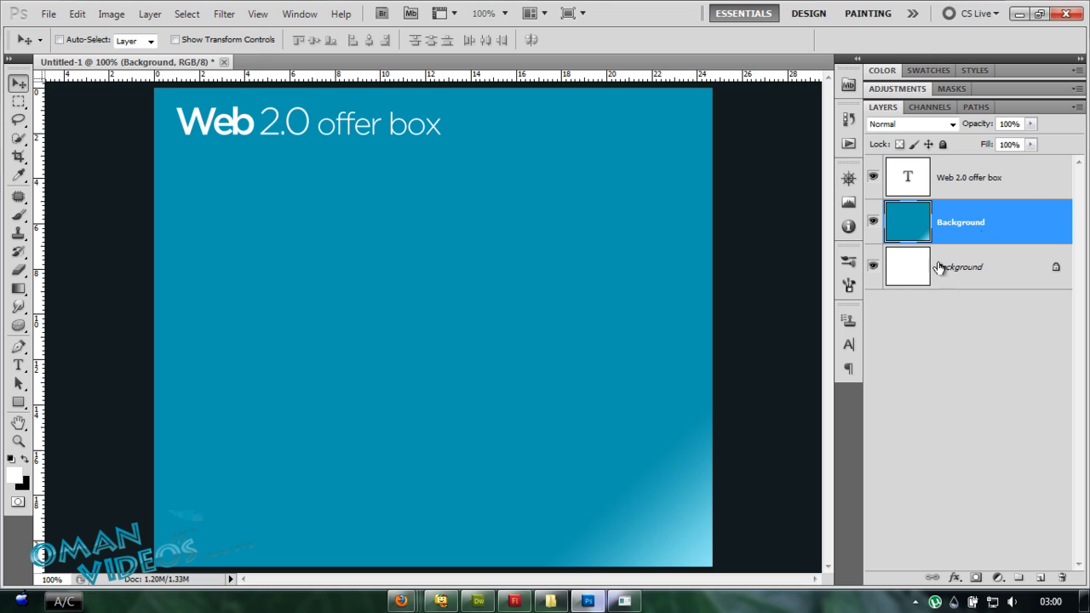
# Step: Select the 'Web 2.0 offer box' text layer in the Layers panel
pyautogui.click(1031, 194)
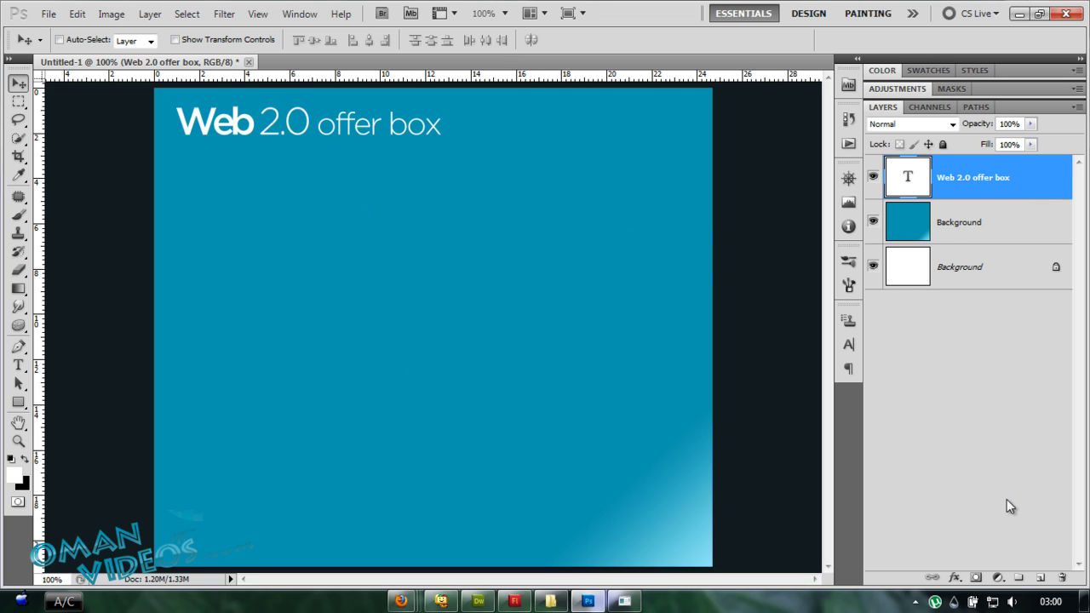
# Step: Add a new layer and set up the Rounded Rectangle tool with an 11 px radius
pyautogui.click(1041, 578)
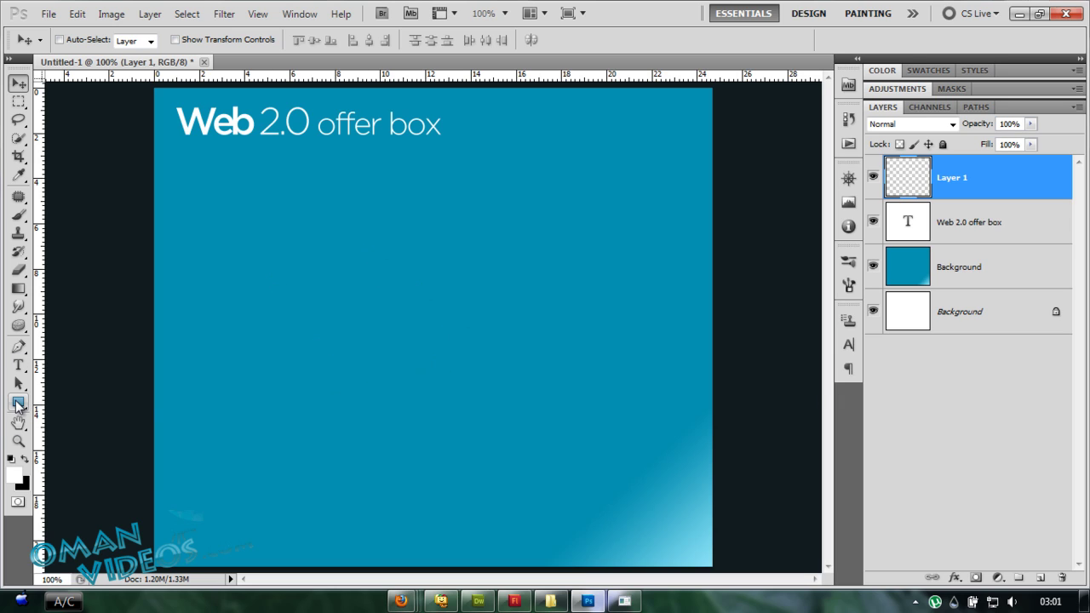
pyautogui.click(17, 404)
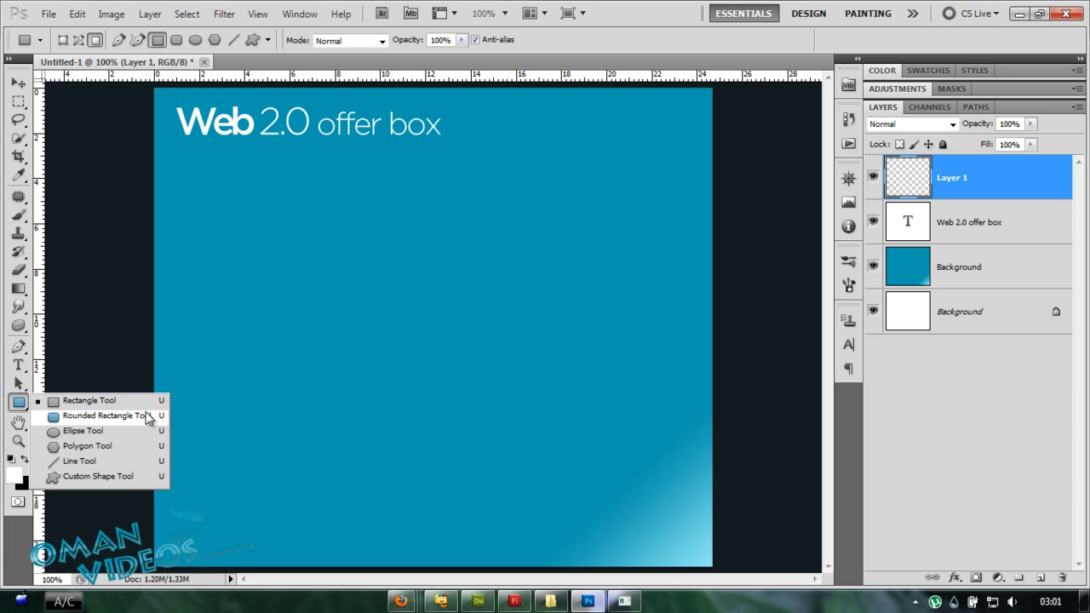
pyautogui.click(107, 416)
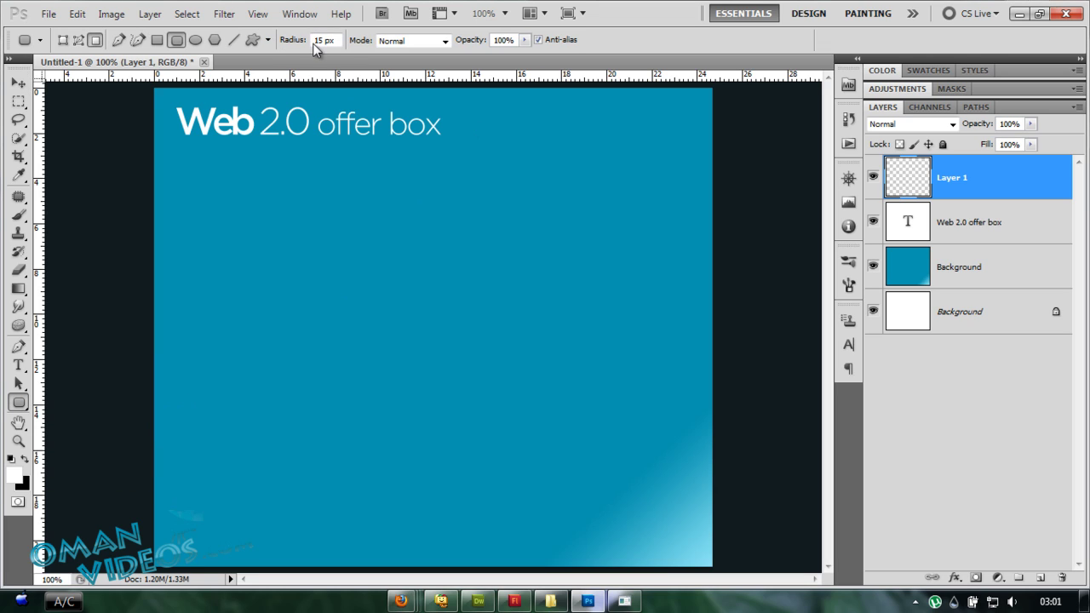
pyautogui.moveTo(294, 43); pyautogui.dragTo(294, 50)
# Step: Draw a white rounded rectangle and move it below the heading
pyautogui.moveTo(333, 198); pyautogui.dragTo(562, 383)
pyautogui.press('v')
pyautogui.moveTo(452, 224); pyautogui.dragTo(397, 270)
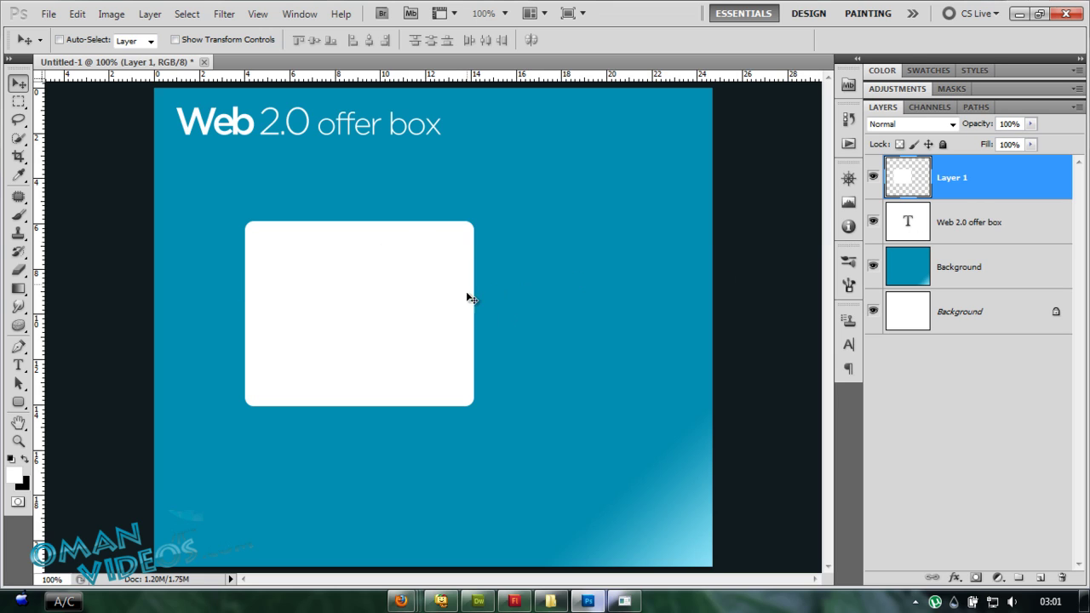
# Step: Duplicate the white box layer and zoom the view to 150%
pyautogui.hotkey('ctrl', 'j')
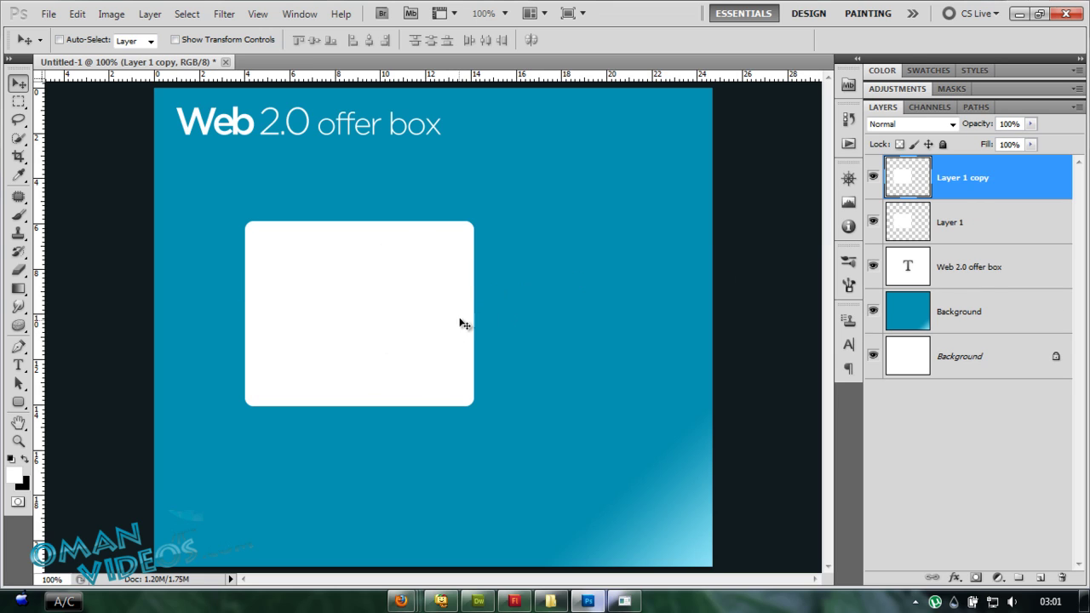
pyautogui.press('z')
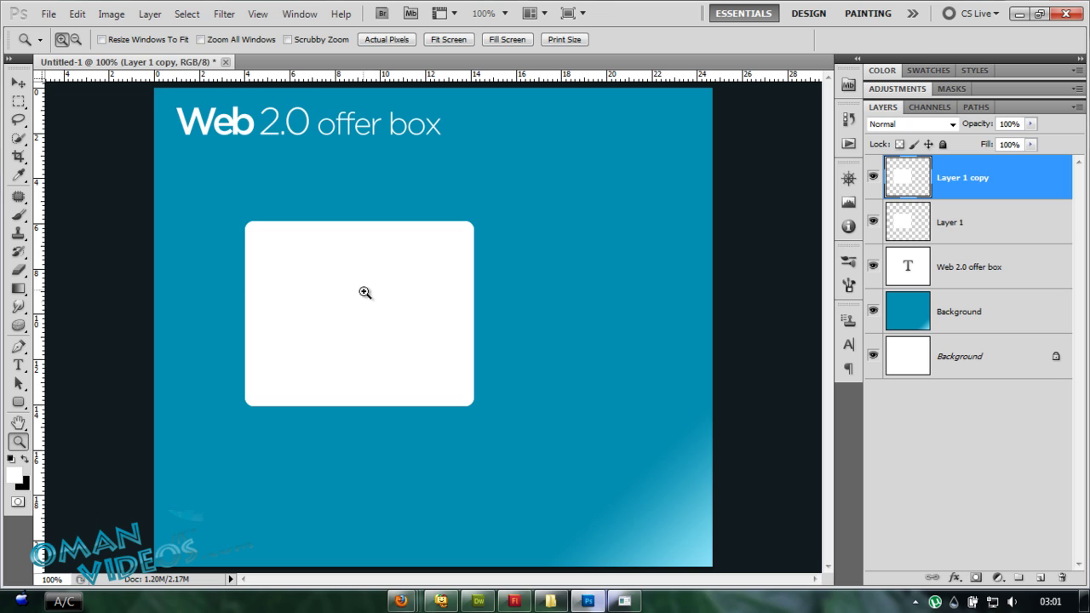
pyautogui.click(368, 291)
pyautogui.moveTo(364, 308); pyautogui.dragTo(375, 309)
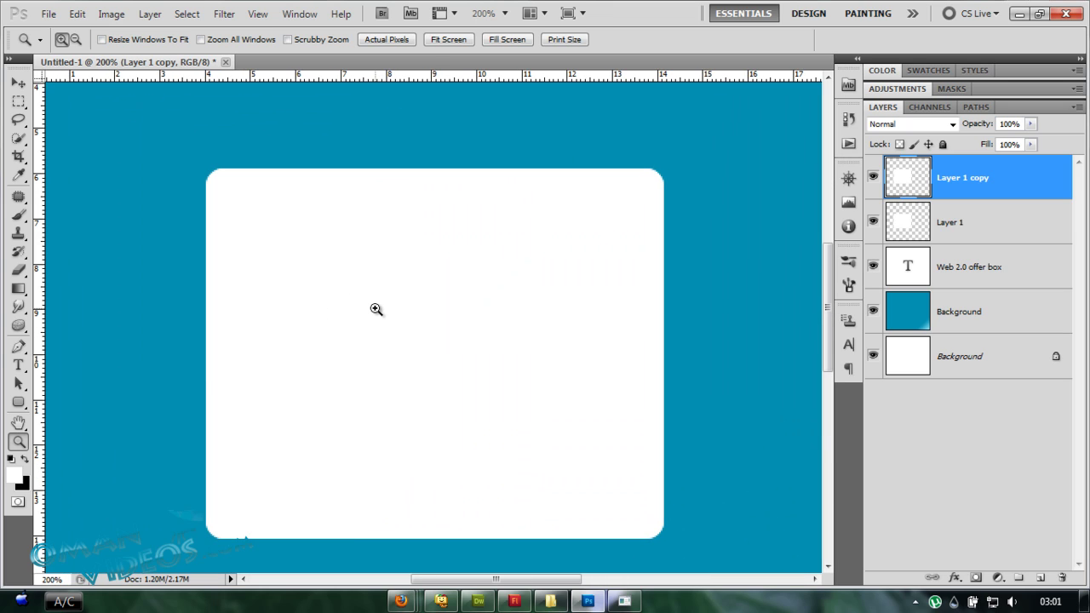
pyautogui.press('v')
pyautogui.click(53, 579)
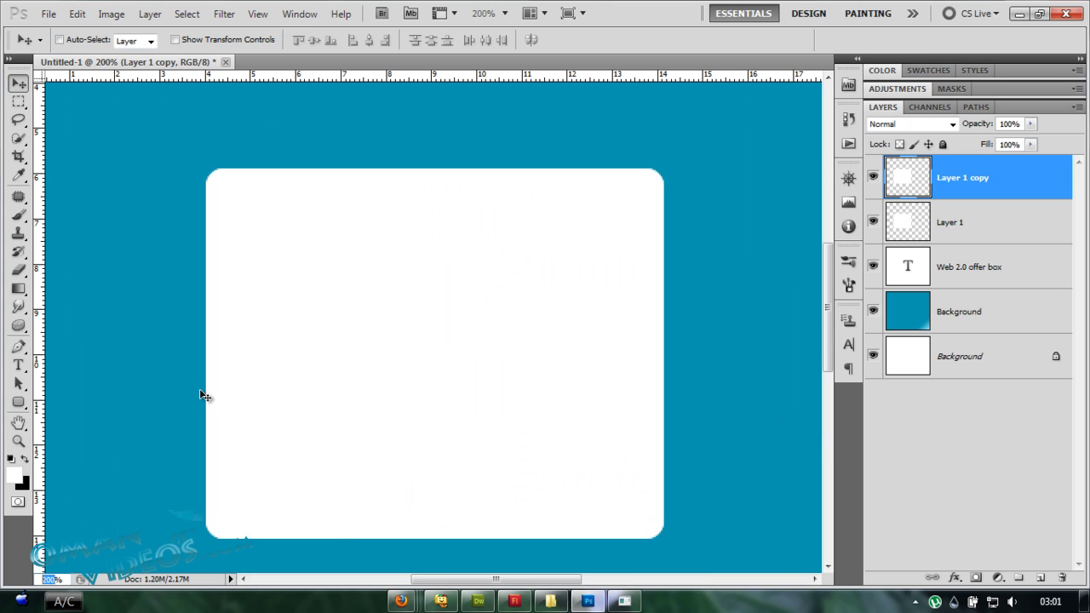
pyautogui.write('150')
pyautogui.press('Return')
pyautogui.moveTo(448, 227); pyautogui.dragTo(433, 235)
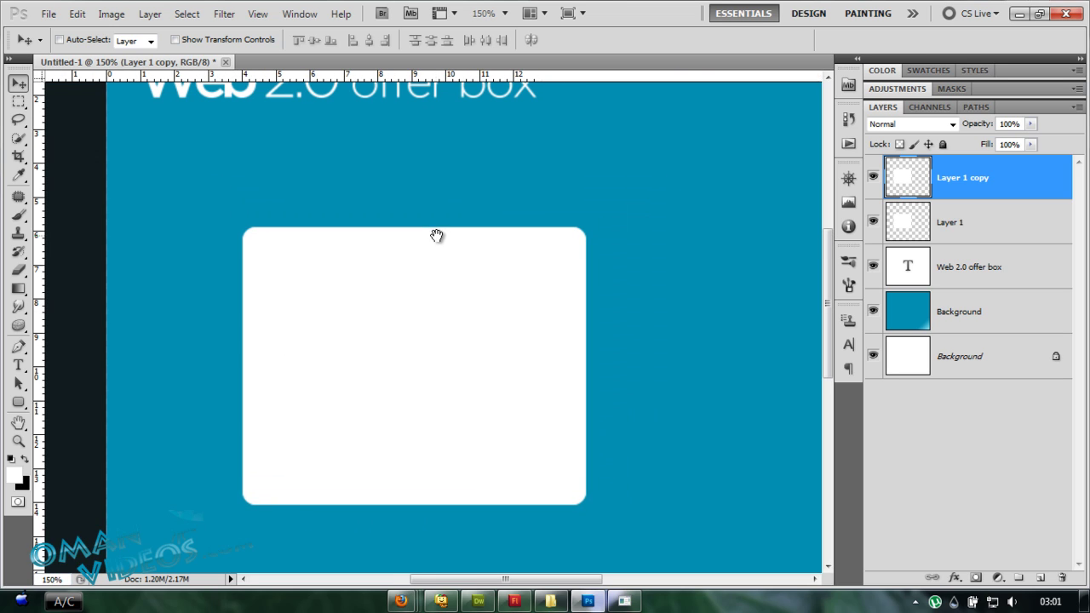
# Step: Scale the Layer 1 copy down to 94.89% width and 93.10% height
pyautogui.hotkey('ctrl', 't')
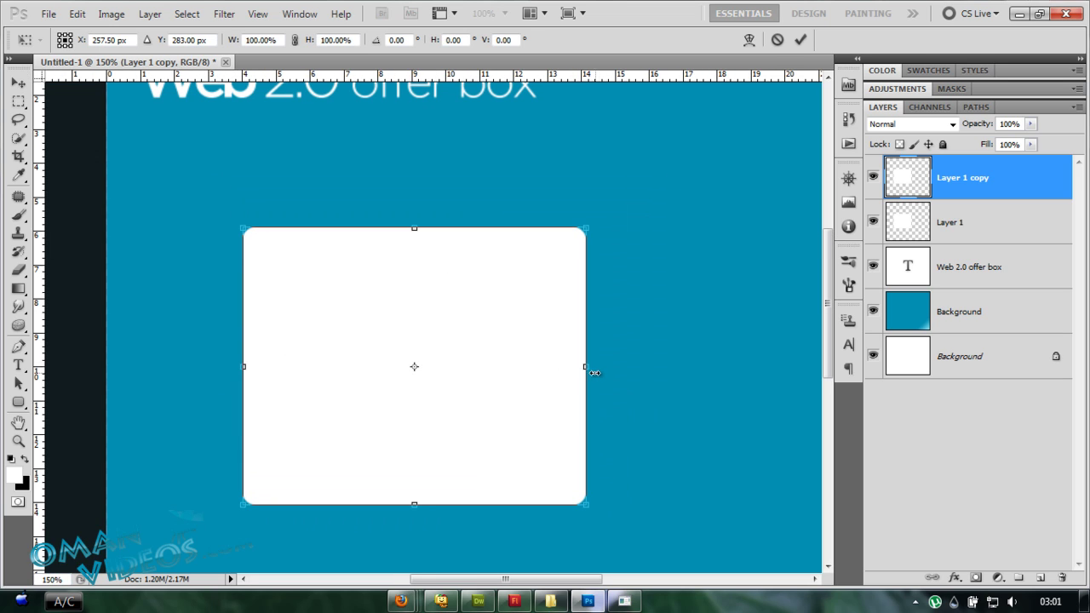
pyautogui.moveTo(584, 368)
pyautogui.mouseDown()
pyautogui.moveTo(569, 370)
pyautogui.moveTo(592, 372)
pyautogui.moveTo(581, 379)
pyautogui.mouseUp()
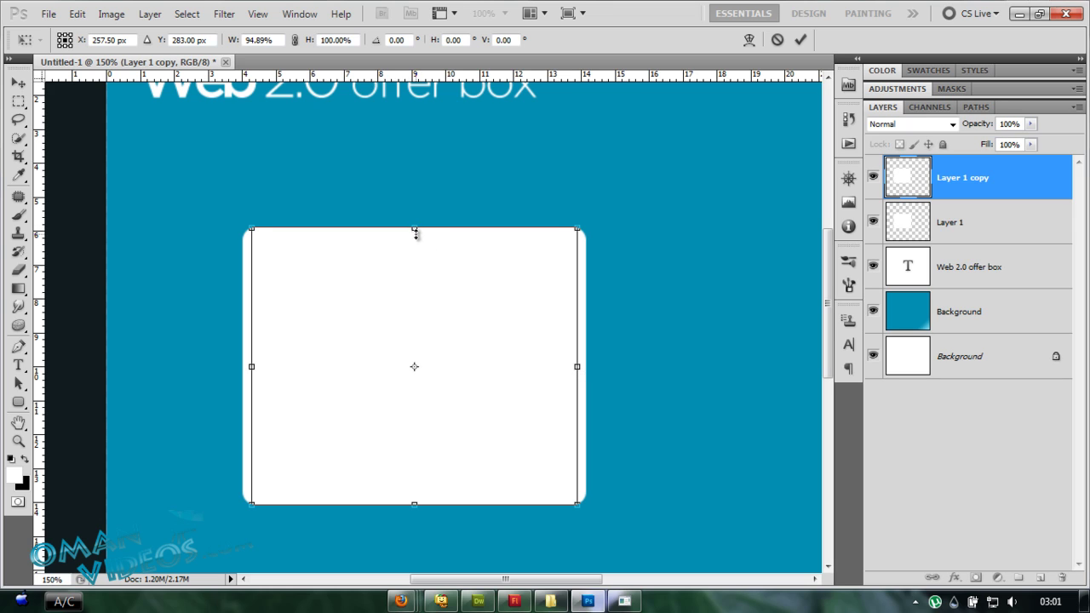
pyautogui.moveTo(415, 229); pyautogui.dragTo(415, 238)
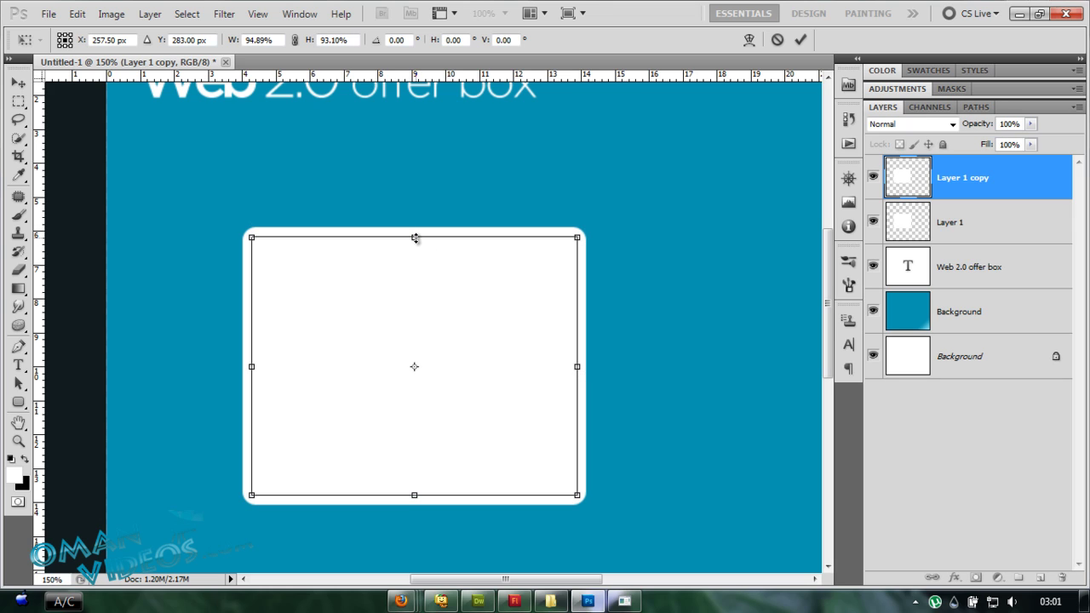
pyautogui.click(800, 40)
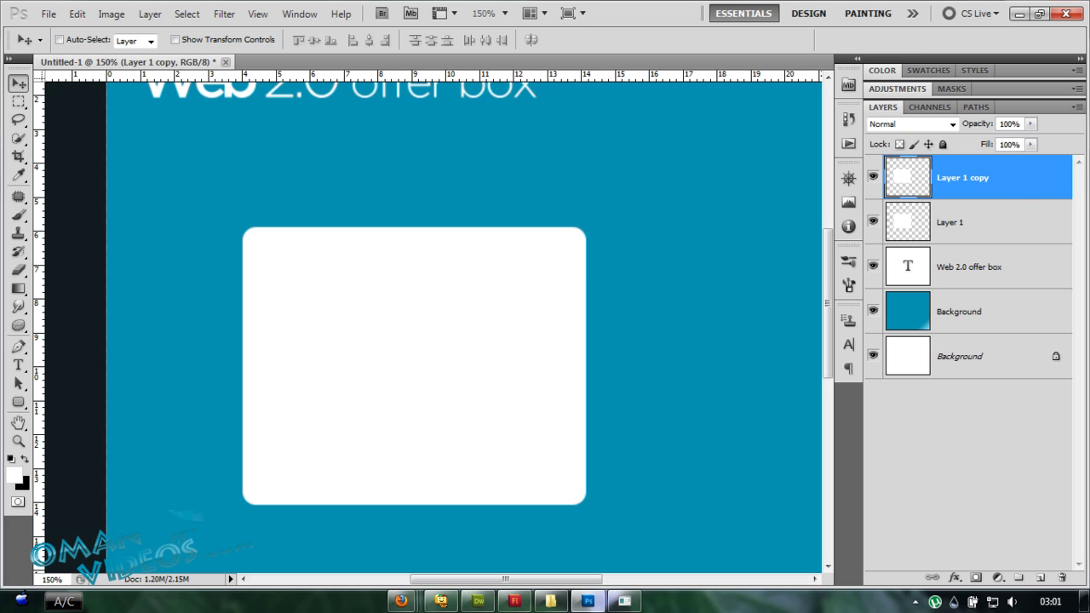
# Step: Give Layer 1 copy a radial Gradient Overlay using the light-cyan preset
pyautogui.doubleClick(1028, 175)
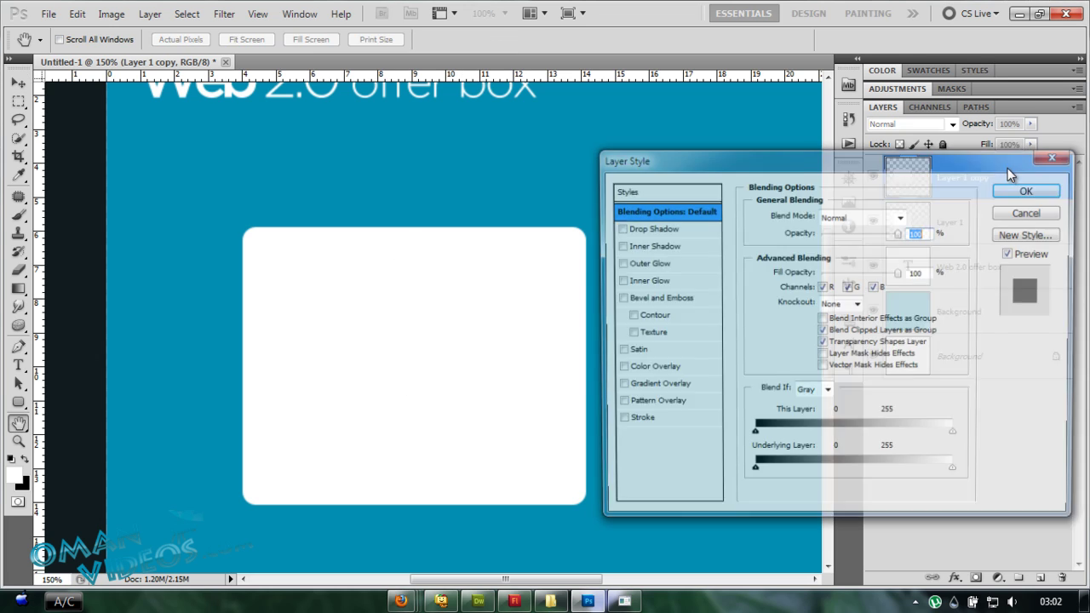
pyautogui.moveTo(948, 163); pyautogui.dragTo(923, 158)
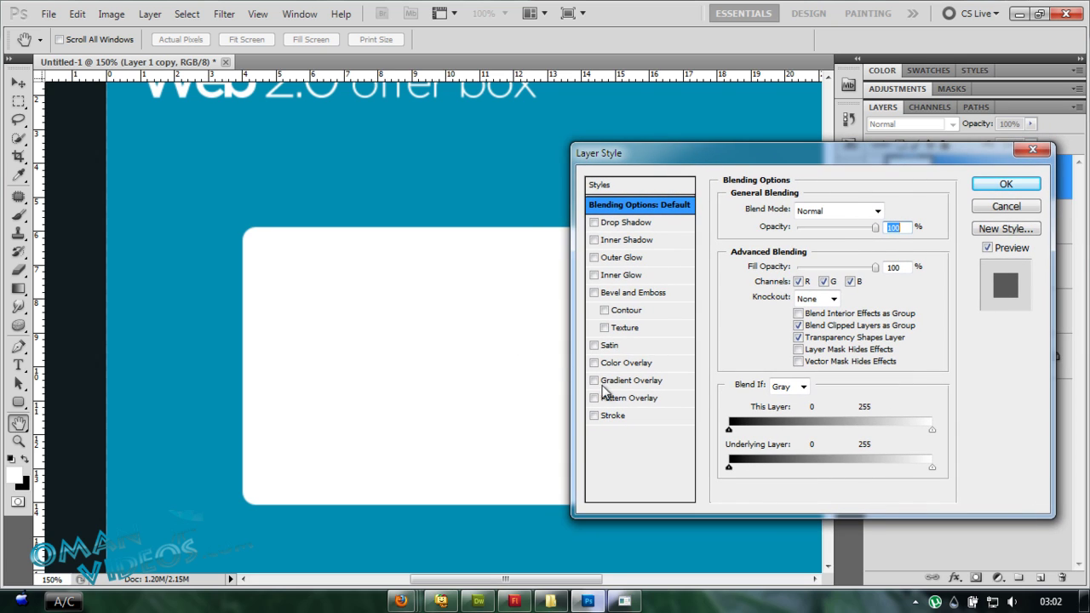
pyautogui.click(640, 385)
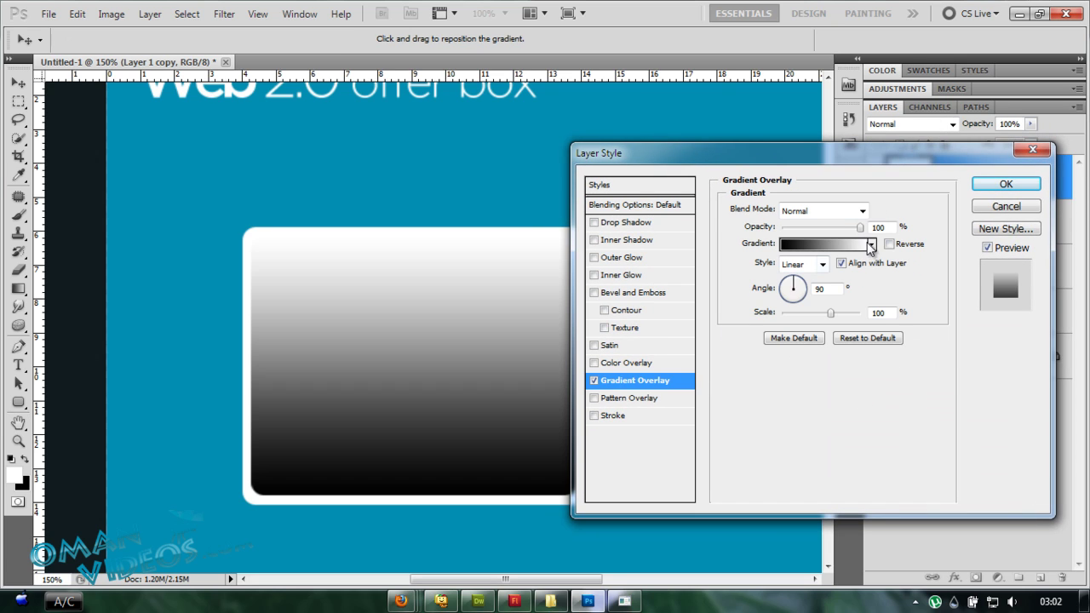
pyautogui.click(801, 266)
pyautogui.click(803, 288)
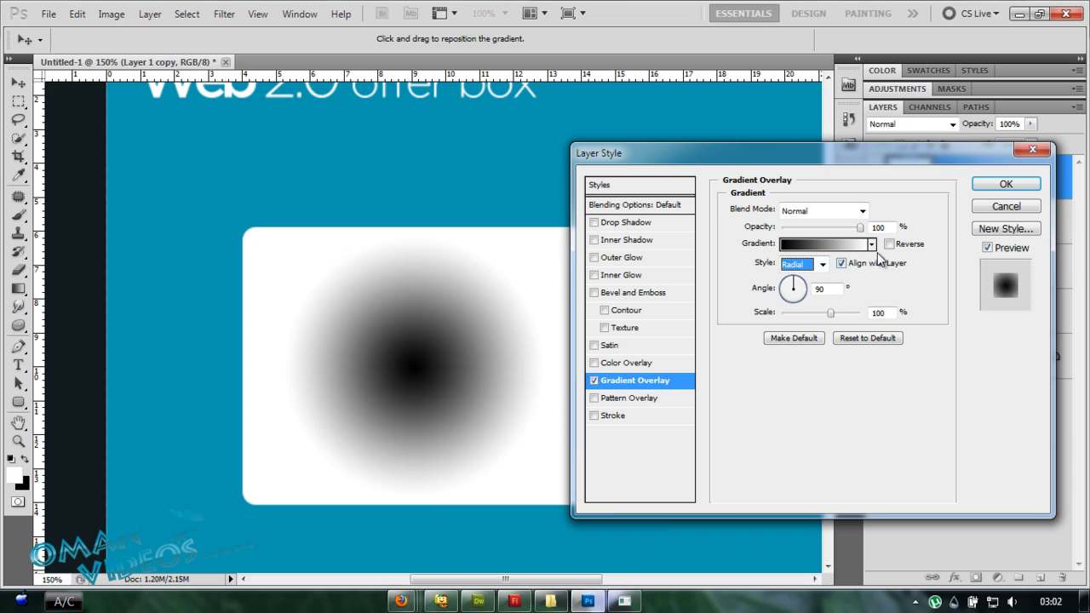
pyautogui.click(872, 244)
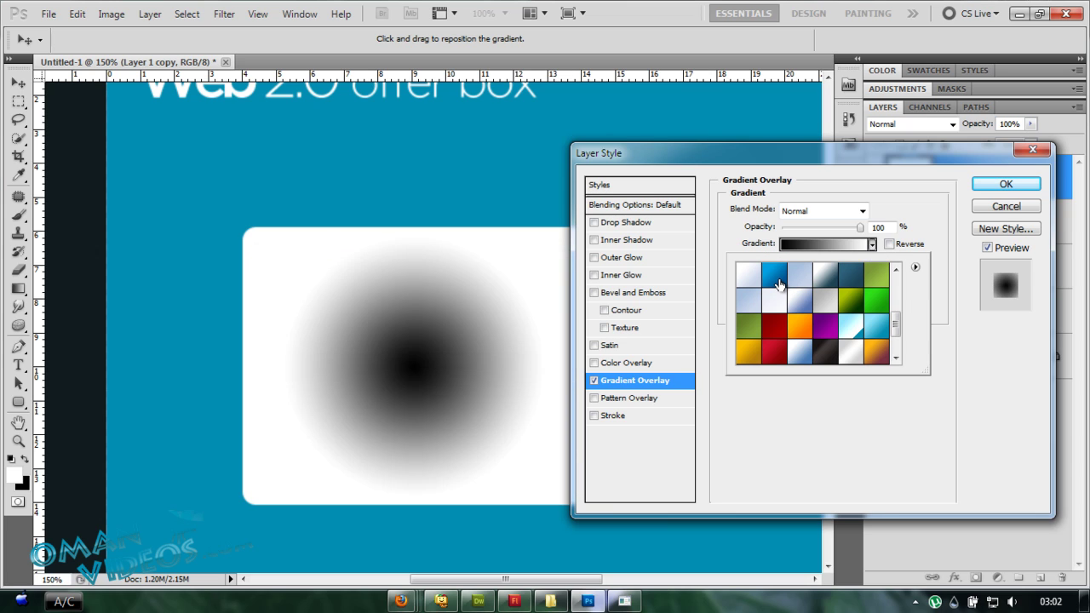
pyautogui.click(778, 283)
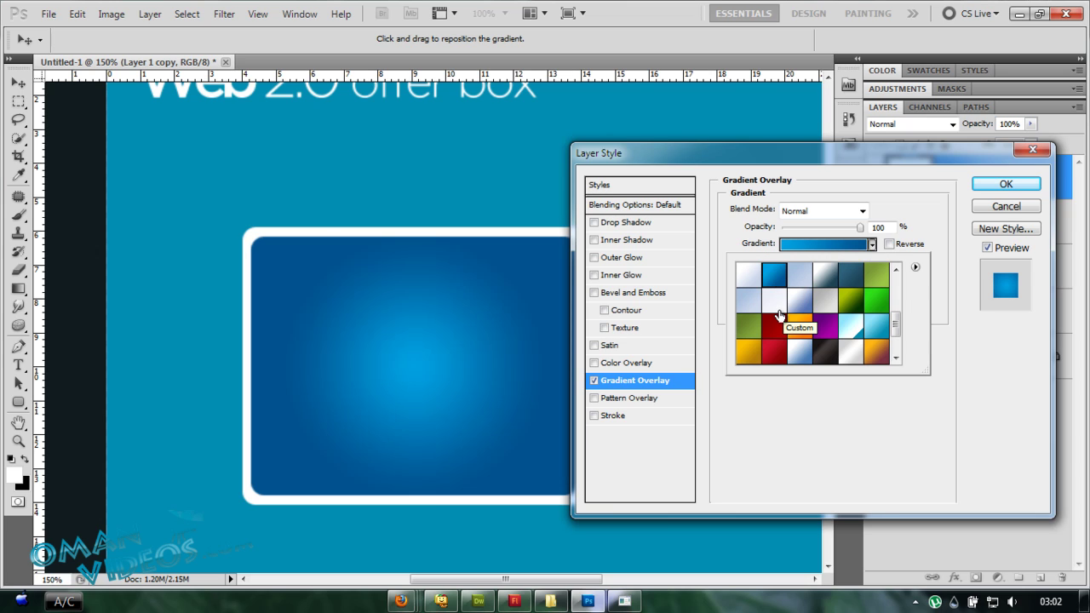
pyautogui.click(867, 332)
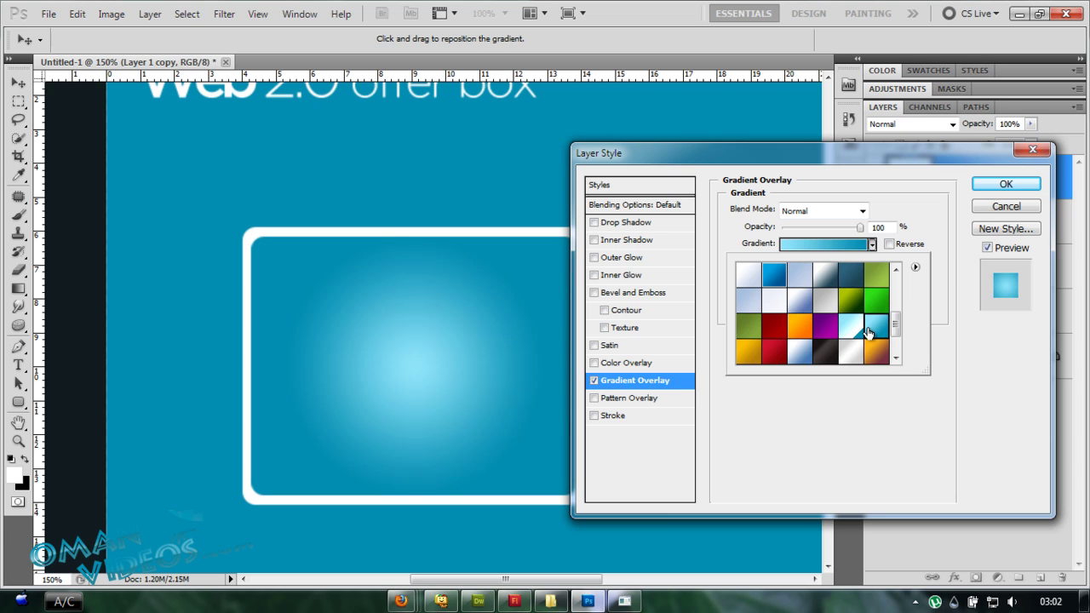
pyautogui.click(852, 326)
pyautogui.click(871, 331)
# Step: Move the gradient's centre to the upper-left, scale it to 150%, and apply
pyautogui.click(438, 366)
pyautogui.moveTo(438, 366); pyautogui.dragTo(381, 315)
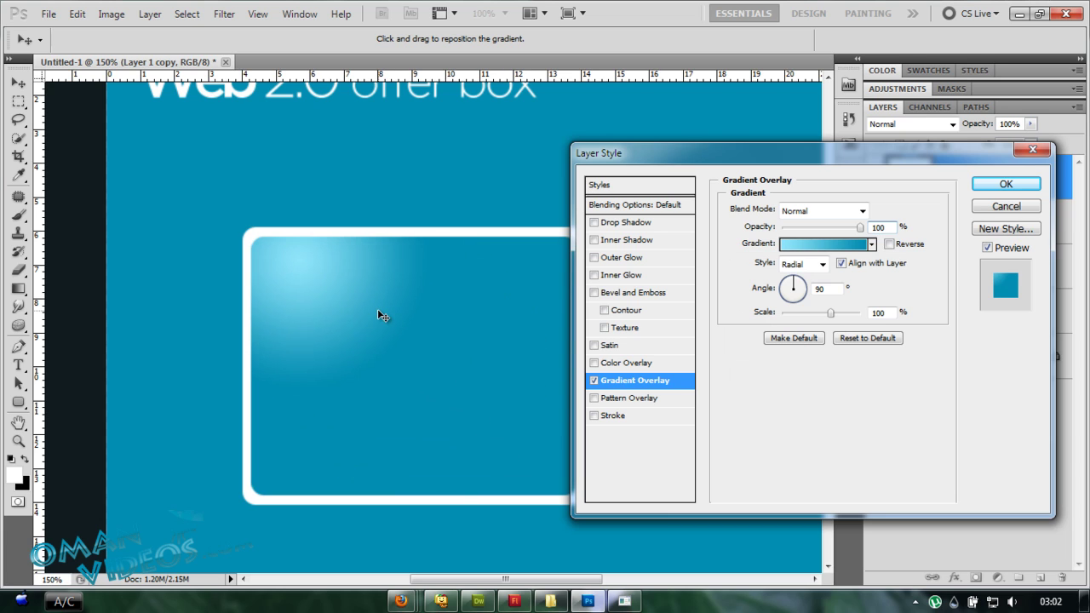
pyautogui.moveTo(830, 312); pyautogui.dragTo(926, 313)
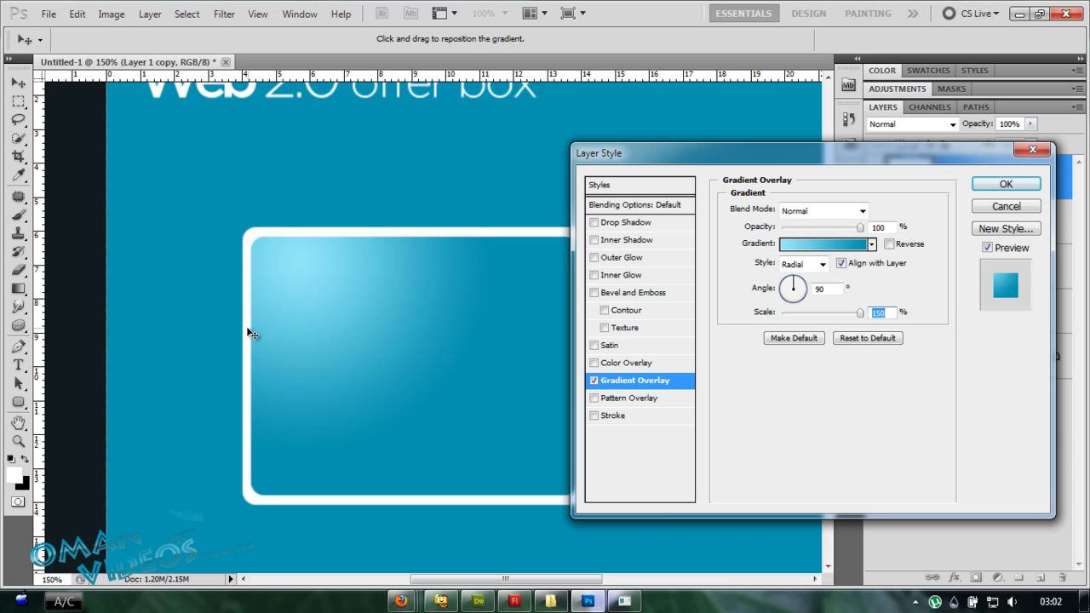
pyautogui.moveTo(252, 335); pyautogui.dragTo(334, 291)
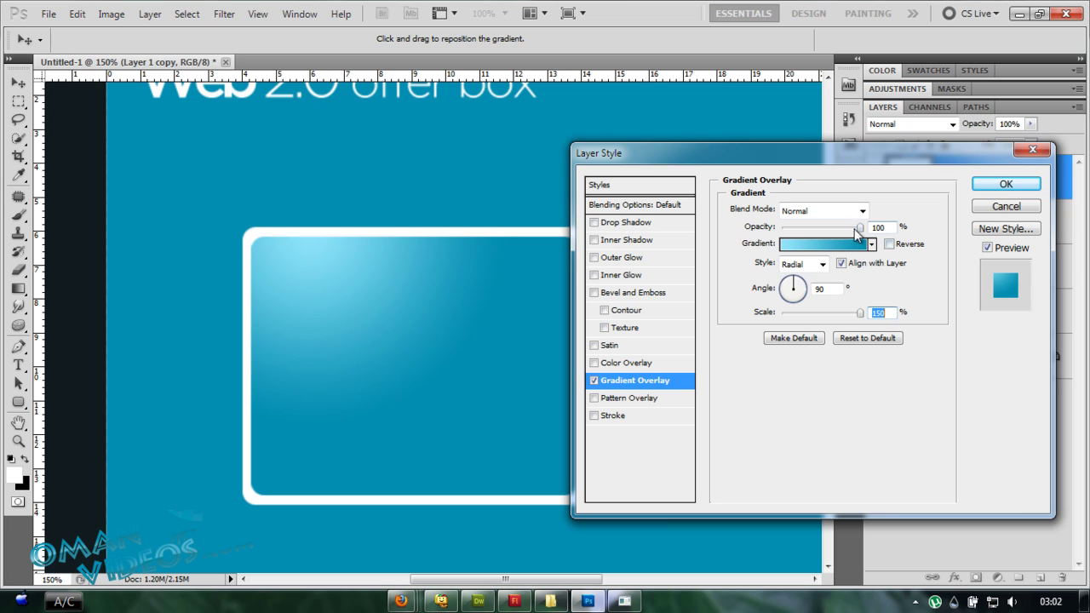
pyautogui.moveTo(859, 228)
pyautogui.mouseDown()
pyautogui.moveTo(821, 230)
pyautogui.moveTo(860, 228)
pyautogui.mouseUp()
pyautogui.click(1006, 184)
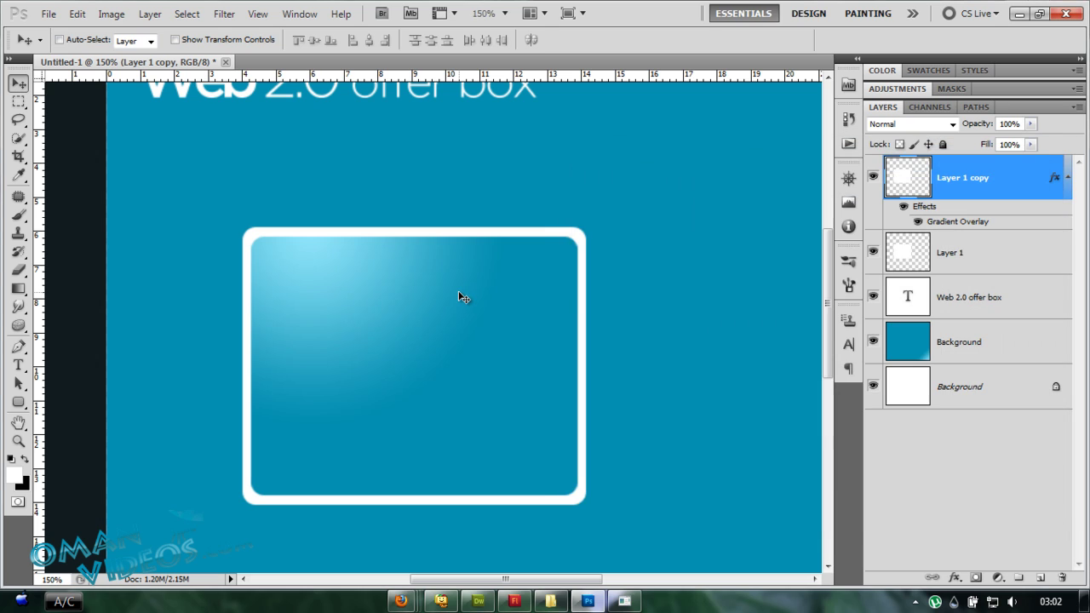
pyautogui.hotkey('ctrl', '-')
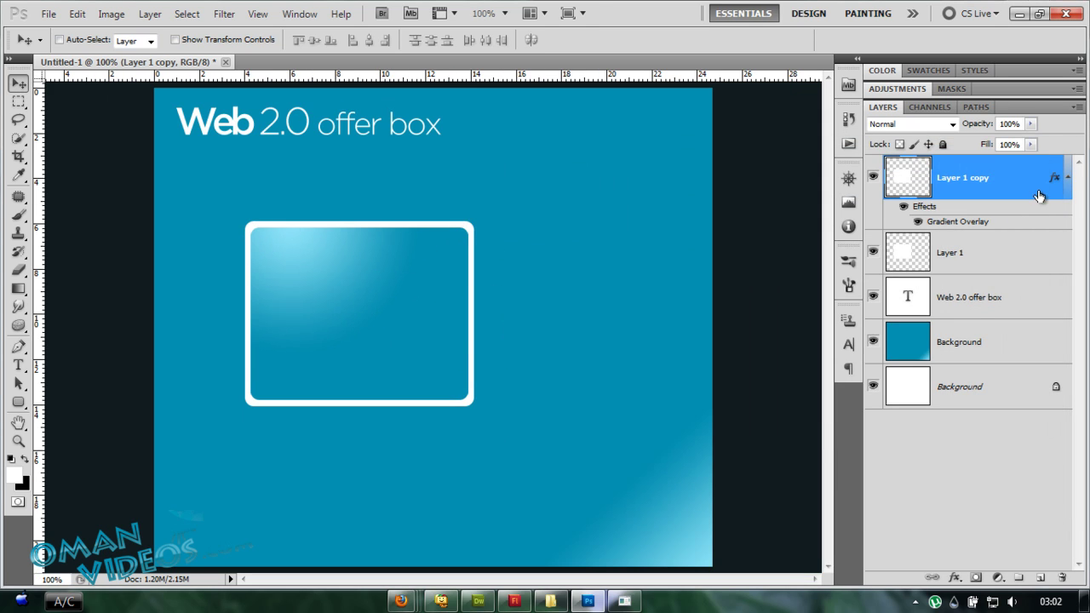
# Step: Select Layer 1, the original white frame of the box
pyautogui.click(1068, 177)
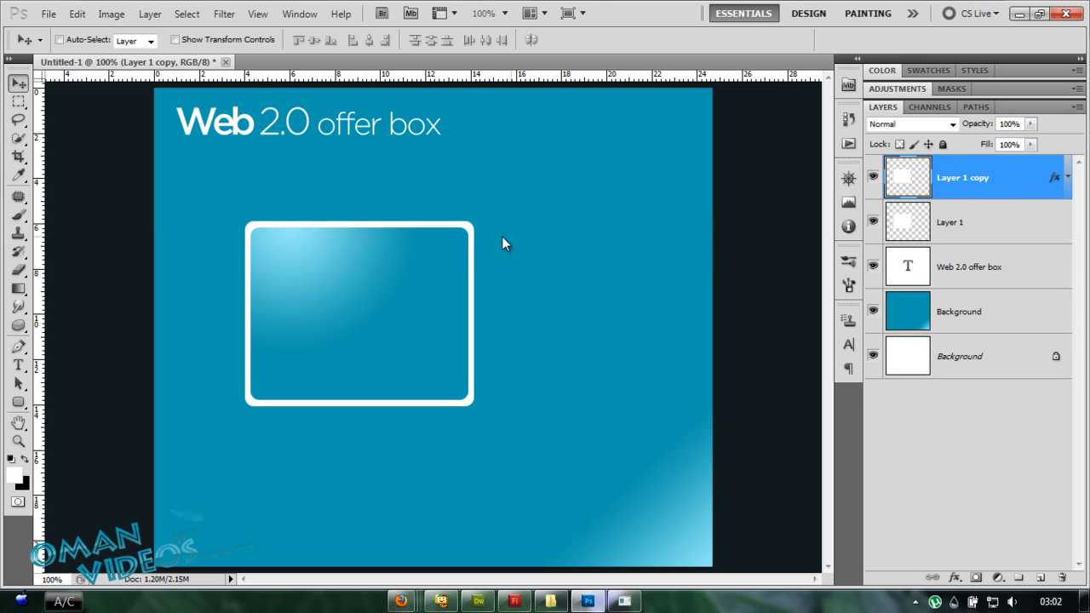
pyautogui.click(937, 226)
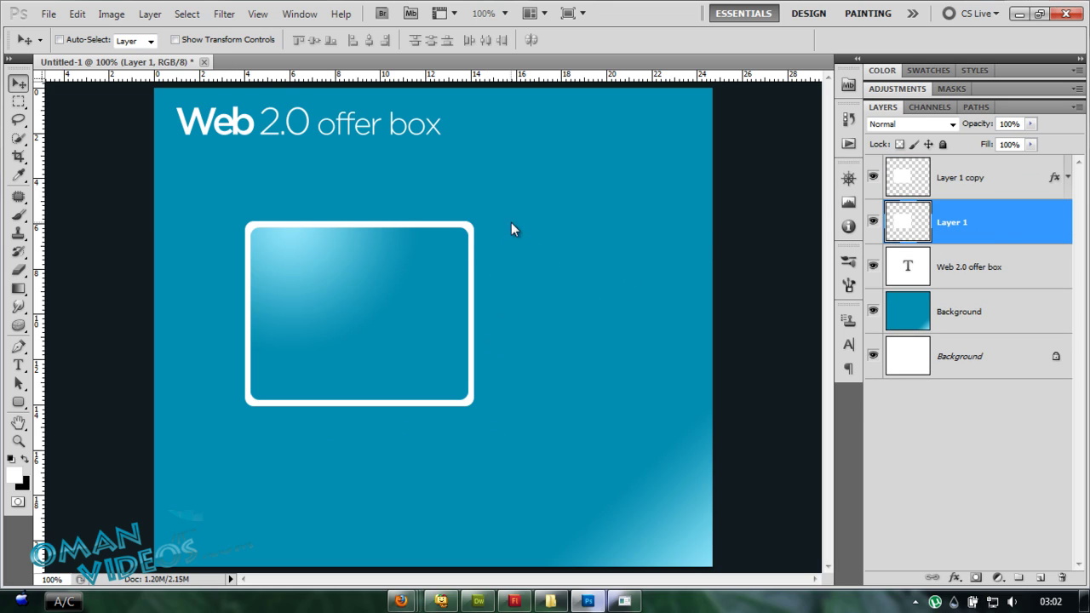
pyautogui.click(873, 223)
pyautogui.click(873, 222)
# Step: Give Layer 1 a drop shadow at 16% opacity, 4 px distance and 2 px size
pyautogui.doubleClick(952, 237)
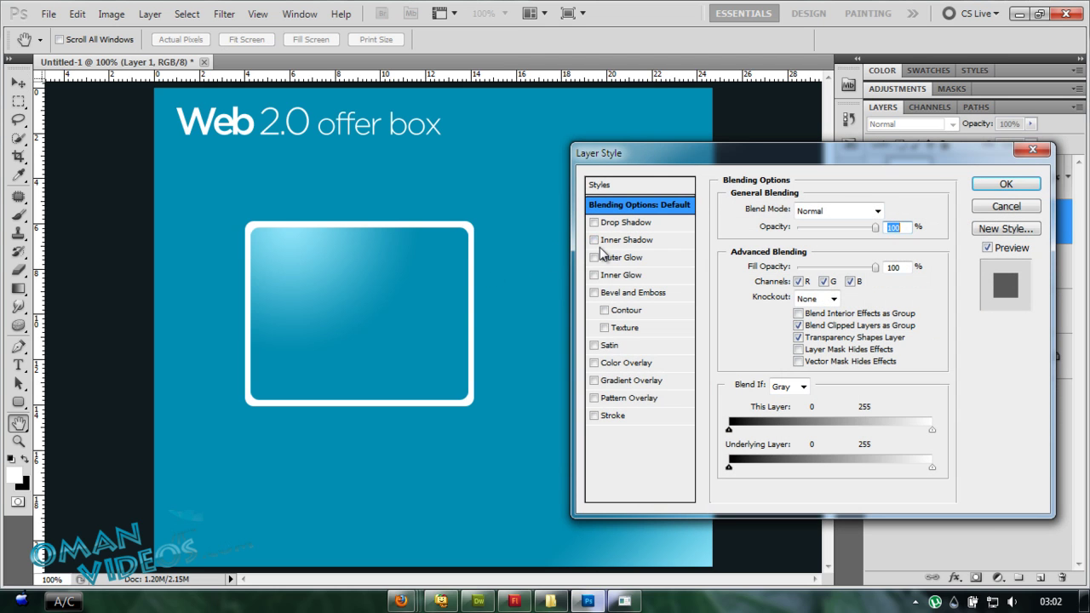
pyautogui.click(598, 223)
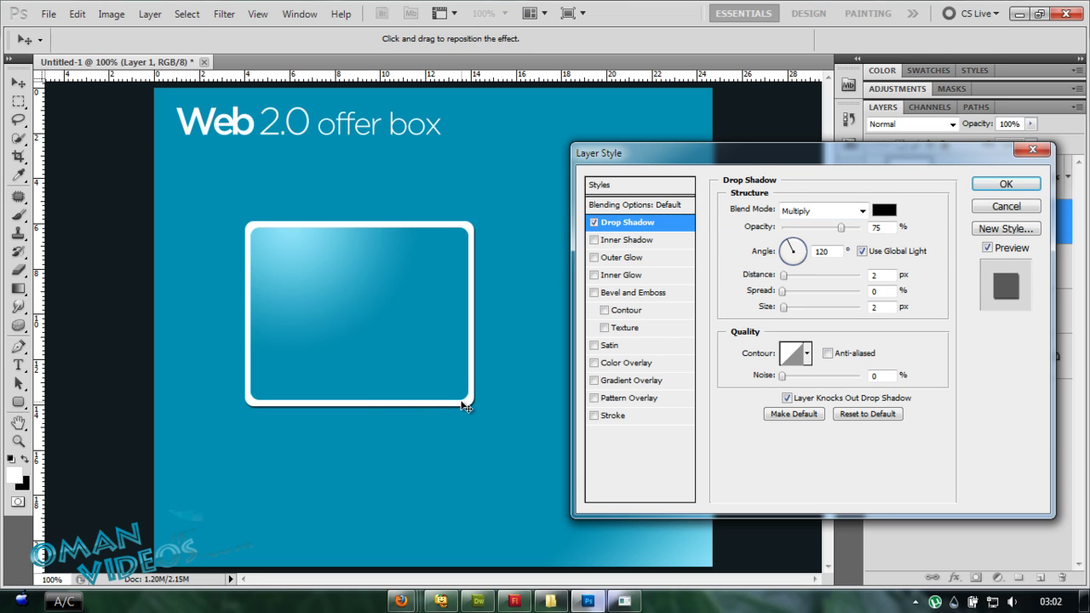
pyautogui.moveTo(466, 409); pyautogui.dragTo(470, 409)
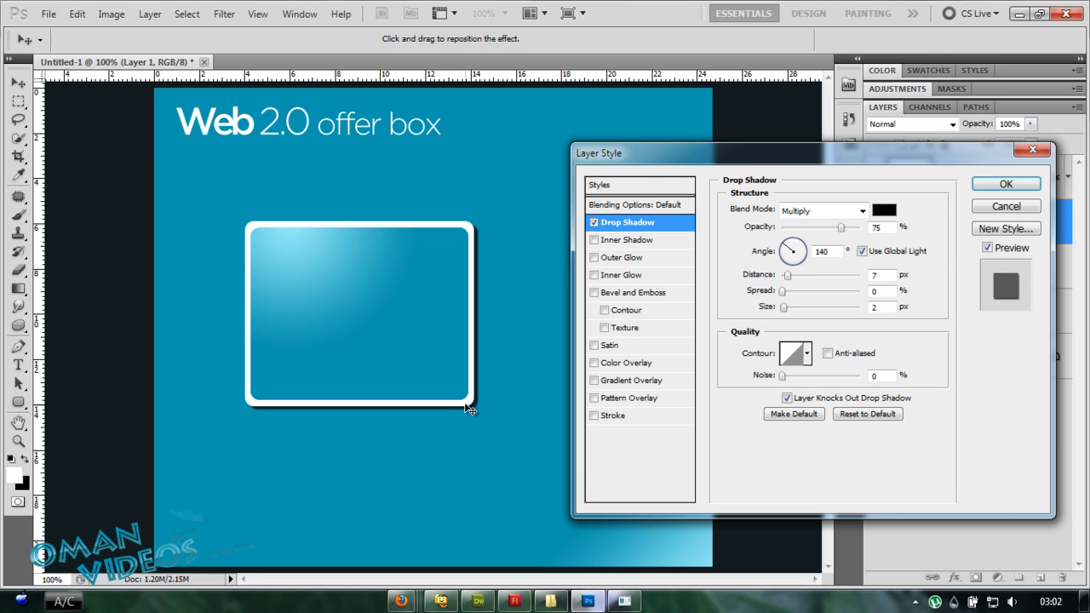
pyautogui.moveTo(840, 227); pyautogui.dragTo(794, 235)
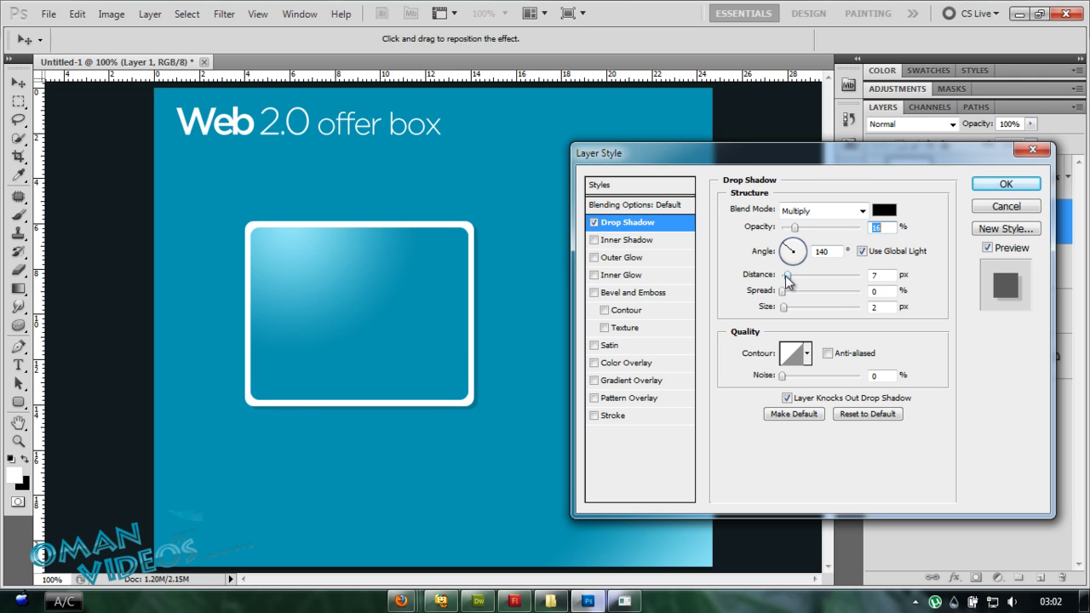
pyautogui.moveTo(789, 275); pyautogui.dragTo(785, 276)
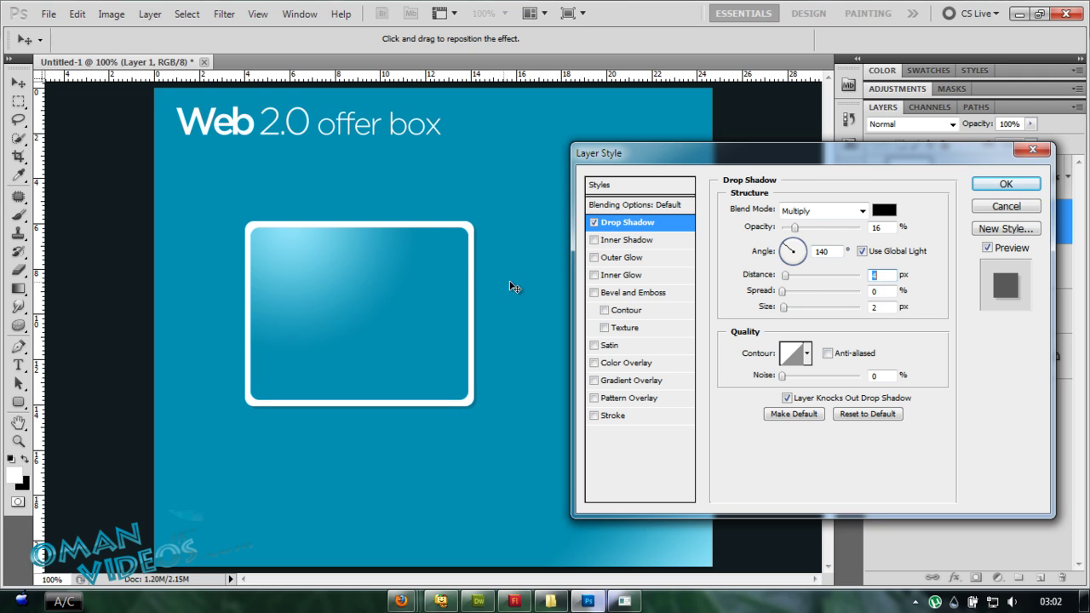
pyautogui.click(1006, 184)
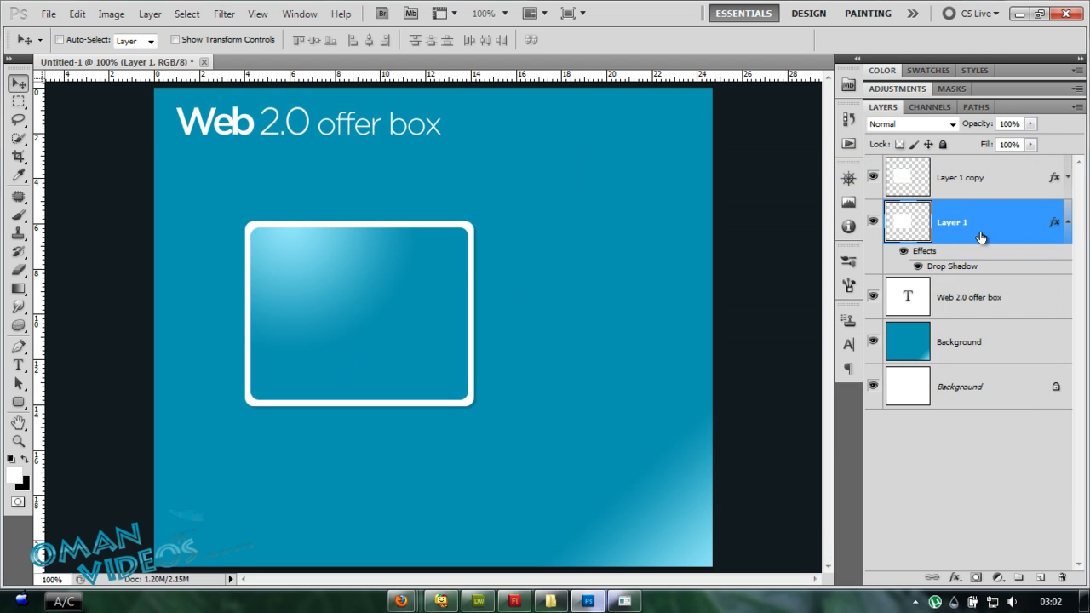
# Step: Add a new layer above Layer 1 copy and choose the Rectangle tool
pyautogui.click(1068, 223)
pyautogui.click(971, 181)
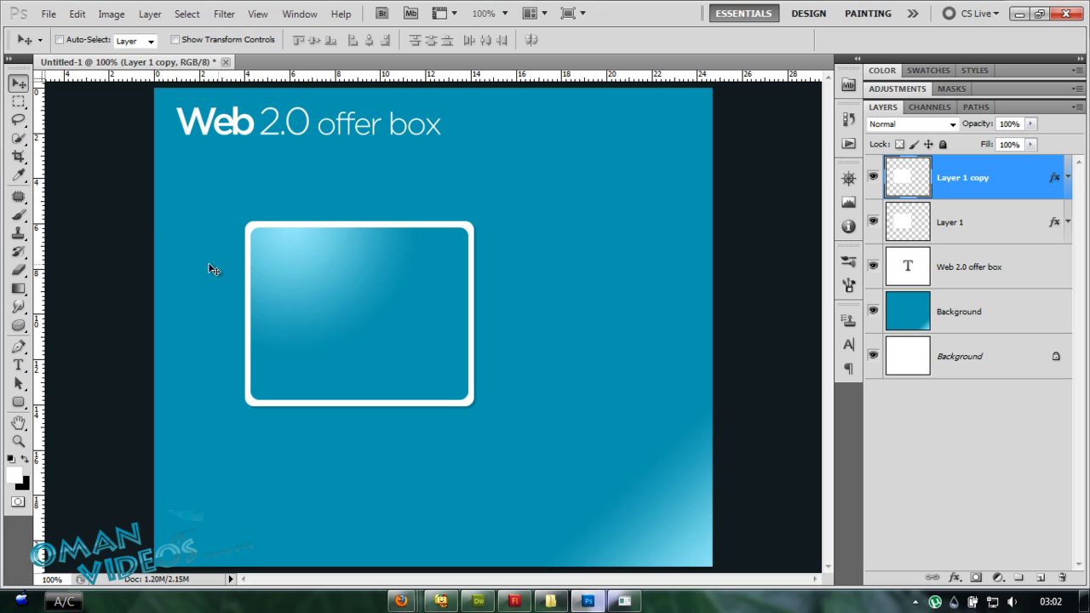
pyautogui.click(1040, 578)
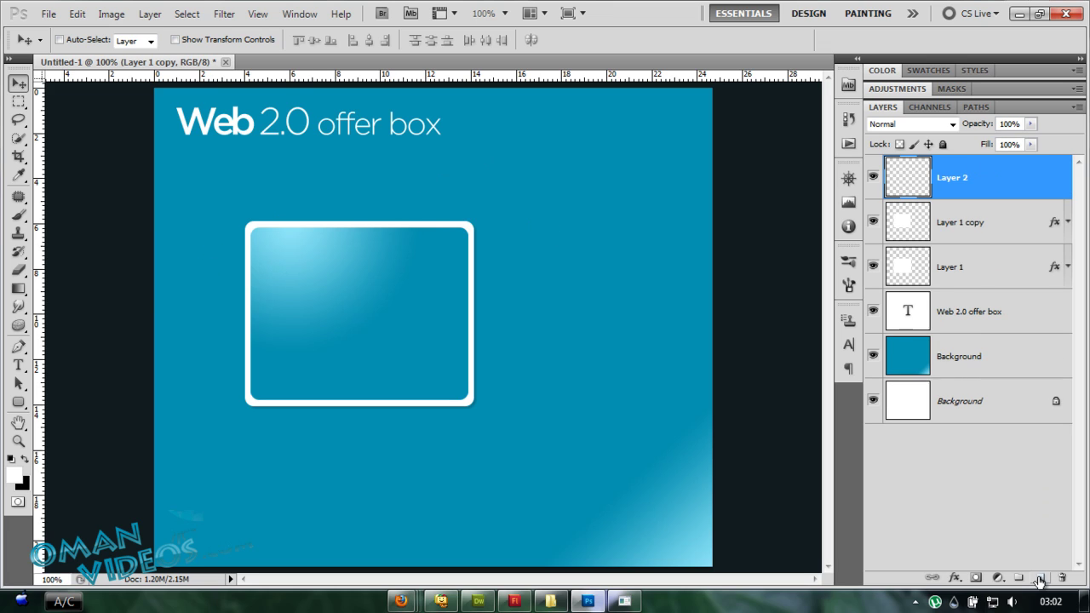
pyautogui.moveTo(18, 402); pyautogui.dragTo(54, 409)
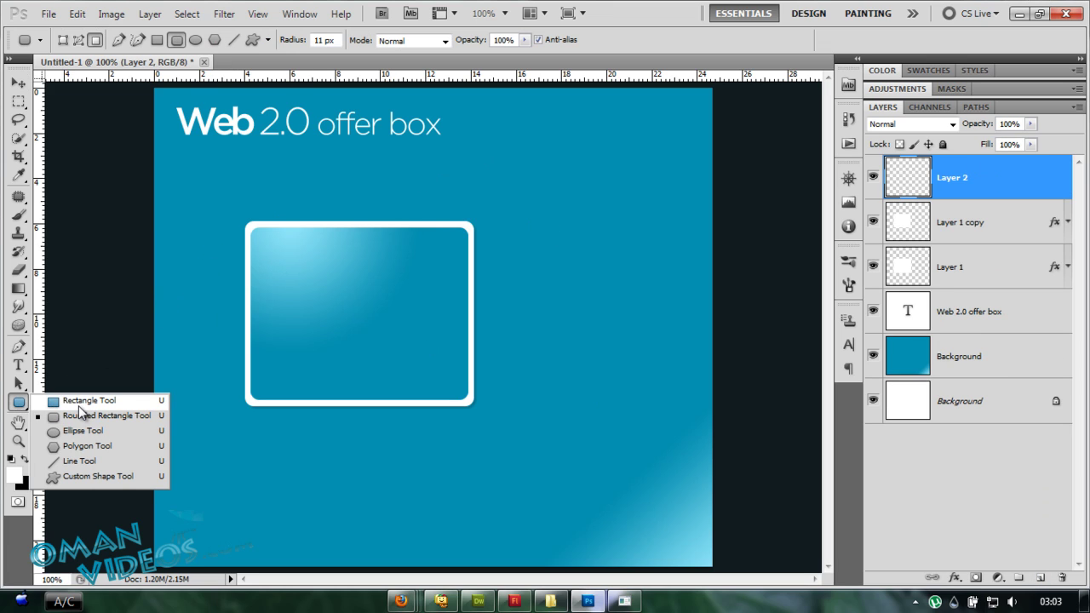
pyautogui.click(78, 407)
# Step: Draw a thin white divider bar across the box's upper part at 200% zoom
pyautogui.press('z')
pyautogui.click(377, 272)
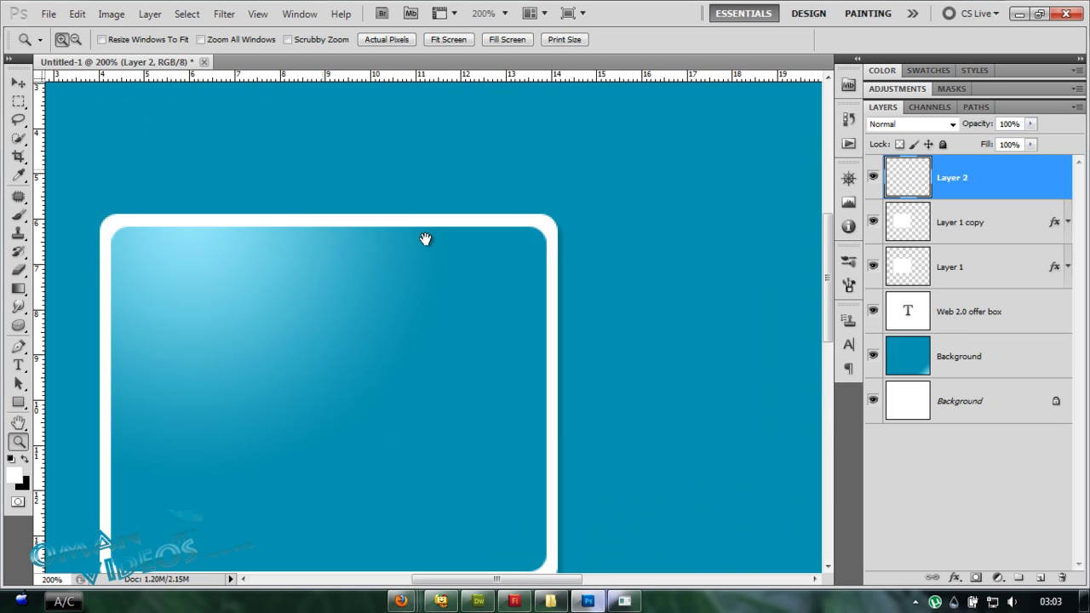
pyautogui.moveTo(426, 239); pyautogui.dragTo(441, 269)
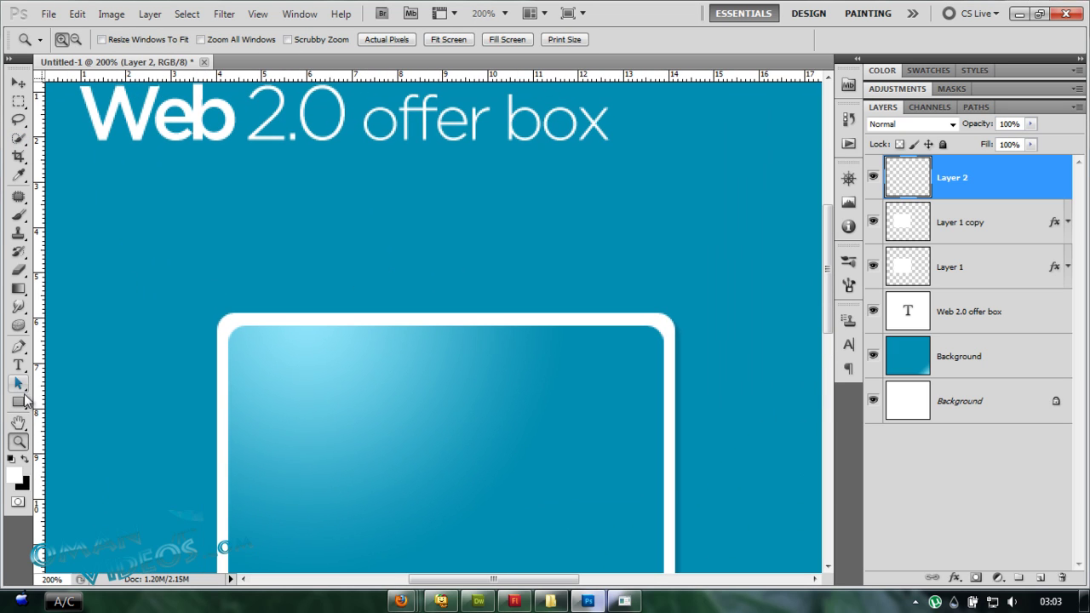
pyautogui.click(18, 402)
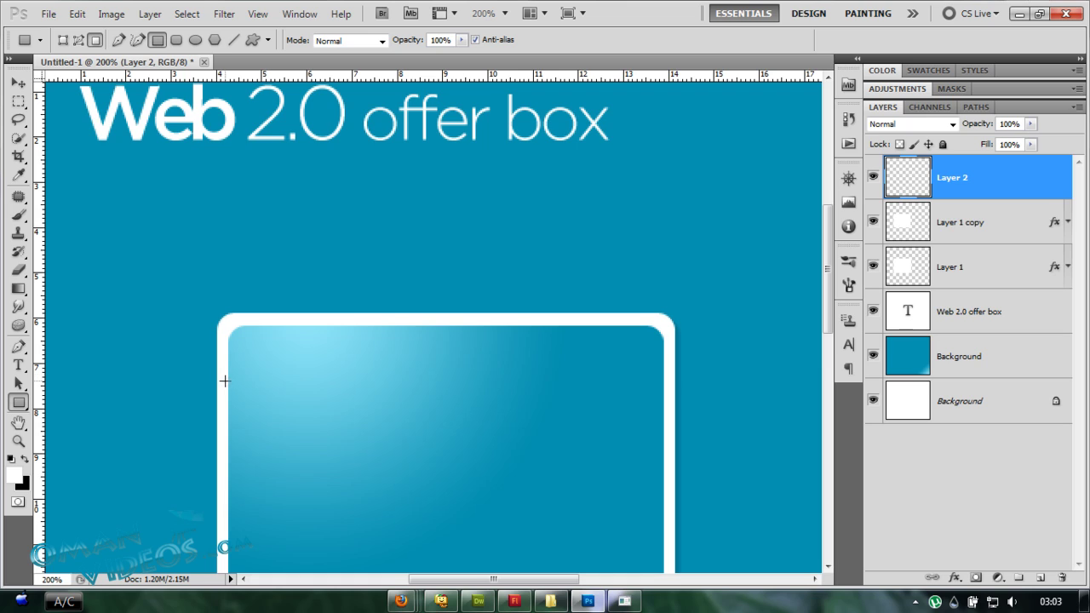
pyautogui.moveTo(225, 381); pyautogui.dragTo(666, 381)
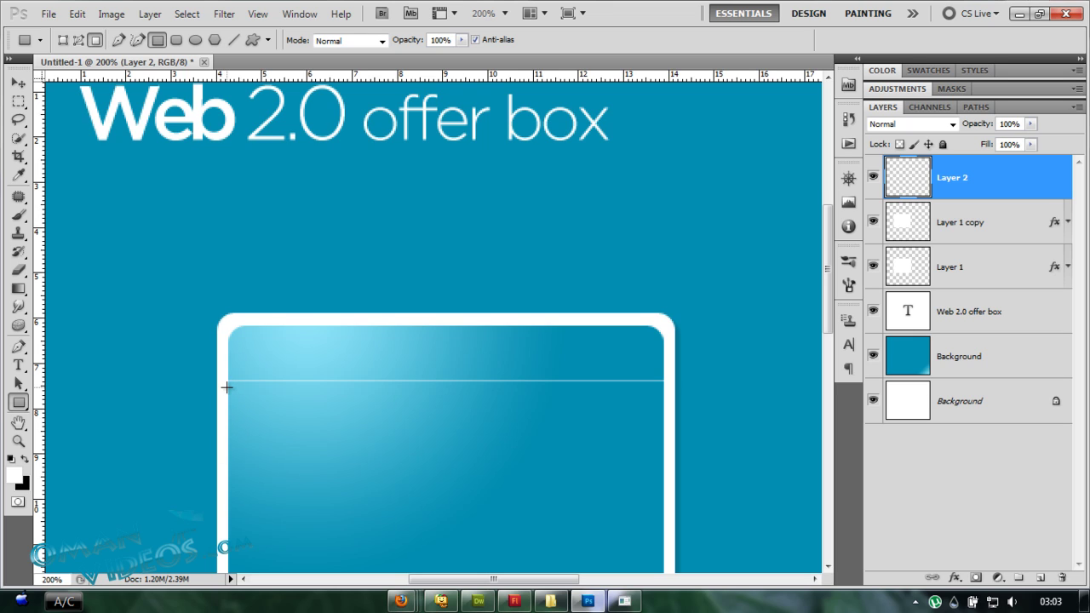
pyautogui.moveTo(225, 386); pyautogui.dragTo(667, 396)
pyautogui.press('v')
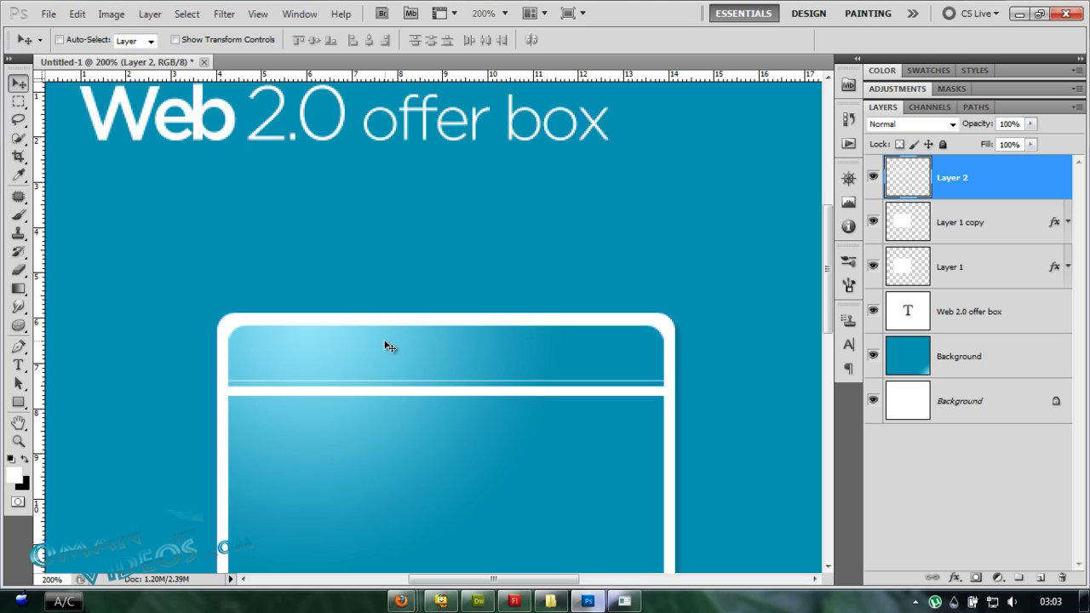
pyautogui.hotkey('ctrl', '-')
pyautogui.press('z')
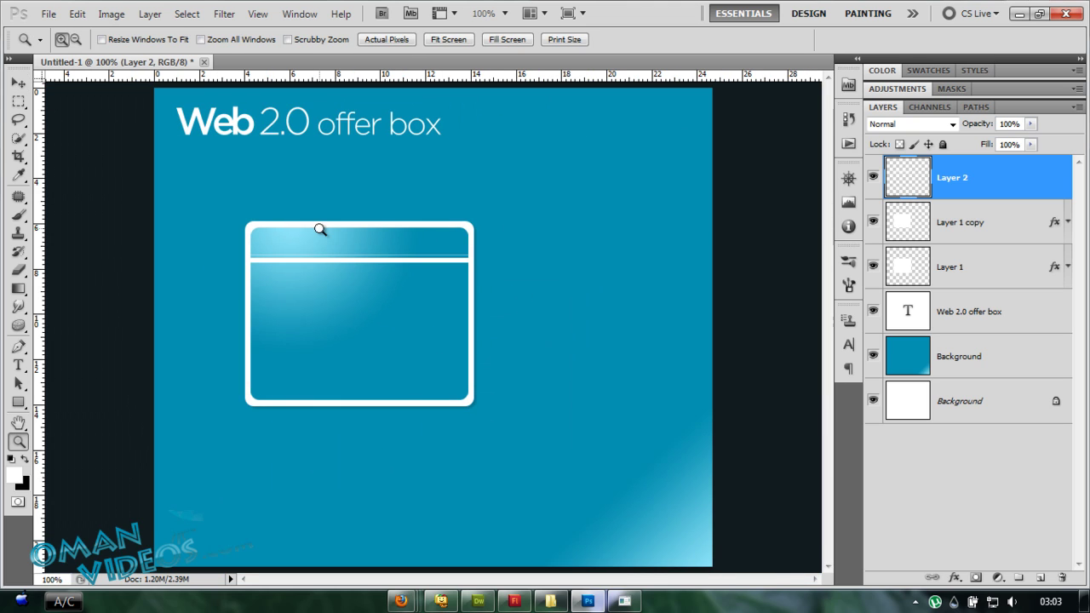
pyautogui.click(320, 230)
pyautogui.press('v')
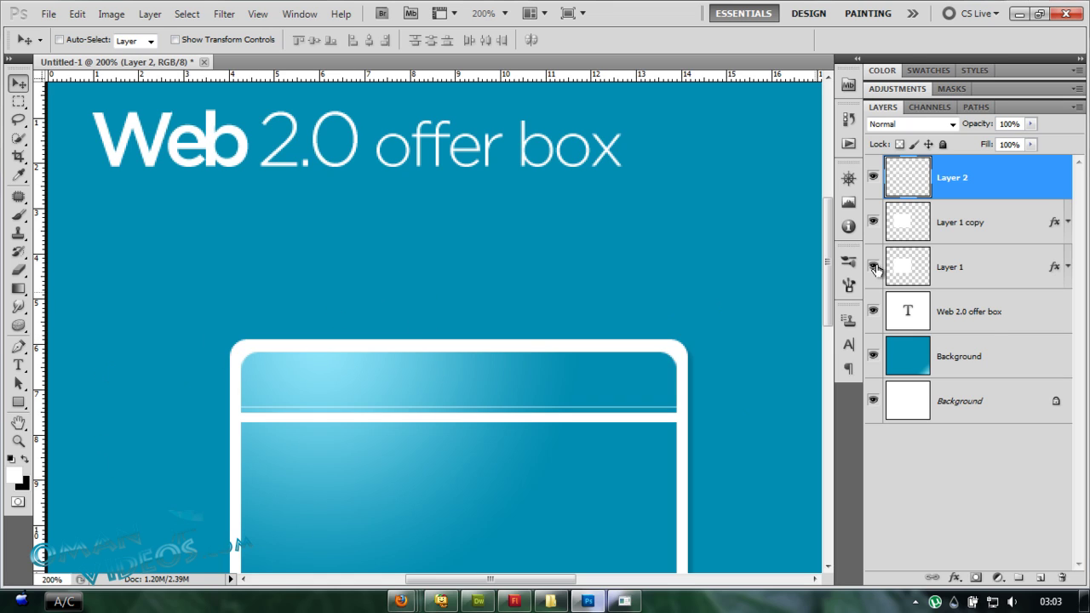
# Step: Draw a white rectangle above the box on a new Layer 3
pyautogui.click(1040, 578)
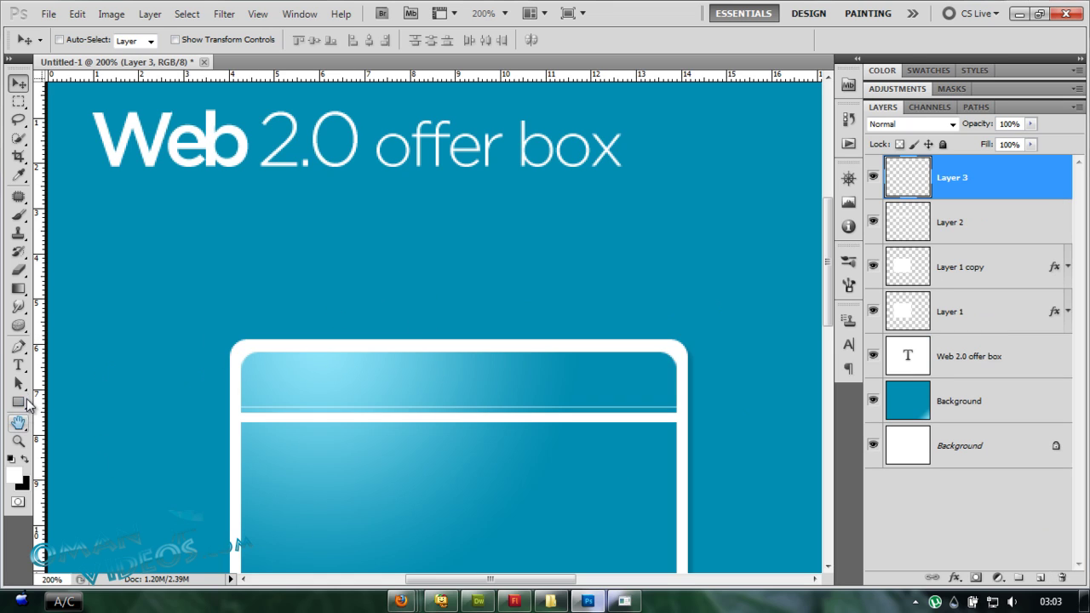
pyautogui.click(19, 403)
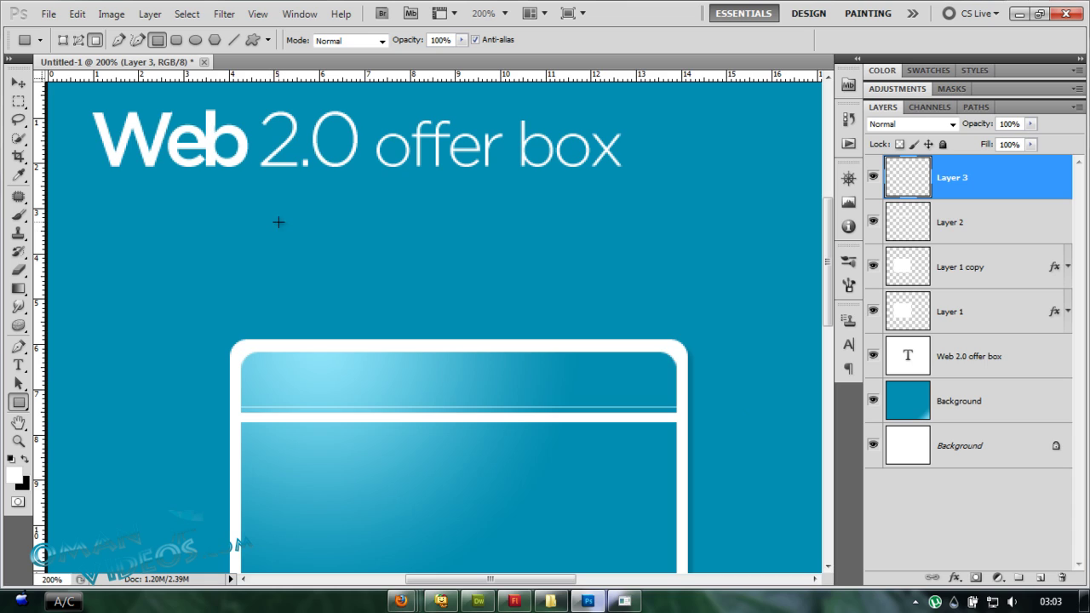
pyautogui.moveTo(286, 226); pyautogui.dragTo(518, 276)
pyautogui.press('v')
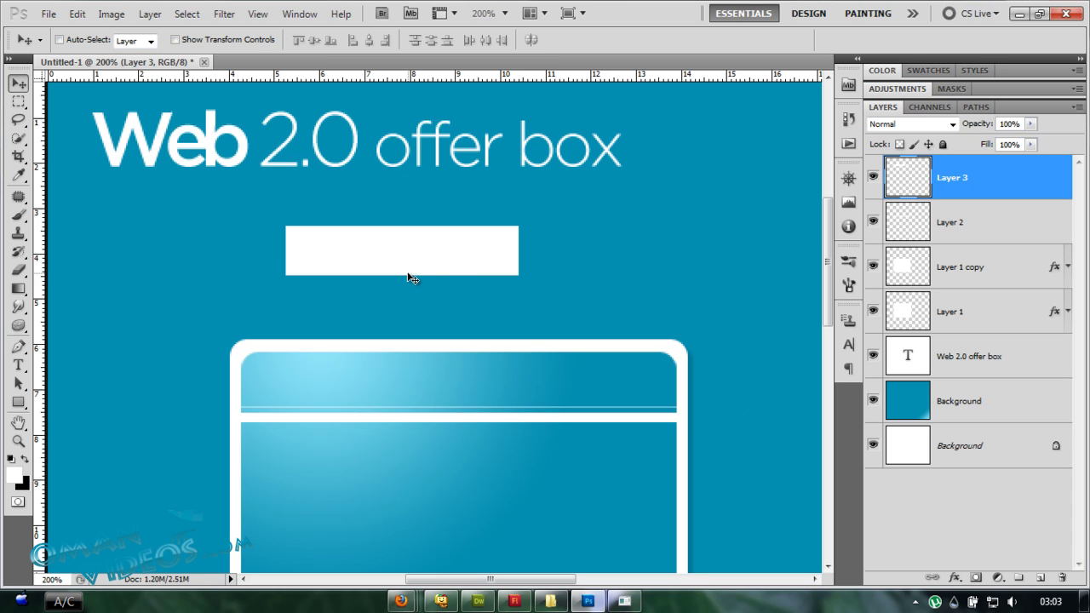
# Step: Convert Layer 3 into a smart object via Filter > Convert for Smart Filters
pyautogui.click(223, 15)
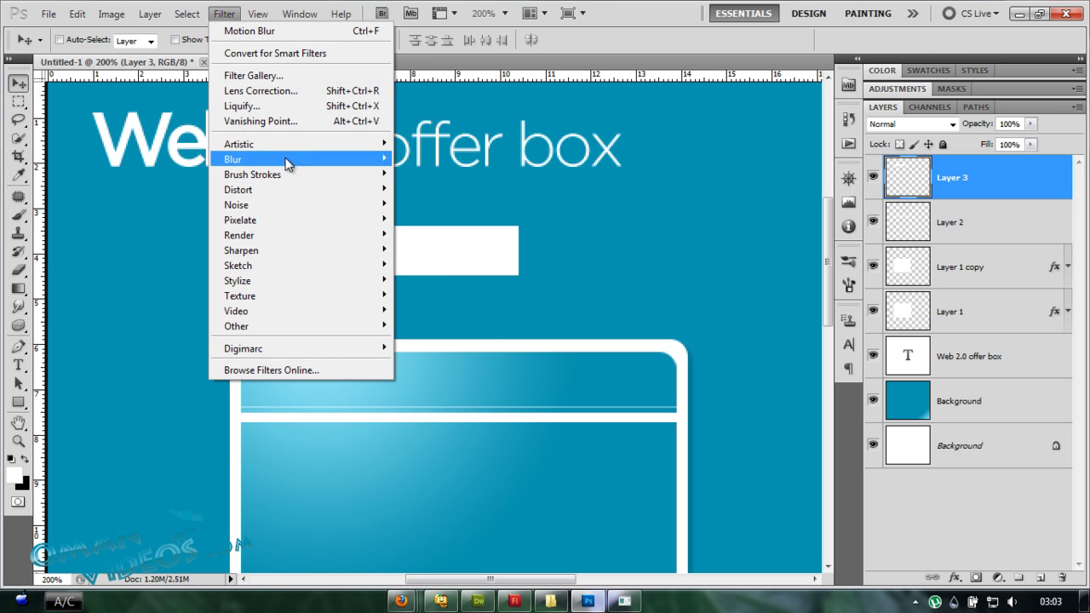
pyautogui.click(325, 53)
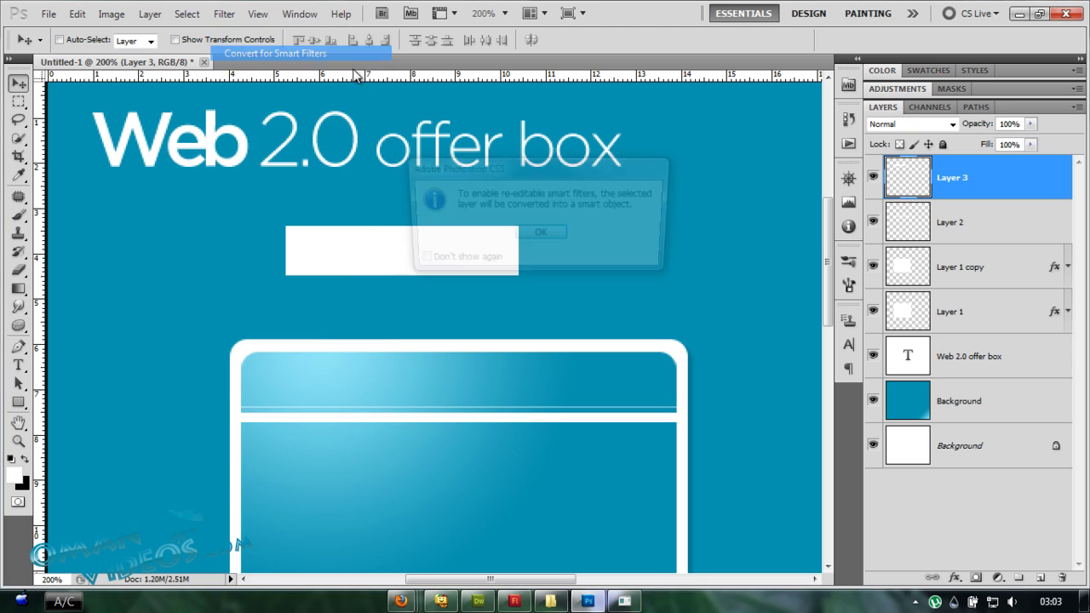
pyautogui.click(542, 232)
# Step: Warp the white rectangle, bending its top and bottom edges inward into a ribbon
pyautogui.hotkey('ctrl', 't')
pyautogui.rightClick(424, 249)
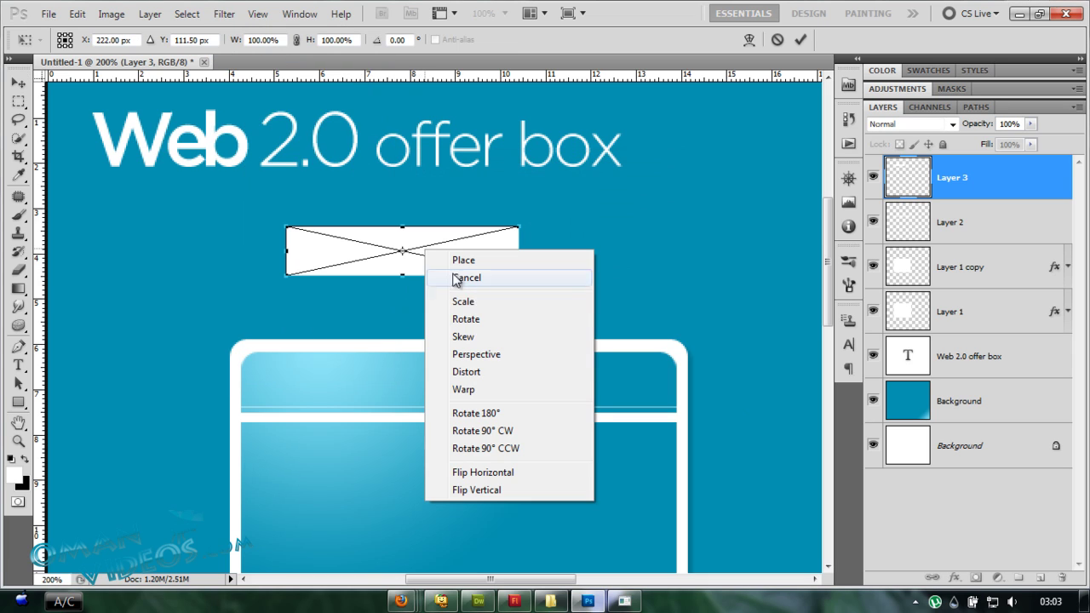
pyautogui.click(494, 398)
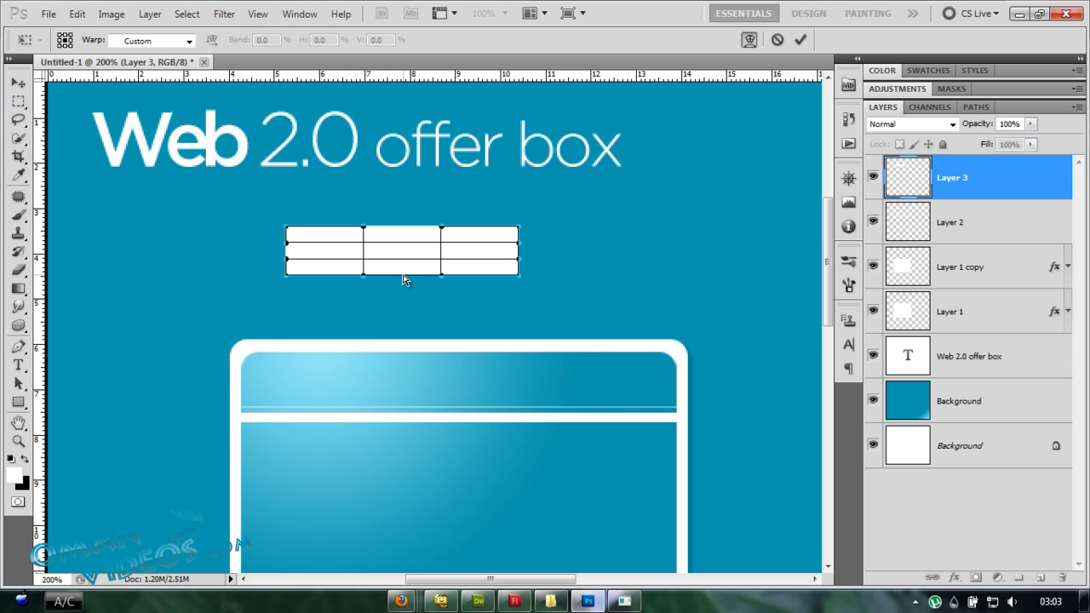
pyautogui.moveTo(442, 280); pyautogui.dragTo(365, 273)
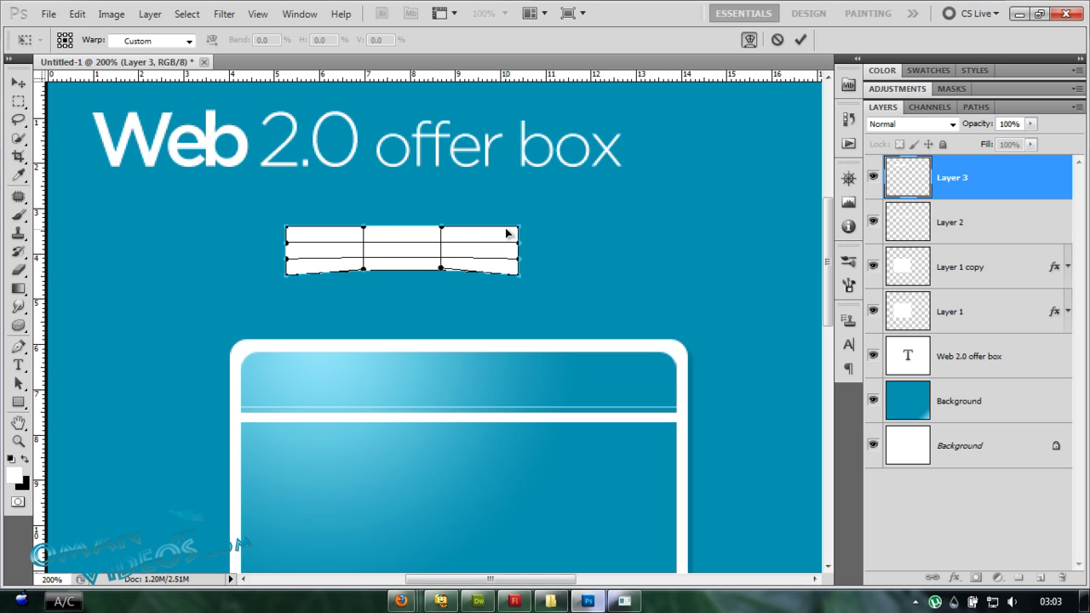
pyautogui.moveTo(443, 228); pyautogui.dragTo(443, 235)
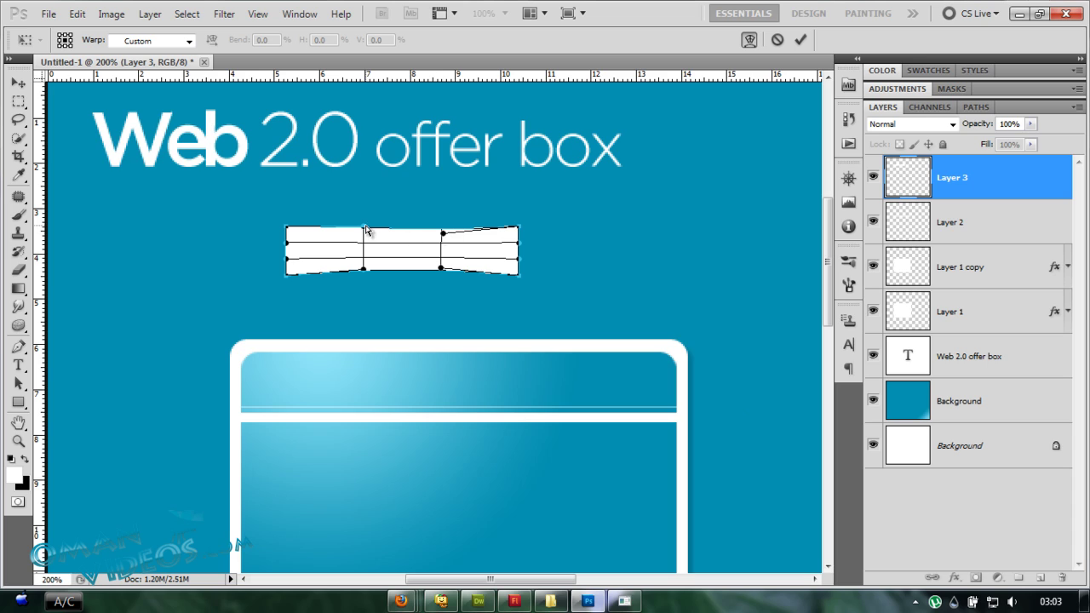
pyautogui.moveTo(366, 225); pyautogui.dragTo(365, 233)
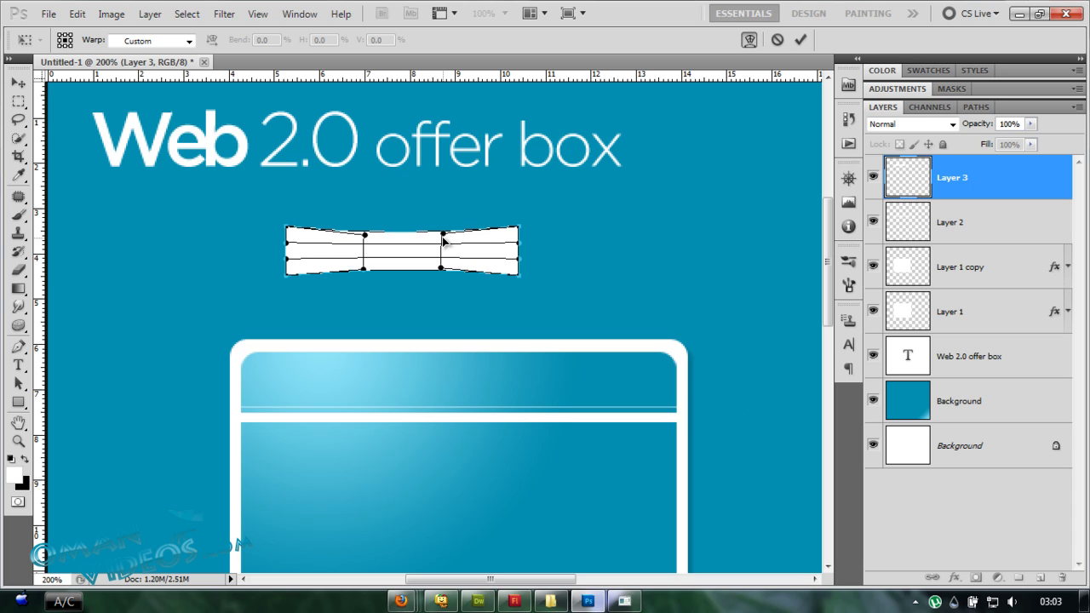
pyautogui.click(801, 39)
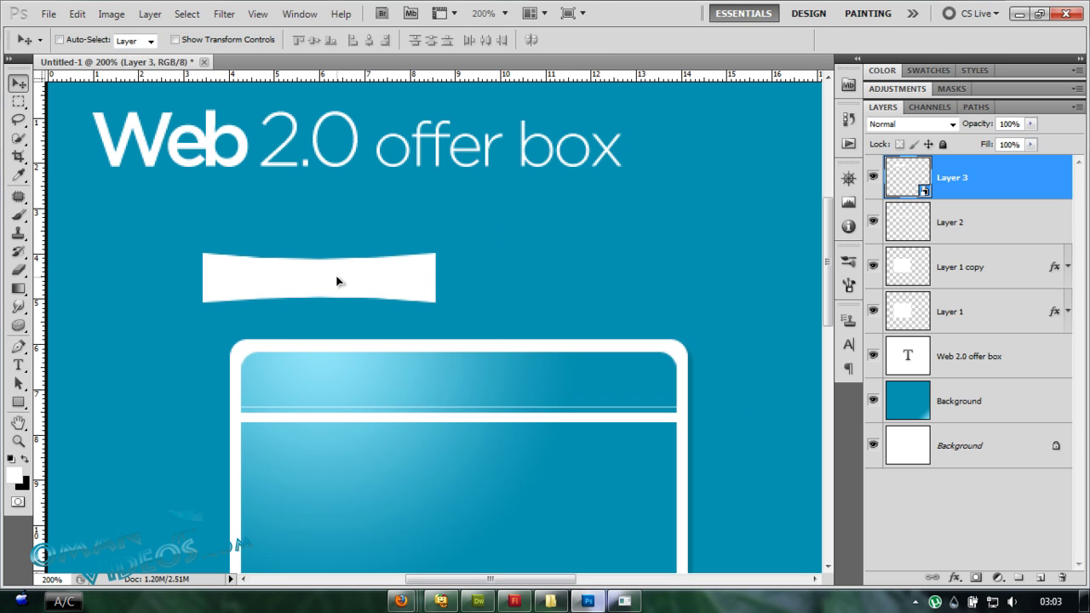
# Step: Rotate the ribbon about -29° and place it across the box's top-left corner
pyautogui.hotkey('ctrl', 't')
pyautogui.moveTo(489, 270); pyautogui.dragTo(491, 206)
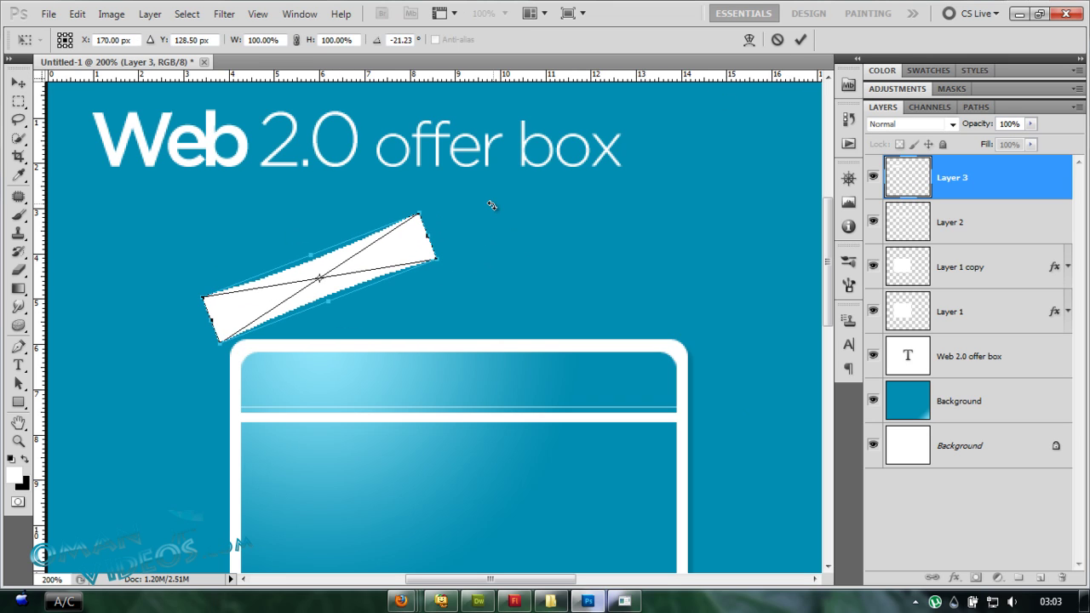
pyautogui.moveTo(388, 280); pyautogui.dragTo(358, 354)
pyautogui.moveTo(392, 308); pyautogui.dragTo(401, 275)
pyautogui.moveTo(365, 328); pyautogui.dragTo(329, 342)
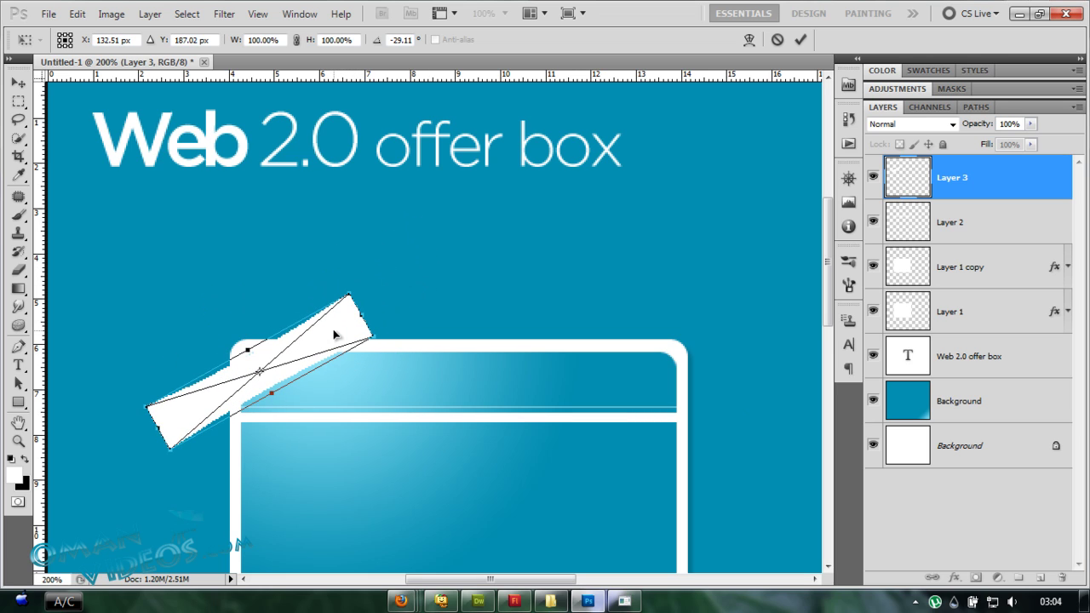
pyautogui.press('Return')
# Step: Fine-tune the ribbon's position and lower Layer 3's opacity to 28%
pyautogui.moveTo(421, 266); pyautogui.dragTo(437, 260)
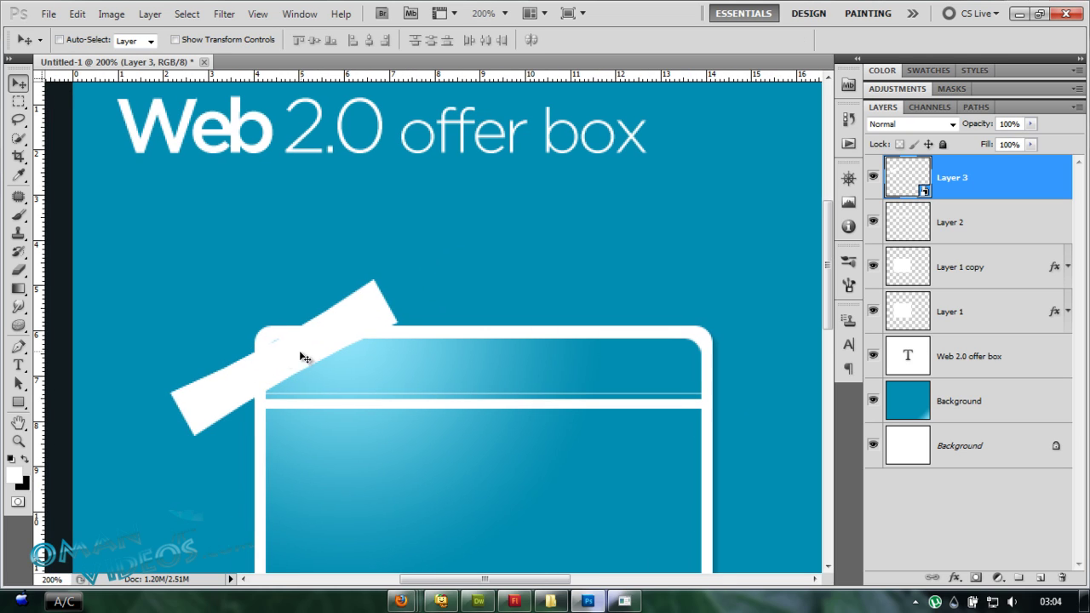
pyautogui.moveTo(433, 349); pyautogui.dragTo(504, 323)
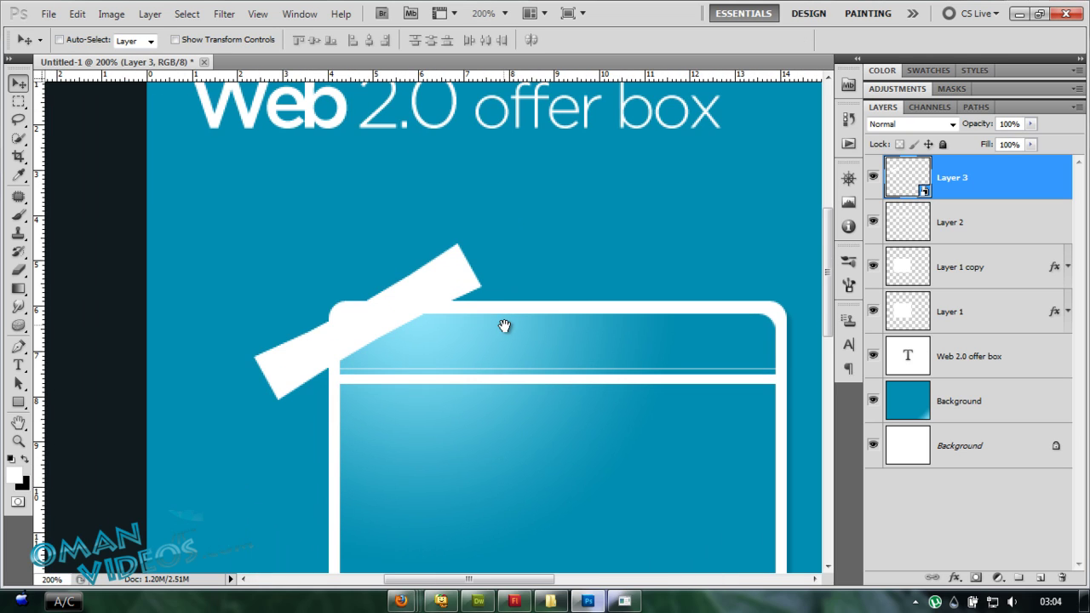
pyautogui.moveTo(977, 195); pyautogui.dragTo(1022, 174)
pyautogui.moveTo(394, 314); pyautogui.dragTo(397, 322)
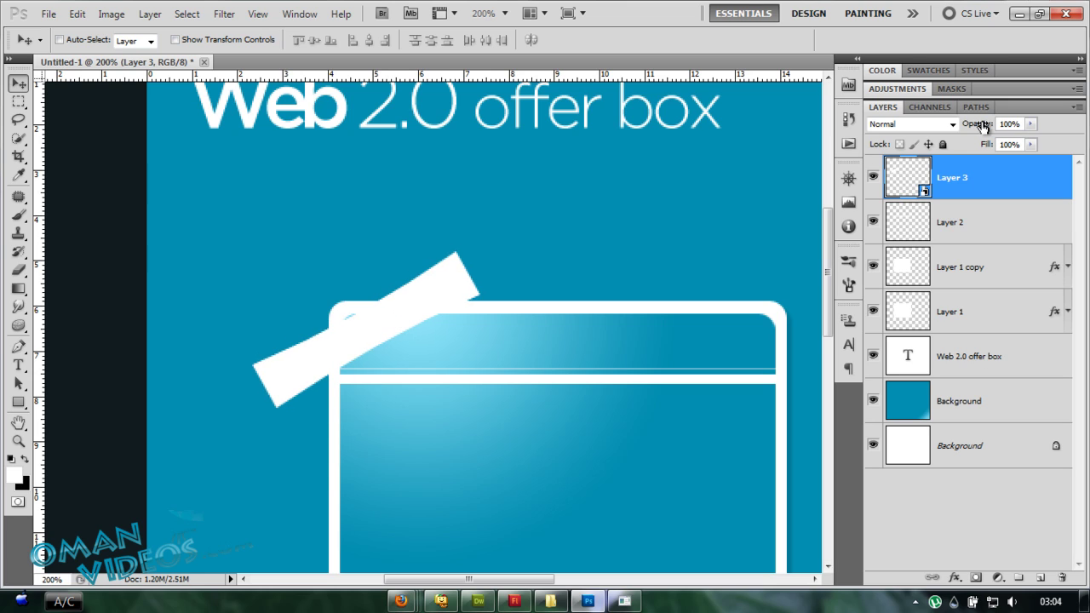
pyautogui.moveTo(981, 126); pyautogui.dragTo(927, 139)
pyautogui.press('Up')
pyautogui.press('Up')
pyautogui.press('Up')
pyautogui.press('Left')
pyautogui.press('Left')
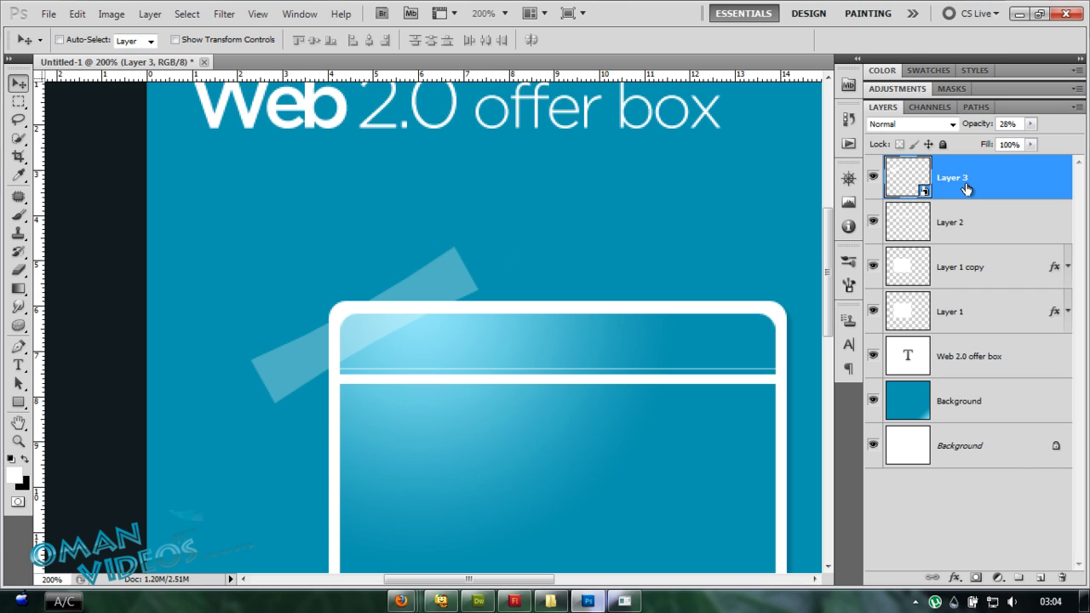
# Step: Add a layer mask to Layer 3 and set a soft round 46 px brush
pyautogui.click(975, 578)
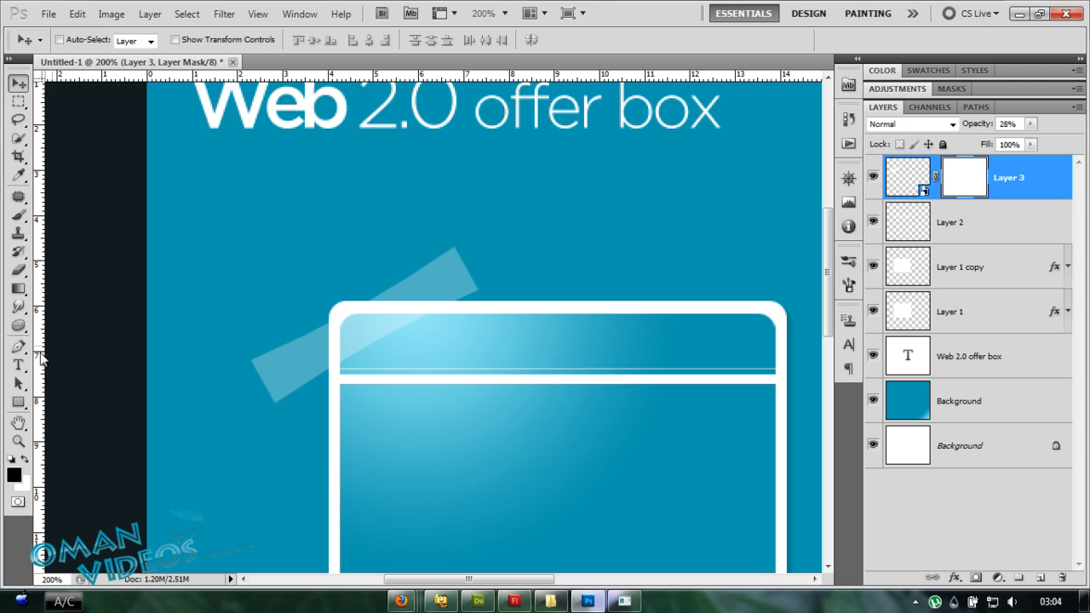
pyautogui.click(18, 215)
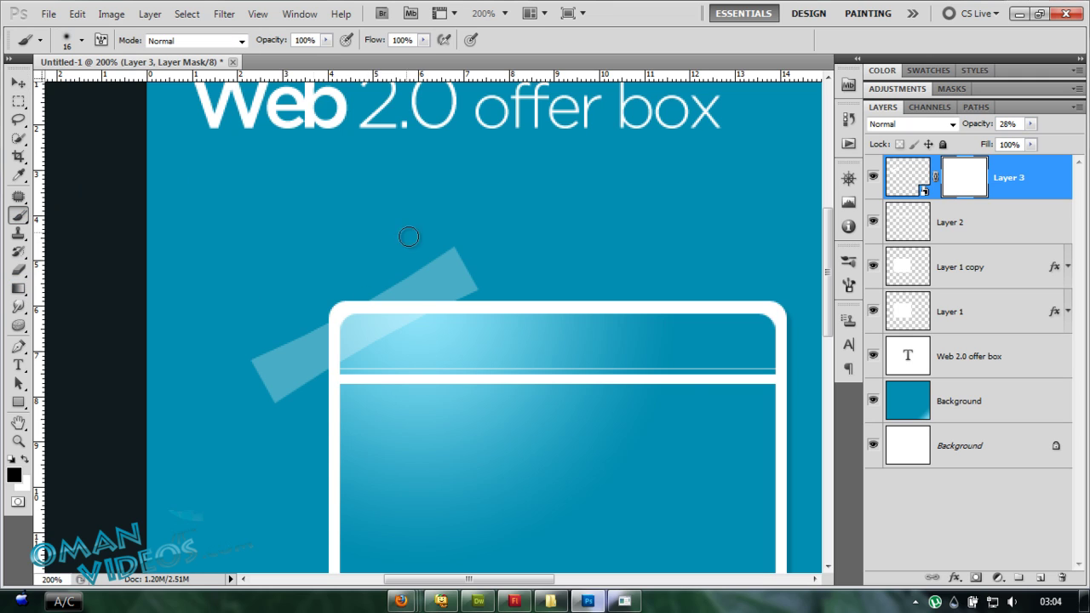
pyautogui.rightClick(477, 236)
pyautogui.moveTo(547, 296)
pyautogui.mouseDown()
pyautogui.moveTo(474, 294)
pyautogui.moveTo(535, 271)
pyautogui.mouseUp()
pyautogui.click(534, 325)
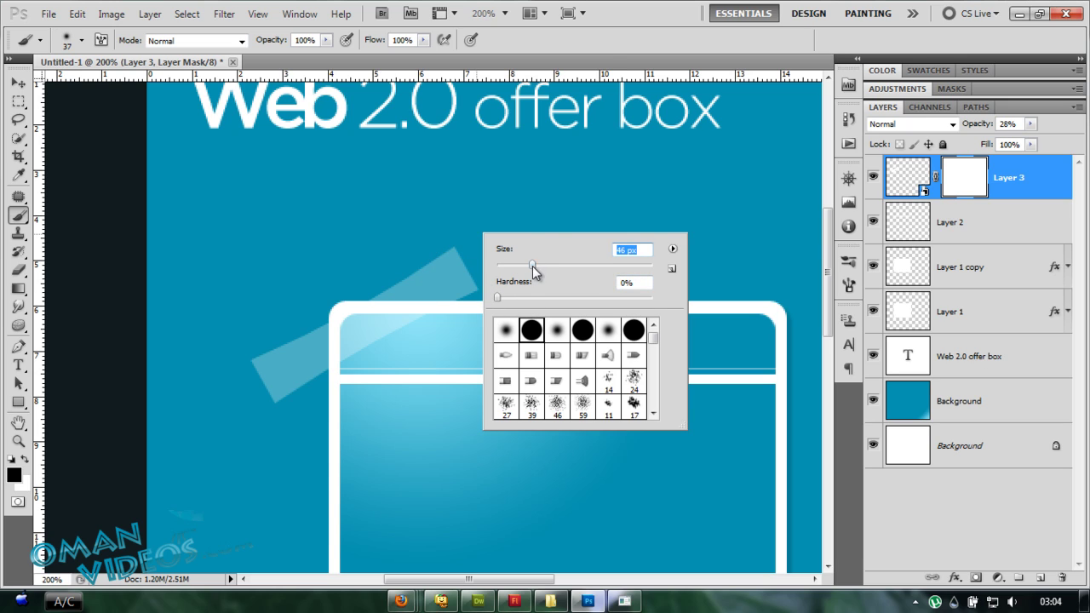
pyautogui.press('Return')
# Step: Paint black on the mask over both ends of the streak to fade them
pyautogui.moveTo(429, 225)
pyautogui.mouseDown()
pyautogui.moveTo(502, 229)
pyautogui.moveTo(428, 214)
pyautogui.mouseUp()
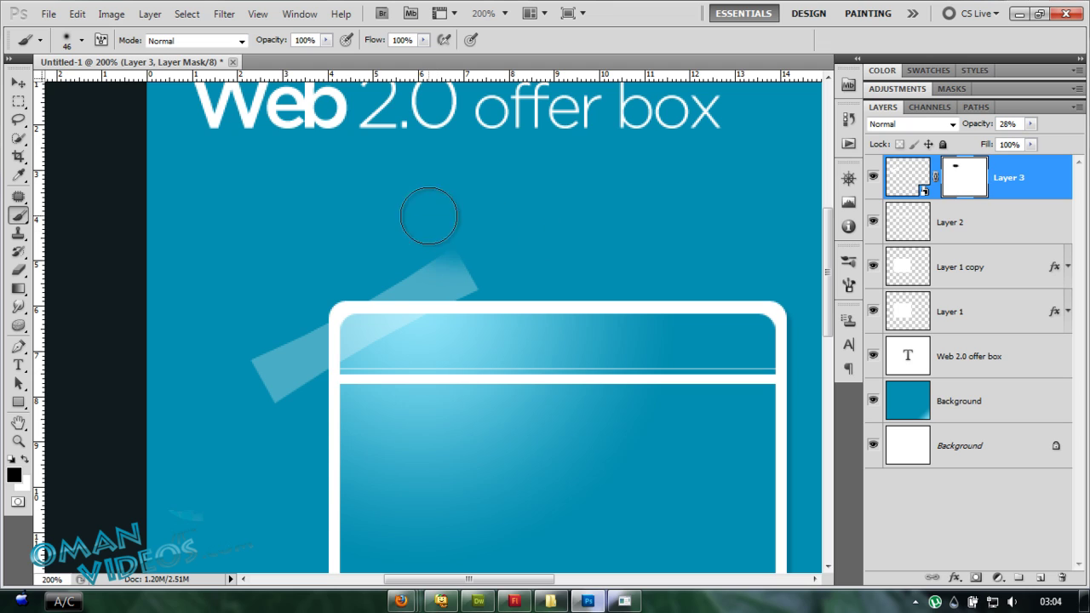
pyautogui.moveTo(250, 454)
pyautogui.mouseDown()
pyautogui.moveTo(271, 425)
pyautogui.moveTo(206, 421)
pyautogui.moveTo(246, 432)
pyautogui.moveTo(254, 424)
pyautogui.moveTo(208, 421)
pyautogui.moveTo(203, 339)
pyautogui.moveTo(229, 350)
pyautogui.moveTo(186, 347)
pyautogui.moveTo(223, 347)
pyautogui.moveTo(233, 333)
pyautogui.moveTo(215, 316)
pyautogui.moveTo(477, 257)
pyautogui.moveTo(513, 279)
pyautogui.moveTo(502, 295)
pyautogui.moveTo(533, 306)
pyautogui.moveTo(507, 306)
pyautogui.moveTo(562, 317)
pyautogui.moveTo(510, 310)
pyautogui.moveTo(502, 297)
pyautogui.moveTo(536, 291)
pyautogui.moveTo(459, 225)
pyautogui.moveTo(502, 295)
pyautogui.mouseUp()
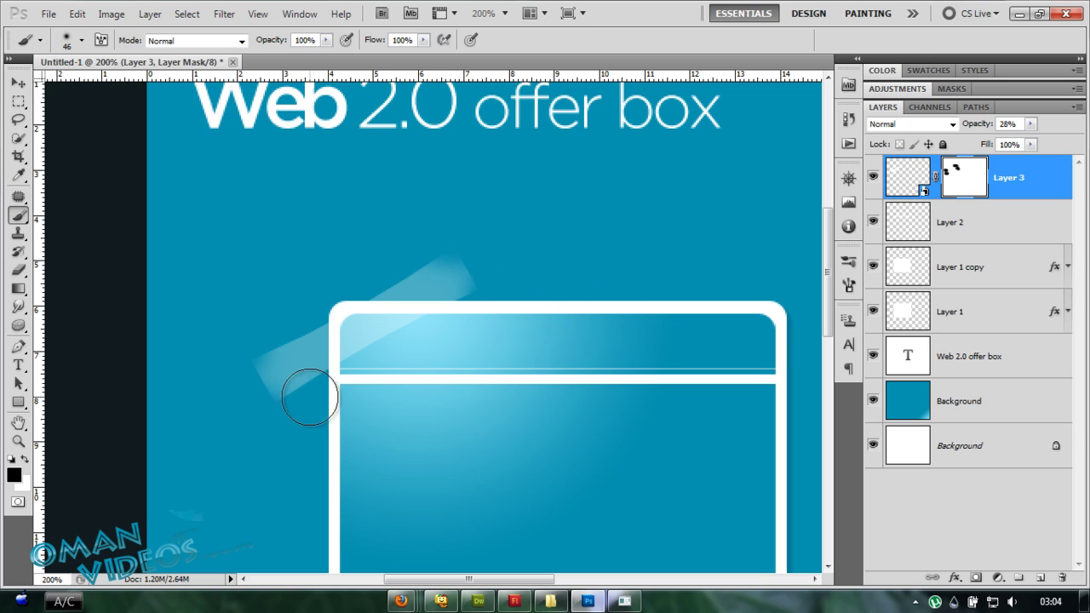
pyautogui.press('v')
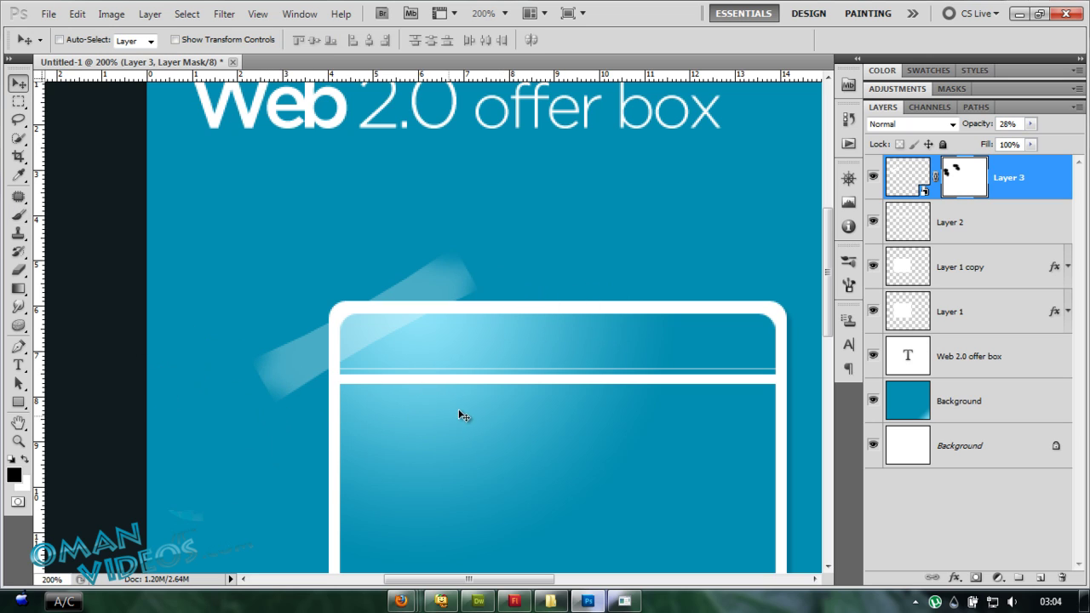
pyautogui.hotkey('ctrl', '-')
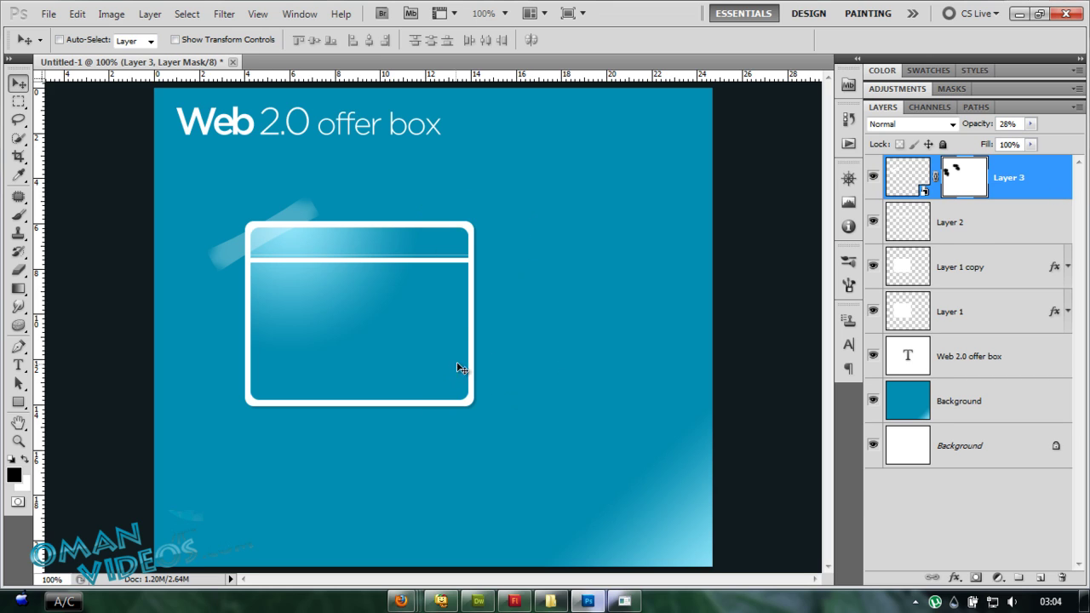
# Step: Duplicate the light streak layer and move the copy to the box's lower-right corner
pyautogui.hotkey('ctrl', 'j')
pyautogui.moveTo(294, 304)
pyautogui.mouseDown()
pyautogui.moveTo(457, 437)
pyautogui.moveTo(475, 426)
pyautogui.mouseUp()
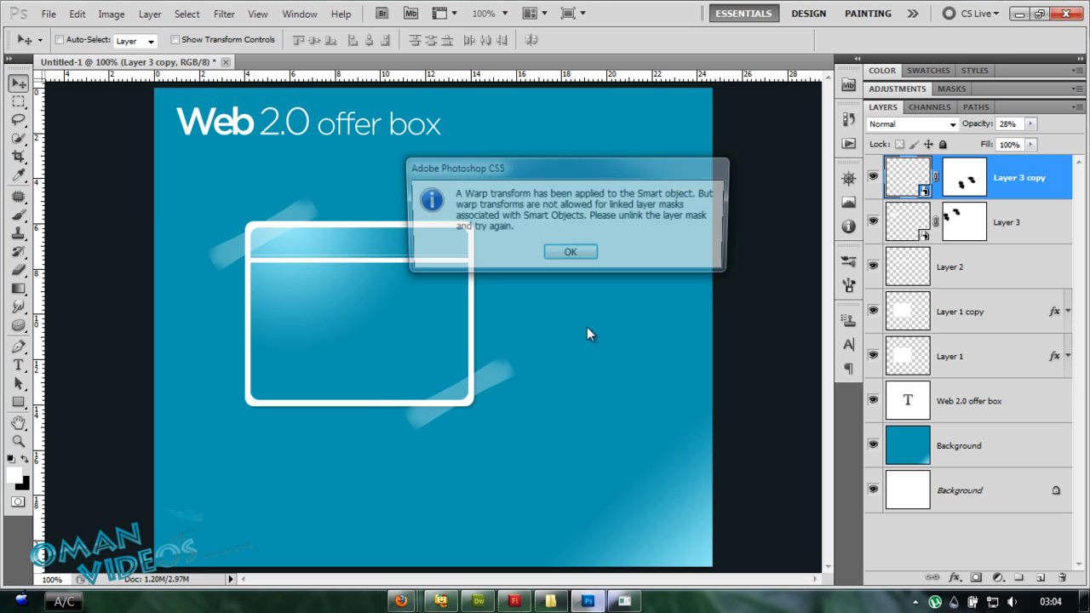
pyautogui.click(574, 253)
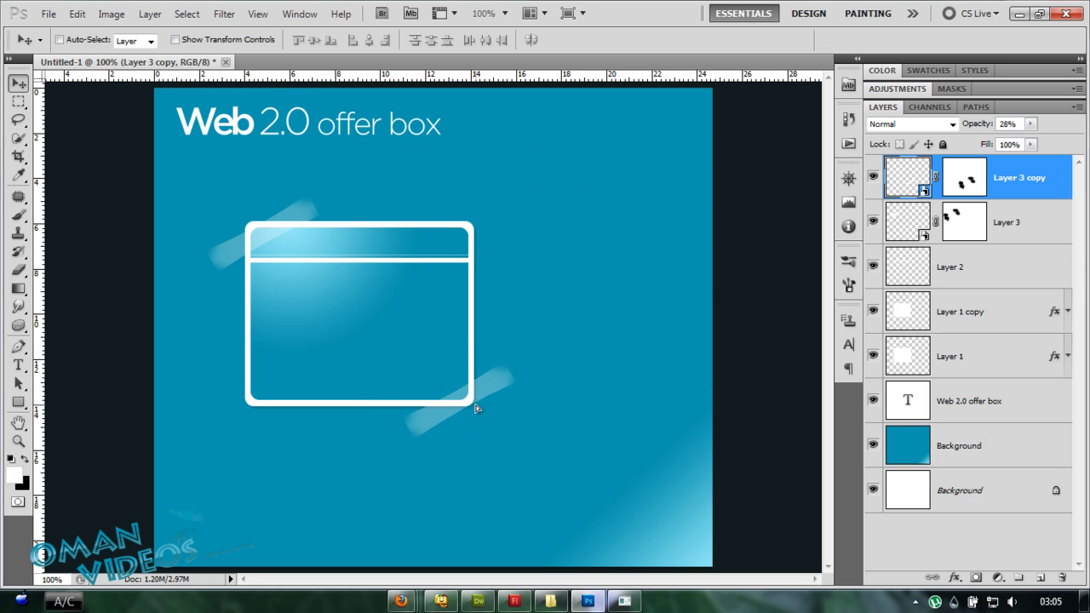
pyautogui.moveTo(476, 406); pyautogui.dragTo(475, 402)
# Step: Zoom in and paint black on the streak layer masks to soften the ribbon ends
pyautogui.press('z')
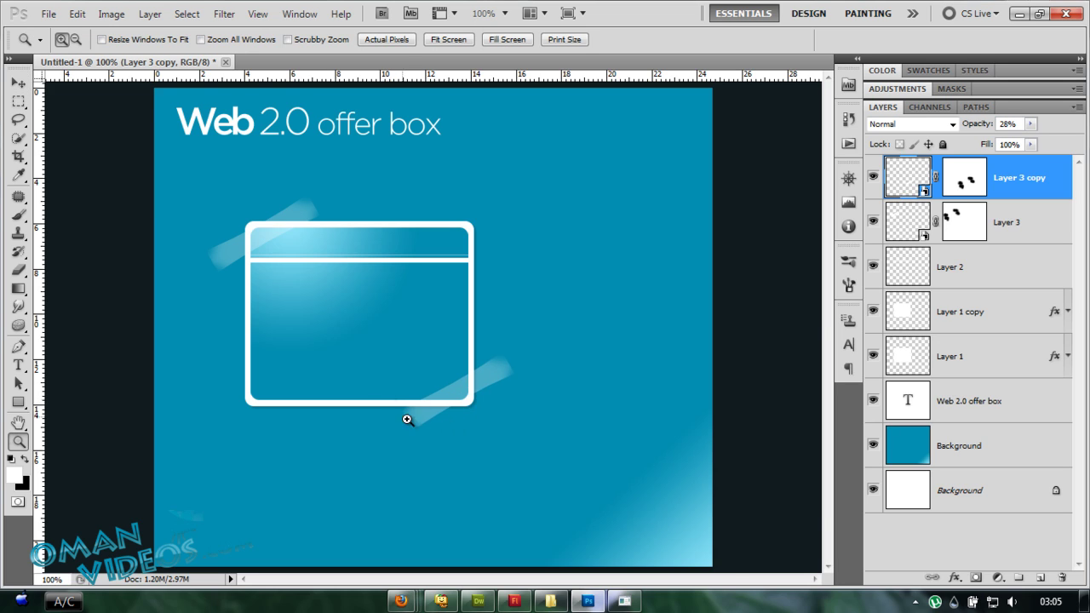
pyautogui.click(406, 416)
pyautogui.press('b')
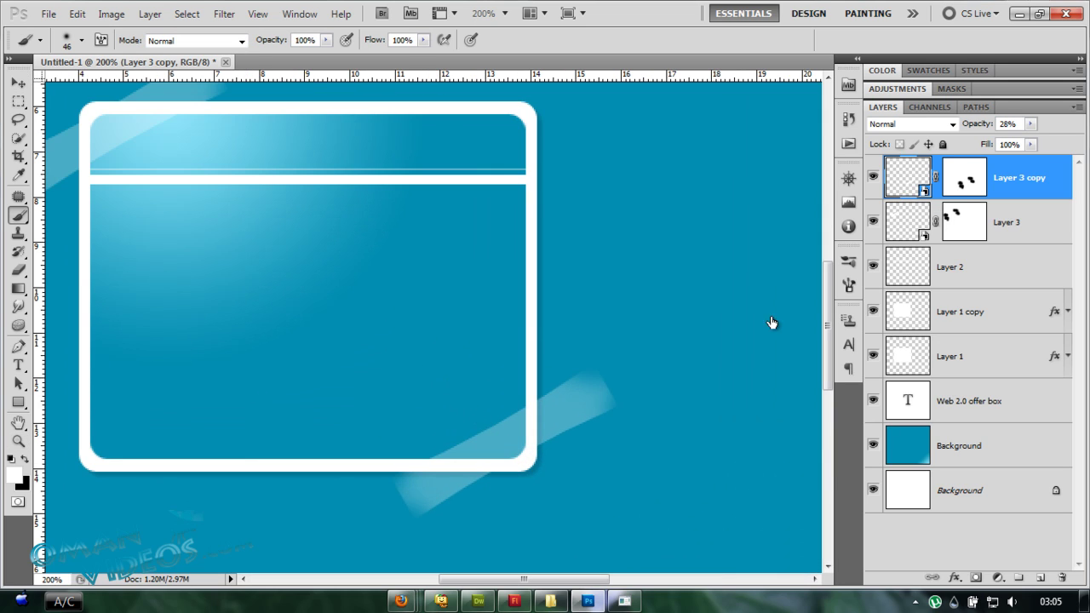
pyautogui.hotkey('ctrl', '\\')
pyautogui.press('x')
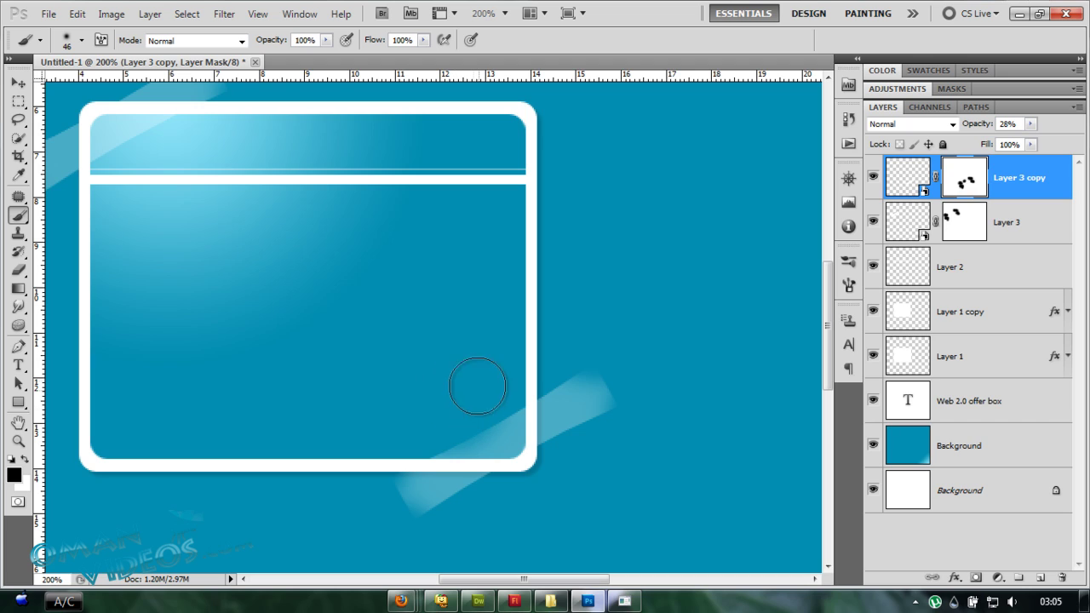
pyautogui.moveTo(488, 363); pyautogui.dragTo(519, 390)
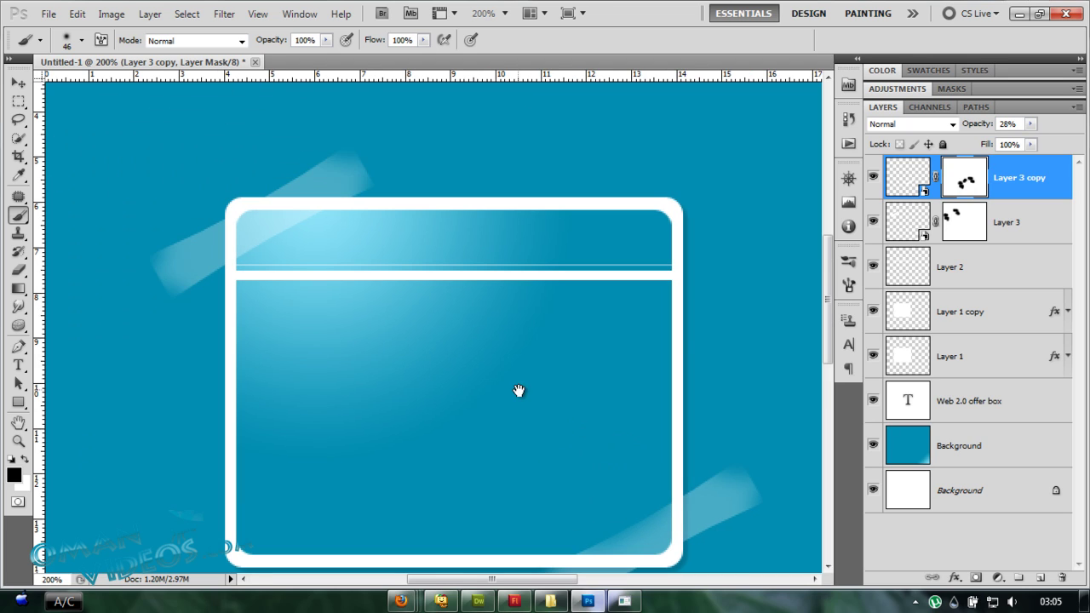
pyautogui.click(982, 231)
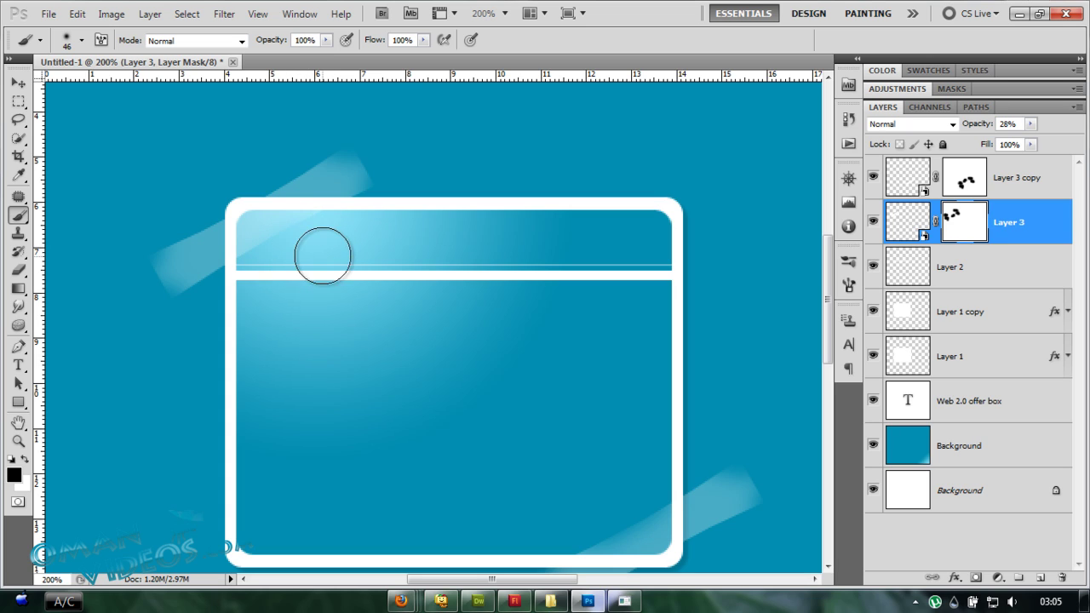
pyautogui.press('v')
pyautogui.hotkey('ctrl', '-')
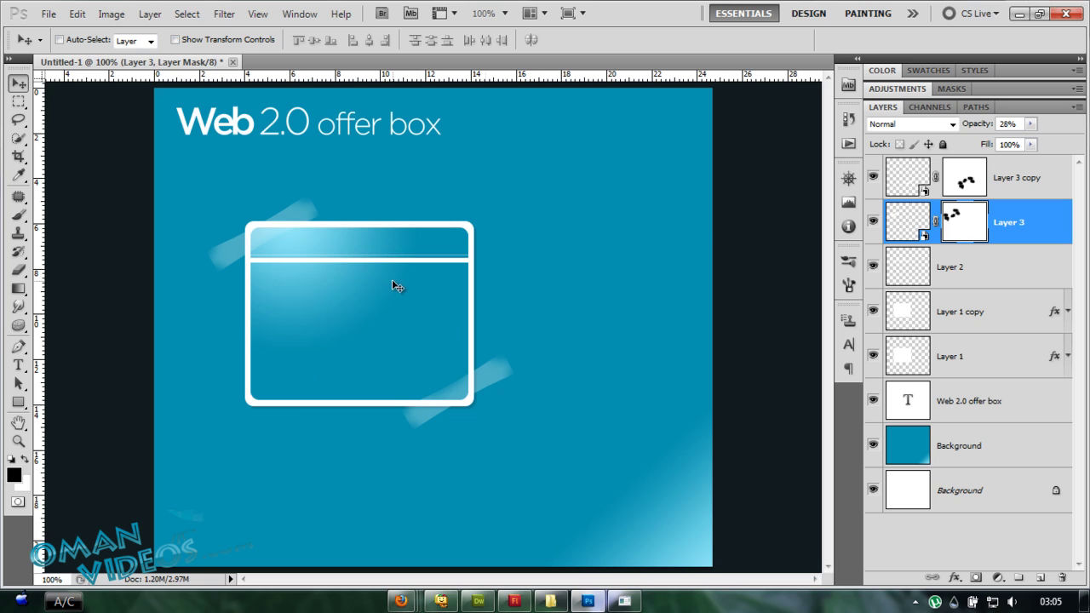
# Step: Create a white text layer near the box header reading 'BEST OFFER'
pyautogui.click(1022, 177)
pyautogui.press('x')
pyautogui.press('t')
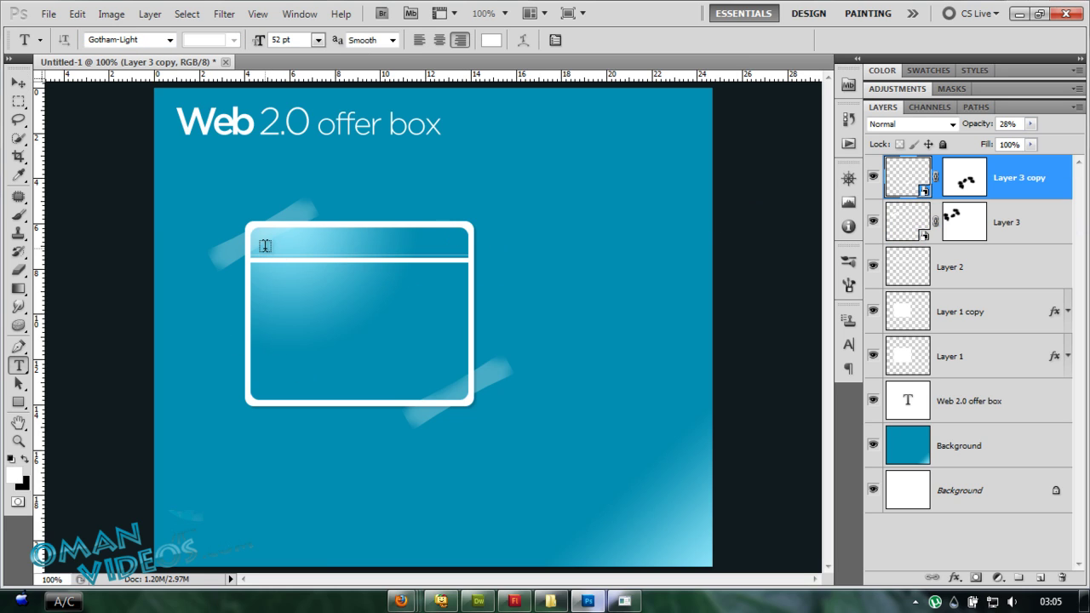
pyautogui.click(265, 245)
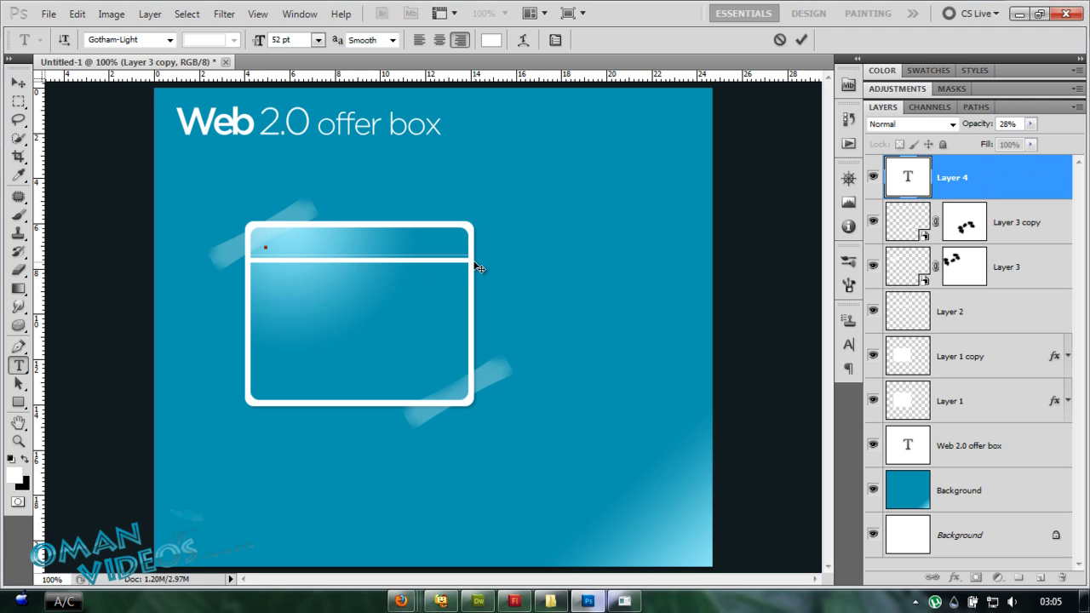
pyautogui.write('best')
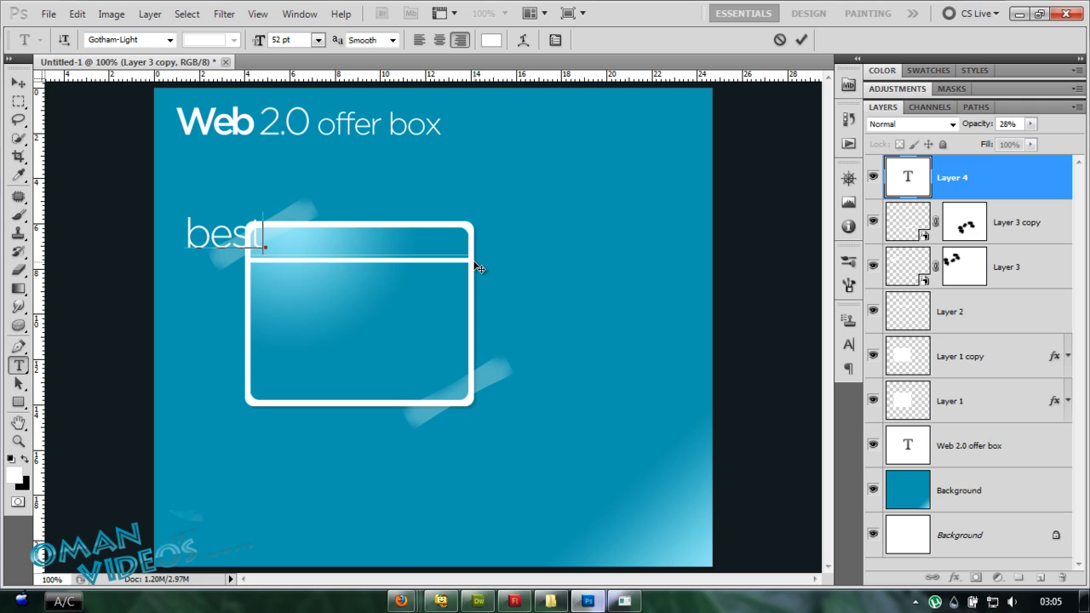
pyautogui.hotkey('ctrl', 'a')
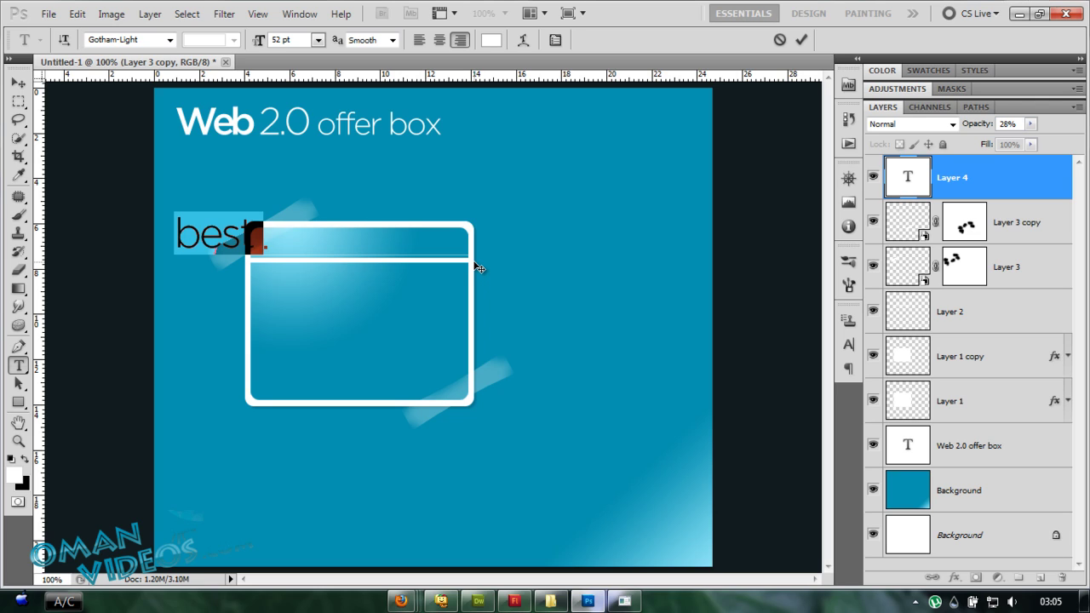
pyautogui.write('BE')
pyautogui.write('ST FF')
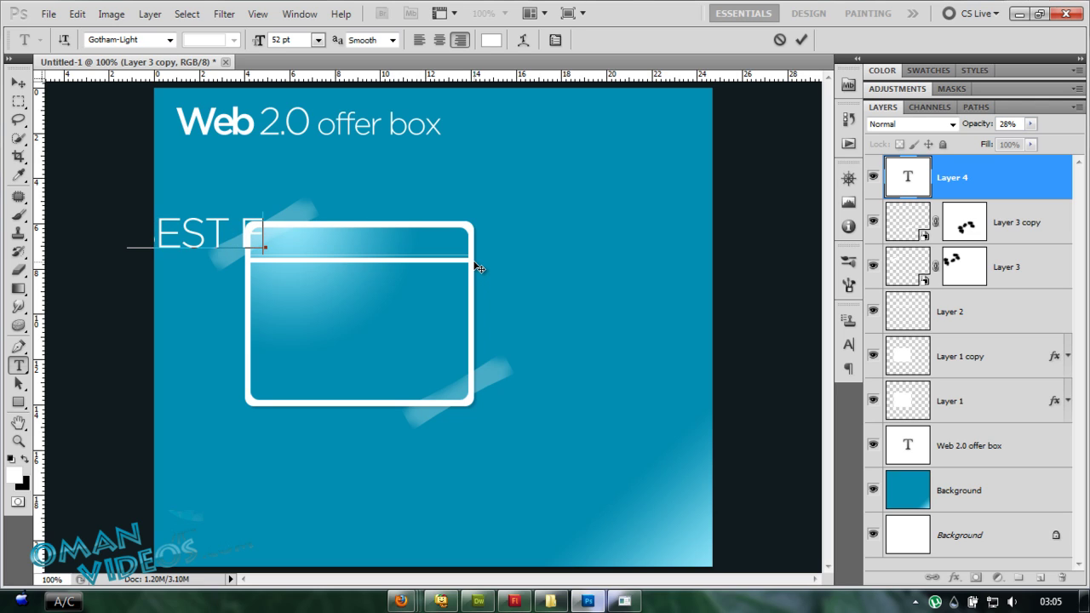
pyautogui.press('BackSpace')
pyautogui.press('BackSpace')
pyautogui.write('OFFER')
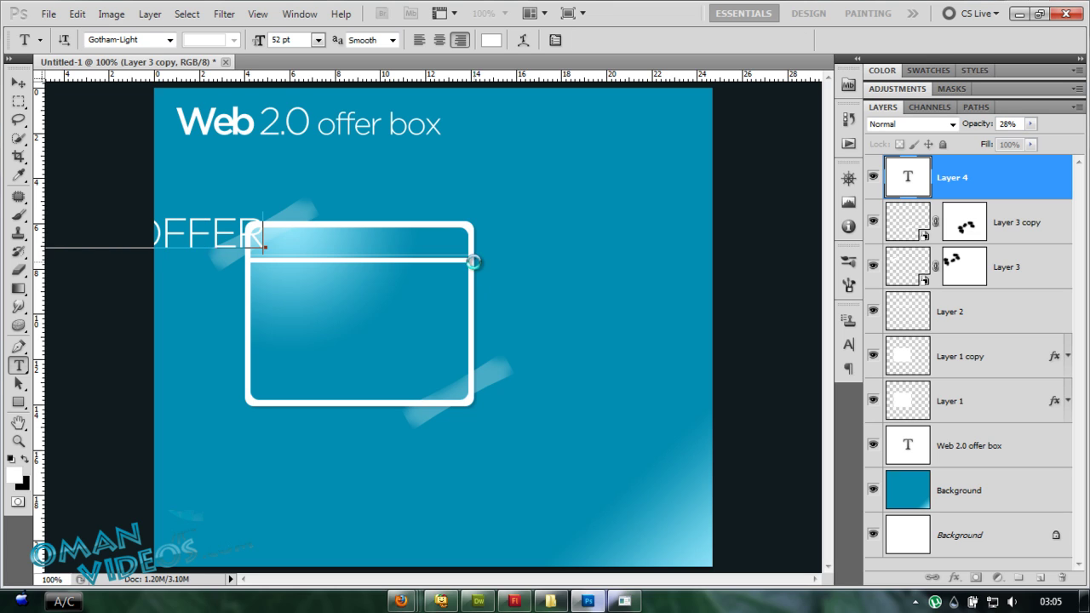
pyautogui.hotkey('ctrl', 'Return')
# Step: Move the BEST OFFER text onto the box and place the caret at its end
pyautogui.press('v')
pyautogui.moveTo(220, 247); pyautogui.dragTo(406, 290)
pyautogui.press('t')
pyautogui.click(450, 286)
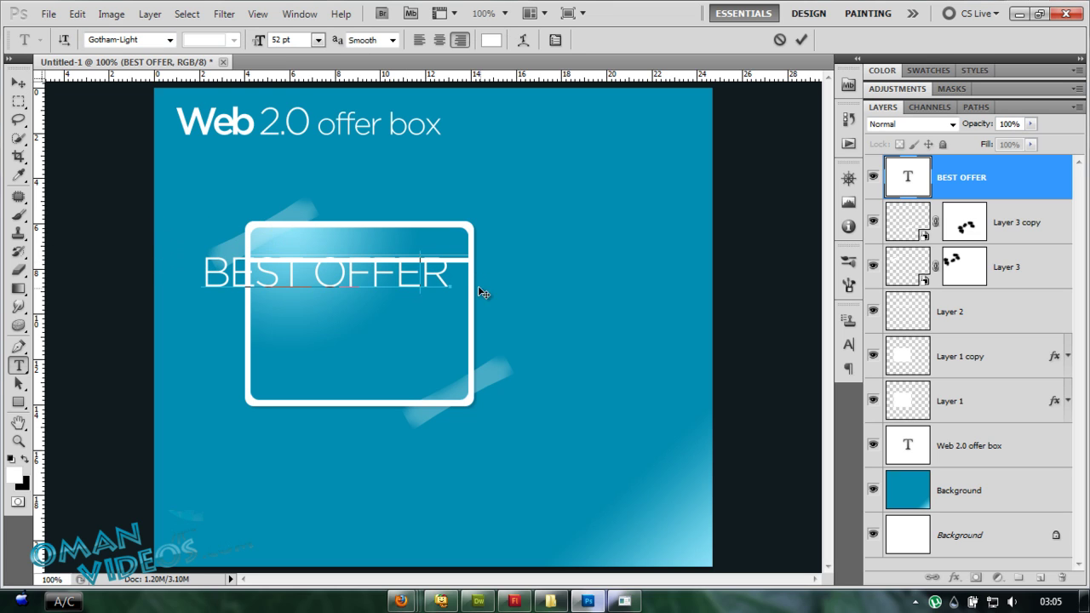
# Step: Complete the heading as 'BEST OFFERS' and set it to Gotham-Bold at 31 pt
pyautogui.write('S')
pyautogui.hotkey('ctrl', 'Return')
pyautogui.moveTo(369, 290); pyautogui.dragTo(433, 316)
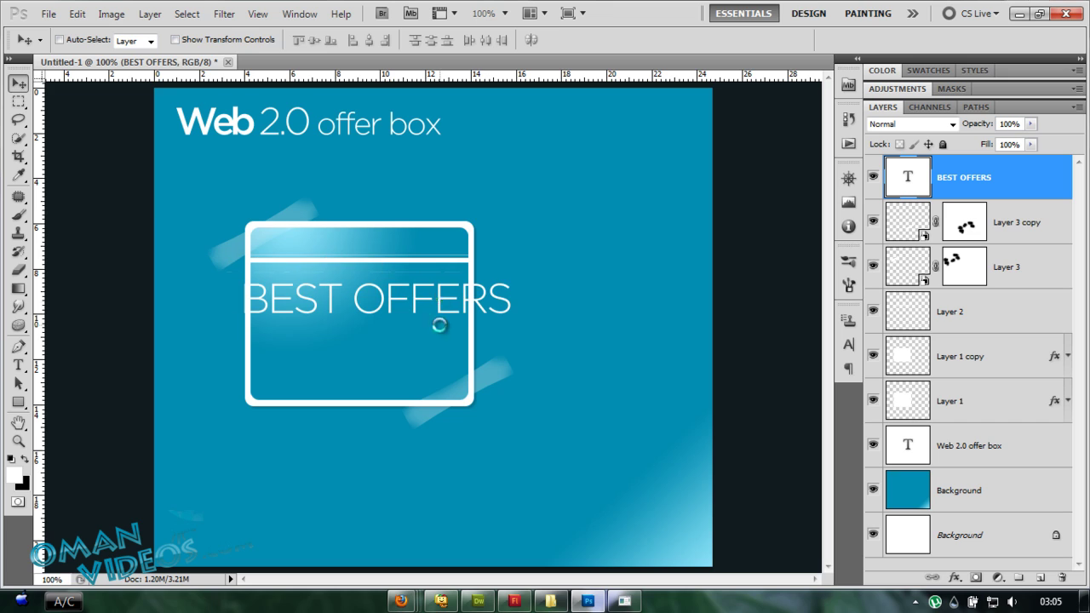
pyautogui.moveTo(259, 40)
pyautogui.mouseDown()
pyautogui.moveTo(233, 42)
pyautogui.moveTo(261, 41)
pyautogui.moveTo(251, 43)
pyautogui.mouseUp()
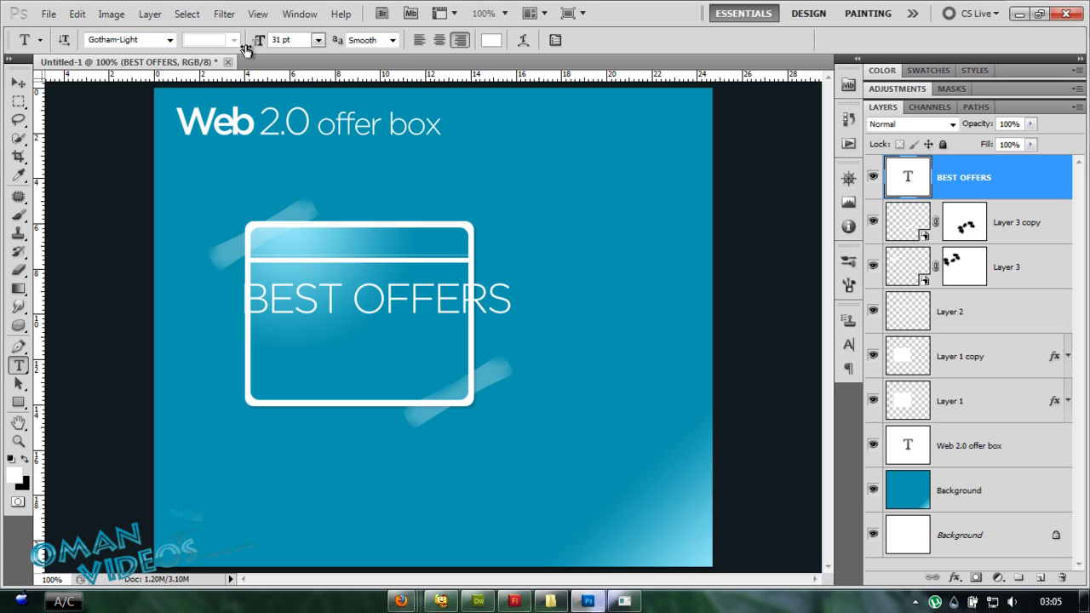
pyautogui.click(150, 47)
pyautogui.click(150, 47)
pyautogui.press('Up')
pyautogui.press('Up')
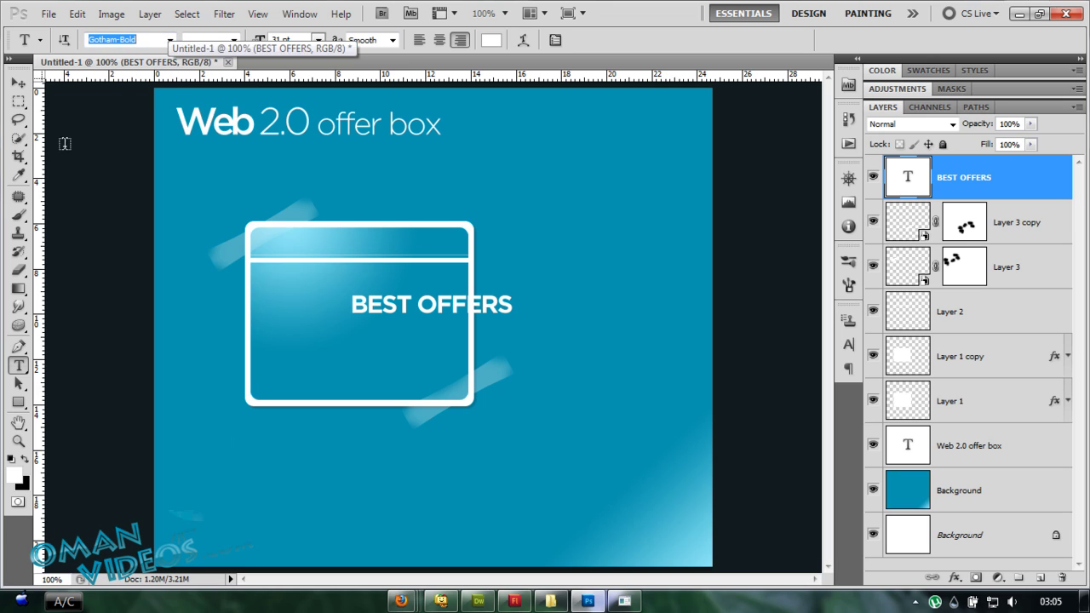
# Step: Move BEST OFFERS into the box's top header strip and nudge it left
pyautogui.click(17, 84)
pyautogui.moveTo(417, 287); pyautogui.dragTo(325, 227)
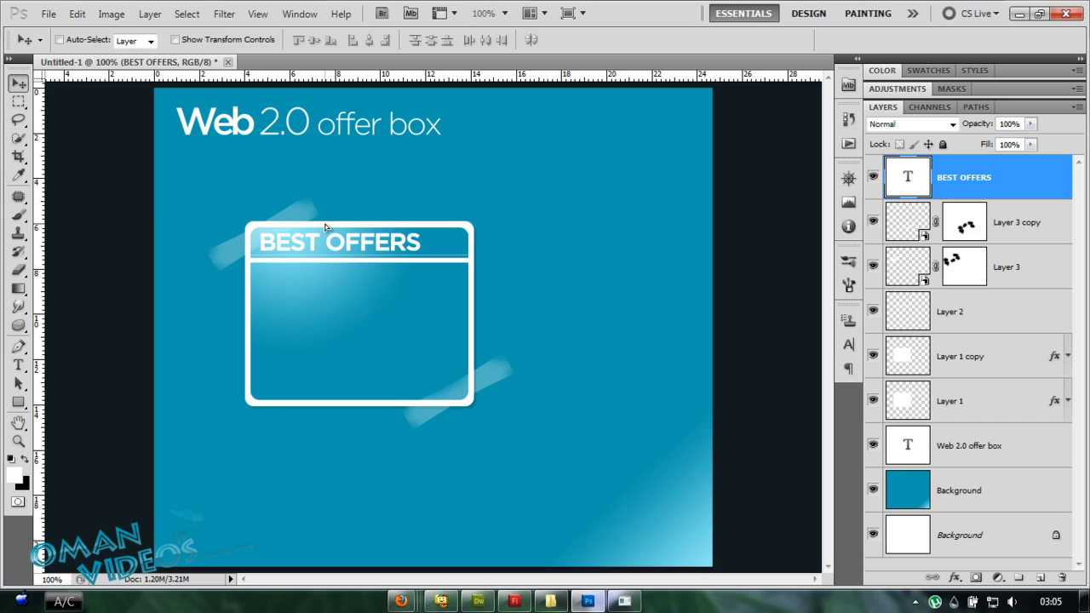
pyautogui.press('t')
pyautogui.tripleClick(377, 247)
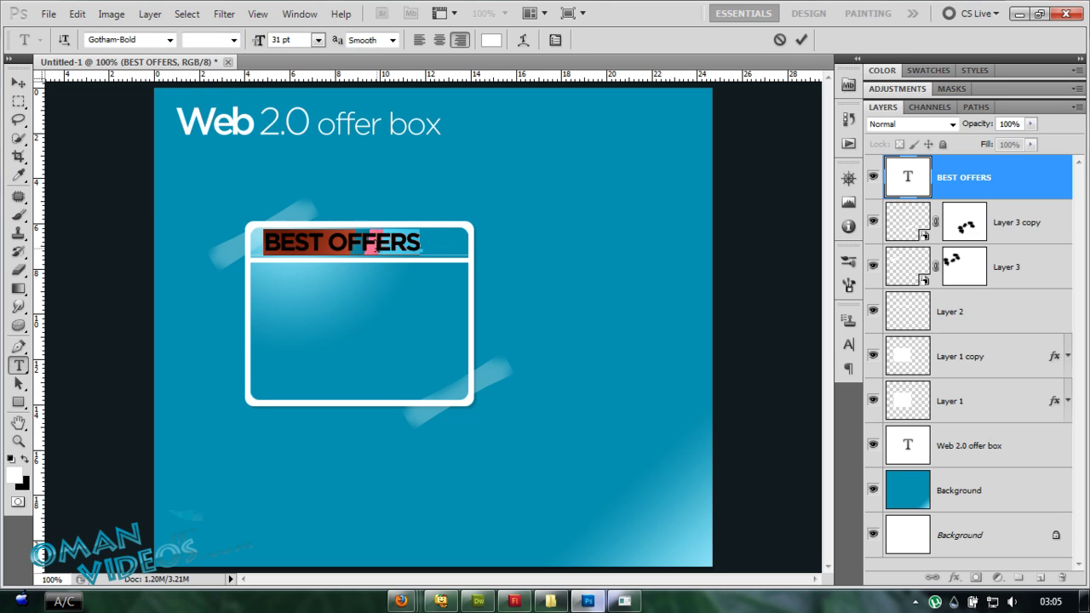
pyautogui.hotkey('ctrl', 'Return')
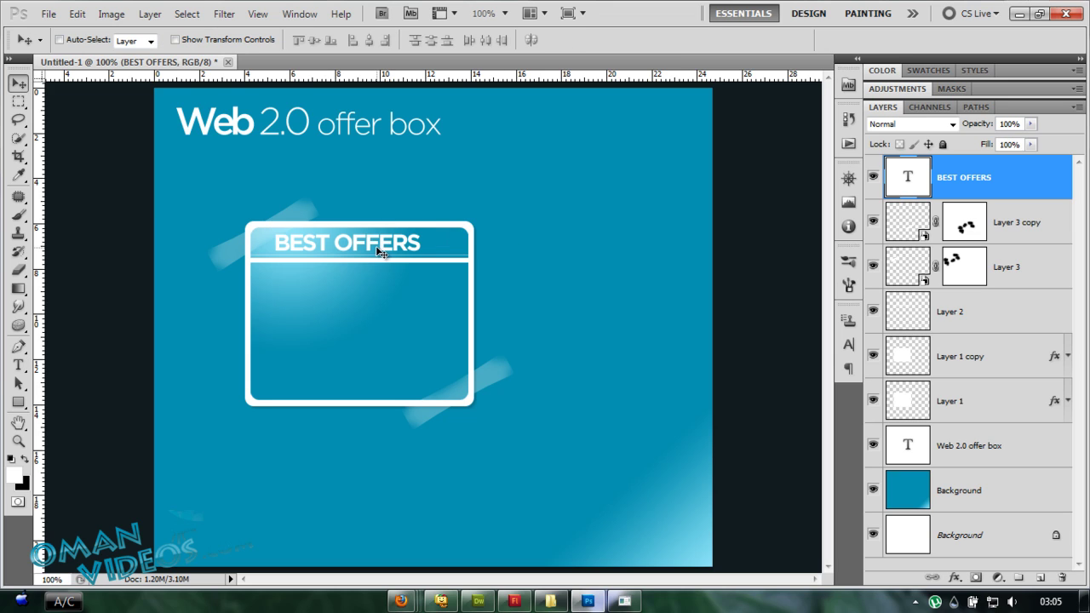
pyautogui.moveTo(380, 253); pyautogui.dragTo(368, 248)
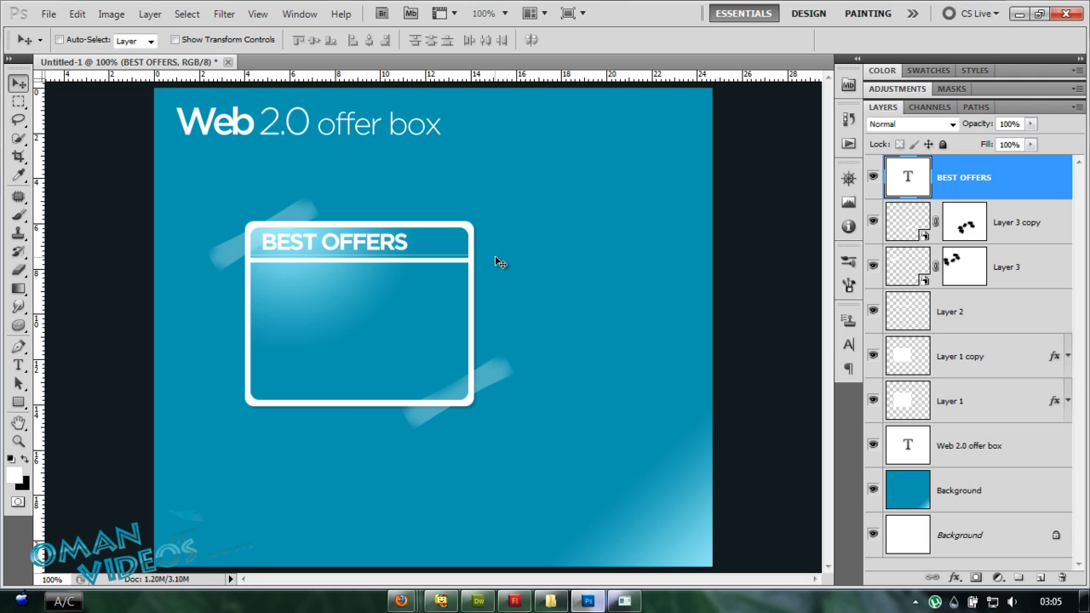
pyautogui.press('Left')
pyautogui.press('Left')
pyautogui.press('Left')
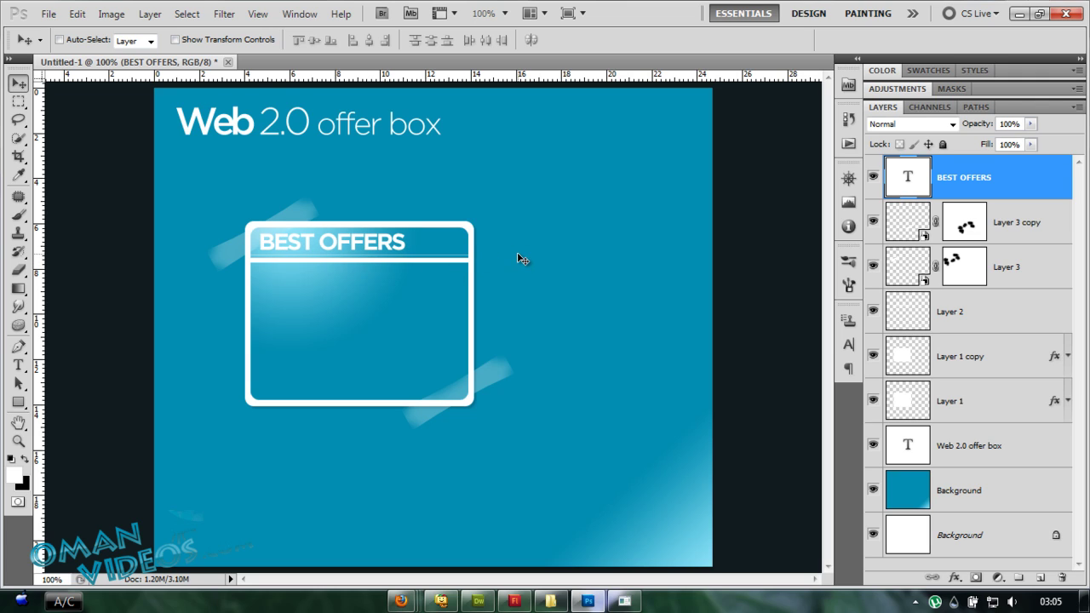
# Step: Type right-aligned lines 'cheap high quality', 'start learning now!', 'prices inside..' and drag them into the box
pyautogui.press('t')
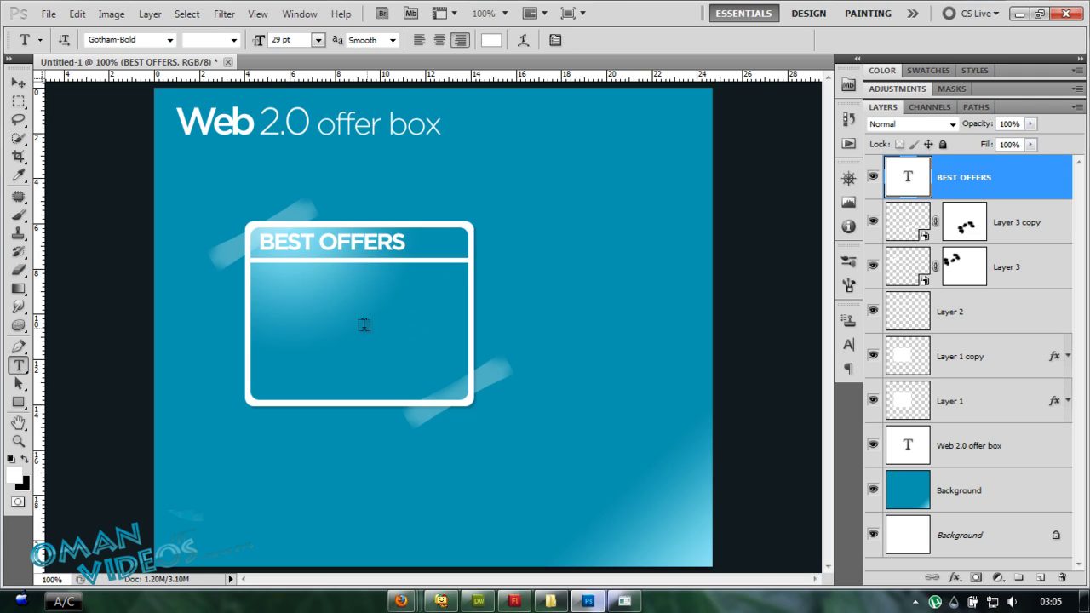
pyautogui.click(281, 286)
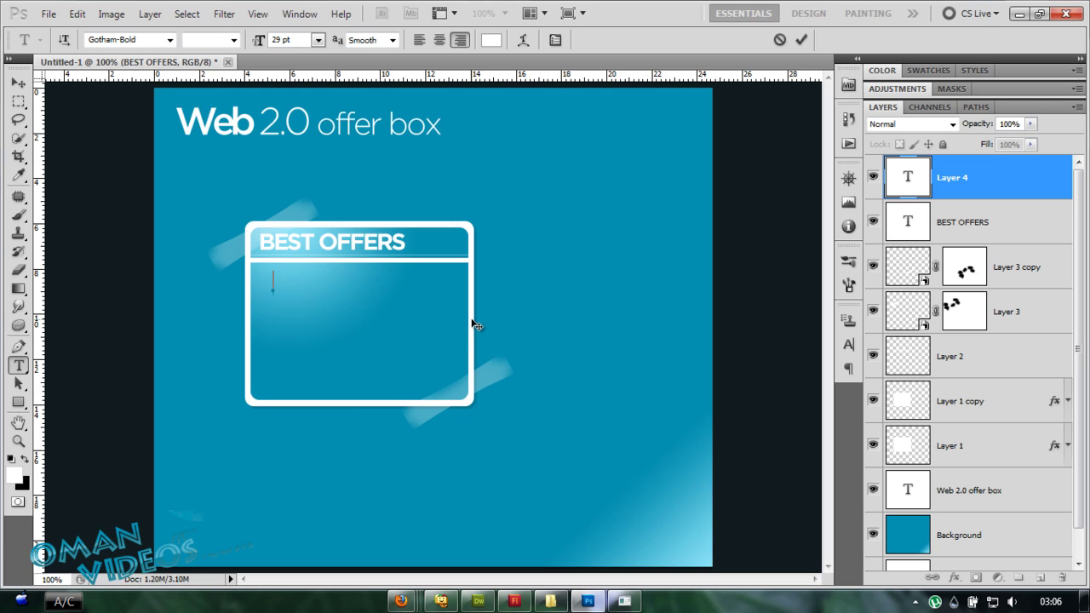
pyautogui.write('cHE')
pyautogui.hotkey('ctrl', 'a')
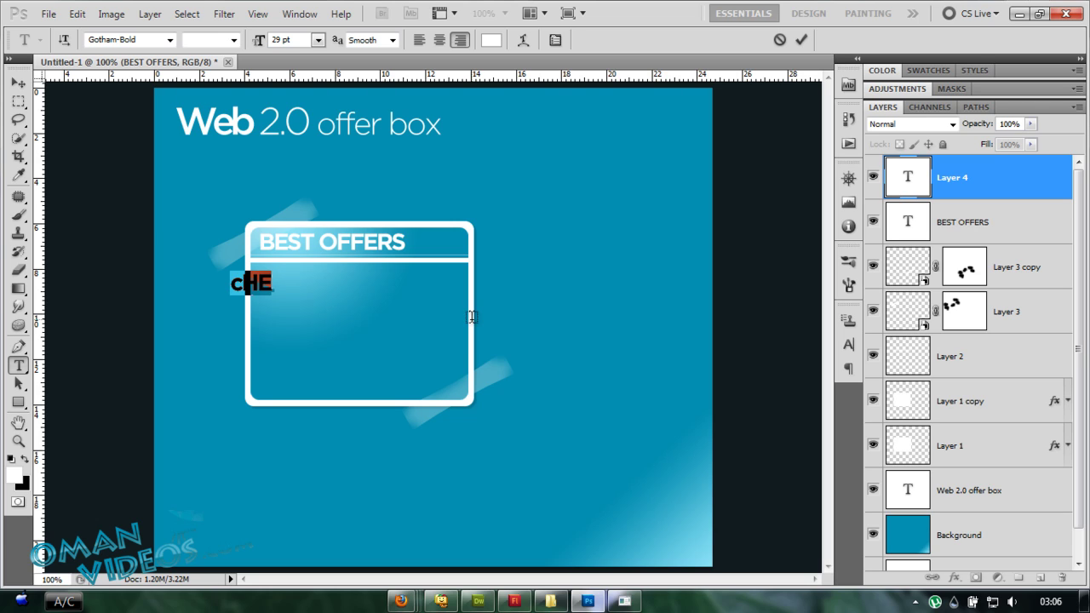
pyautogui.write('cheap')
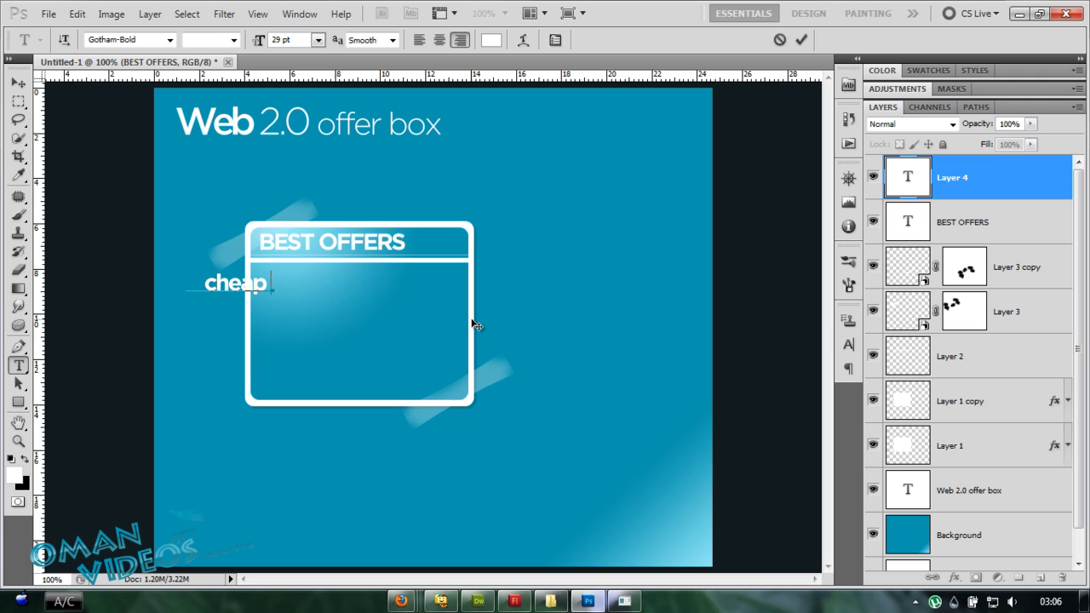
pyautogui.write(' high quality')
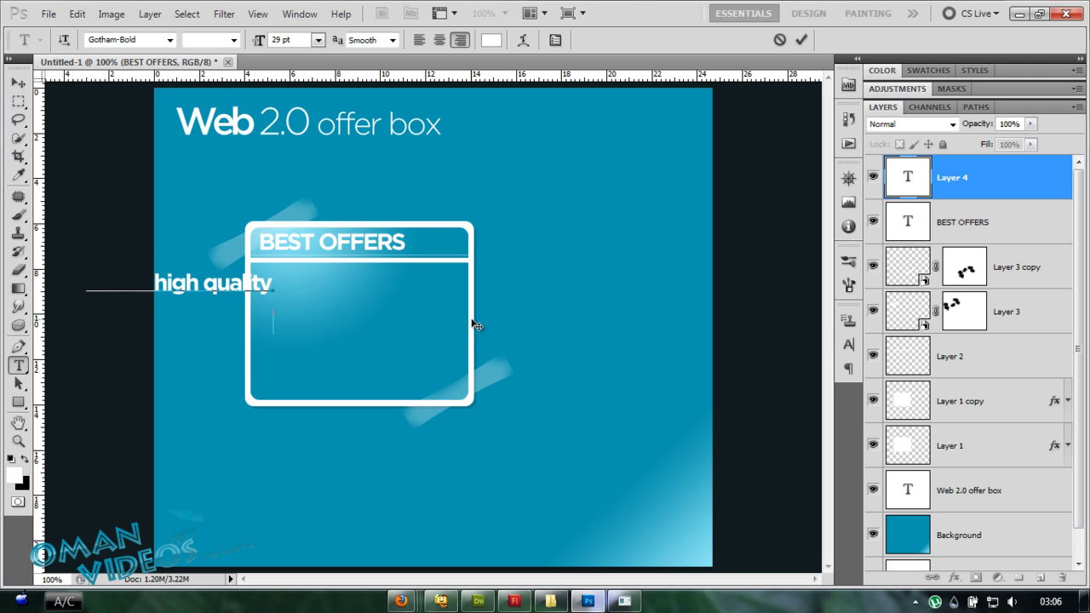
pyautogui.write('start')
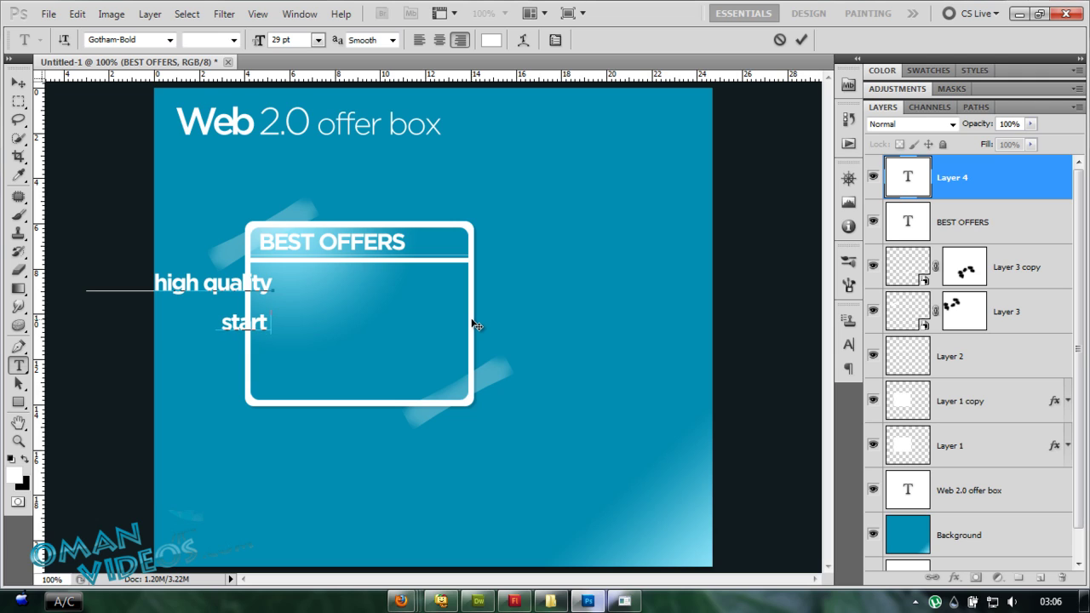
pyautogui.write(' learning photo')
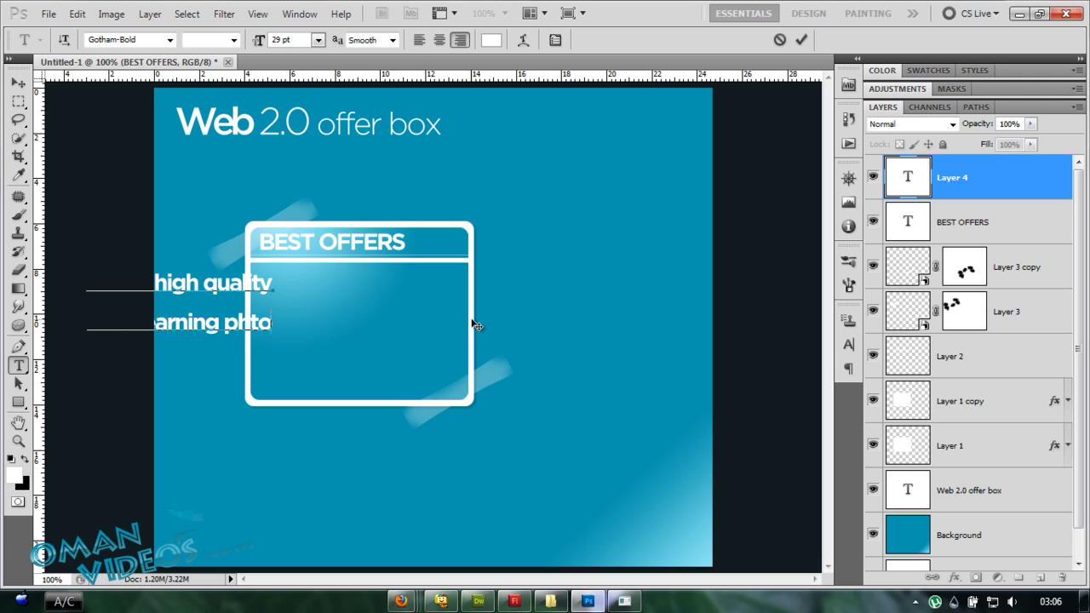
pyautogui.press('BackSpace')
pyautogui.press('BackSpace')
pyautogui.press('BackSpace')
pyautogui.press('BackSpace')
pyautogui.press('BackSpace')
pyautogui.press('BackSpace')
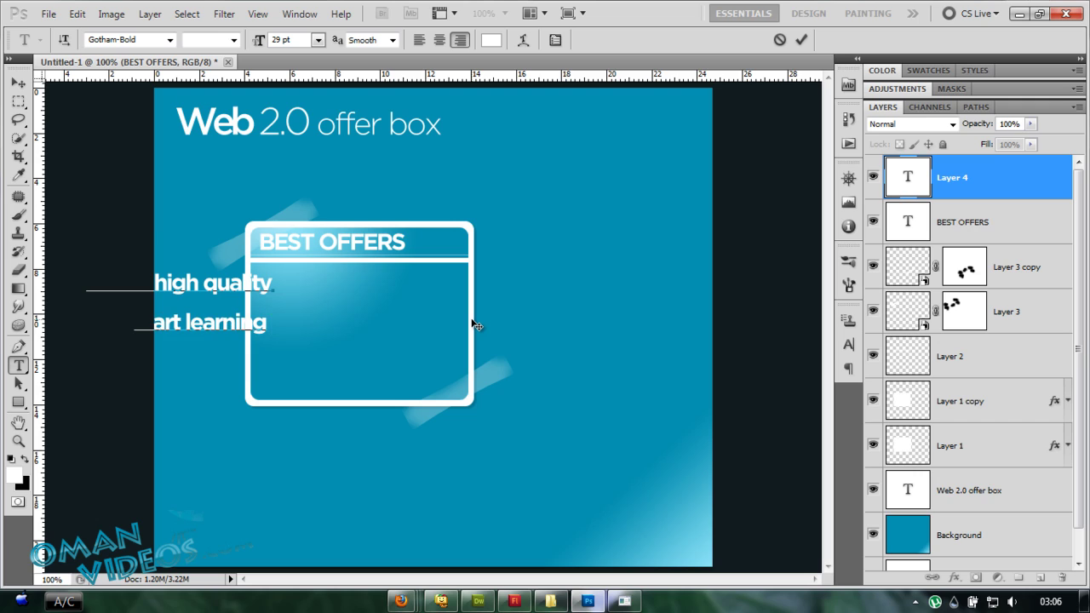
pyautogui.write('now!')
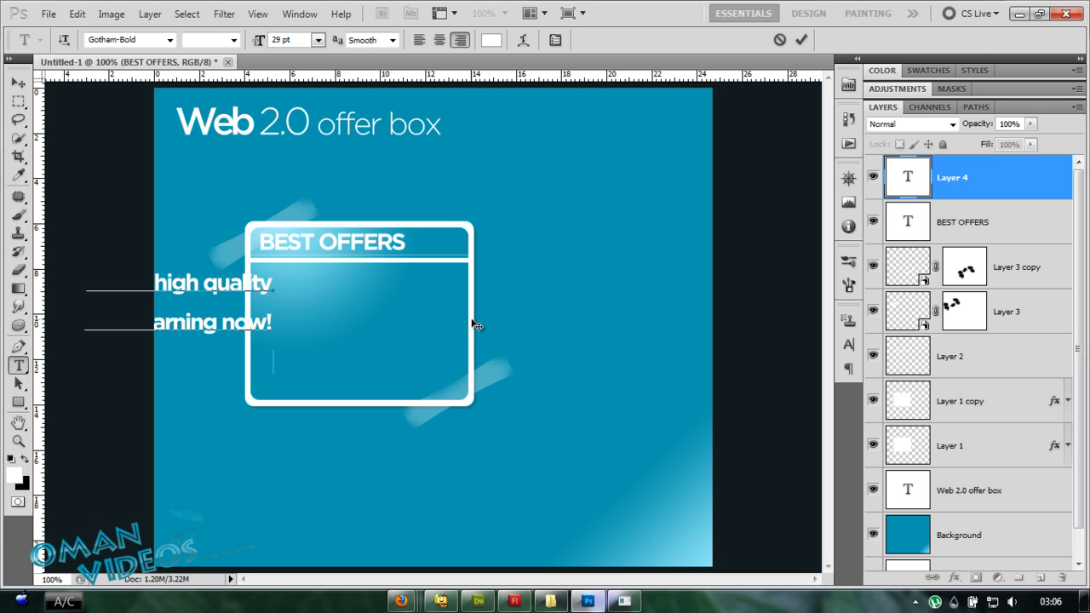
pyautogui.write('prices inc')
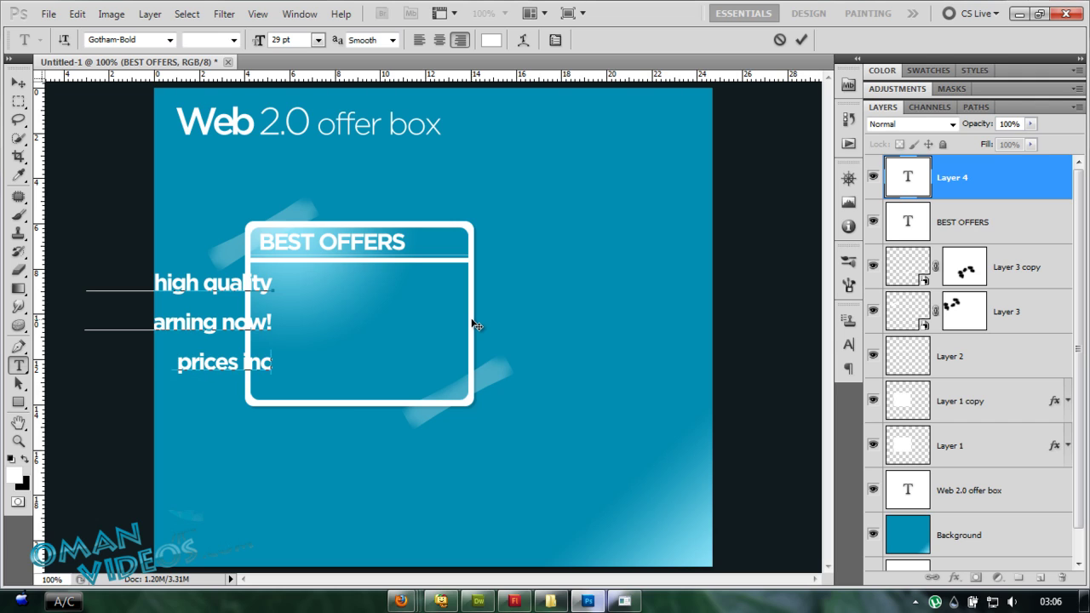
pyautogui.press('BackSpace')
pyautogui.write('side')
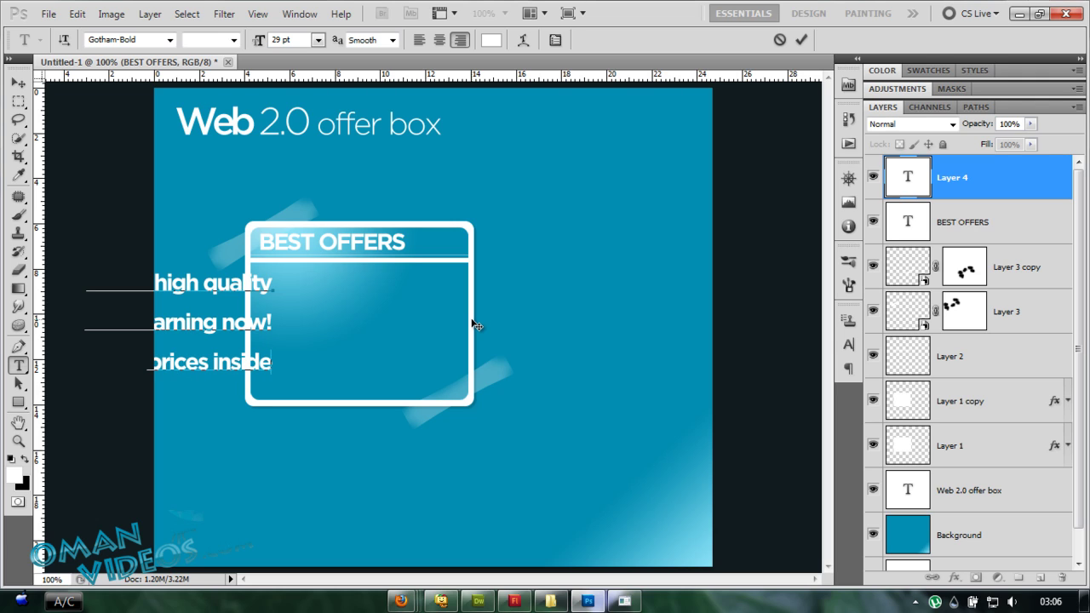
pyautogui.write('..')
pyautogui.hotkey('ctrl', 'Return')
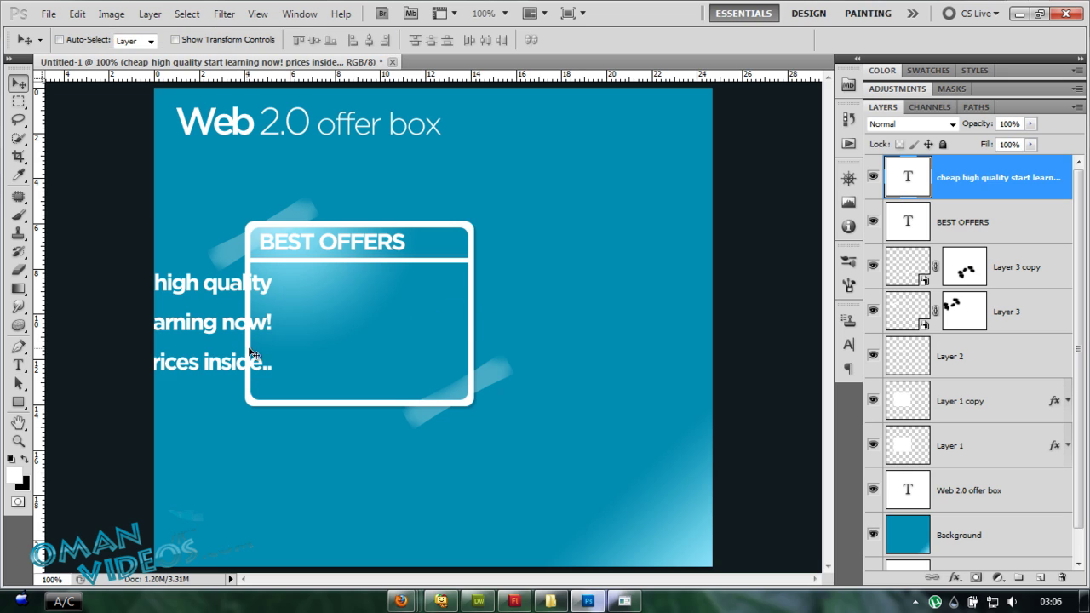
pyautogui.moveTo(213, 324); pyautogui.dragTo(400, 330)
# Step: Set the offer lines to Gotham-Light at 17 pt with adjusted line spacing
pyautogui.click(128, 39)
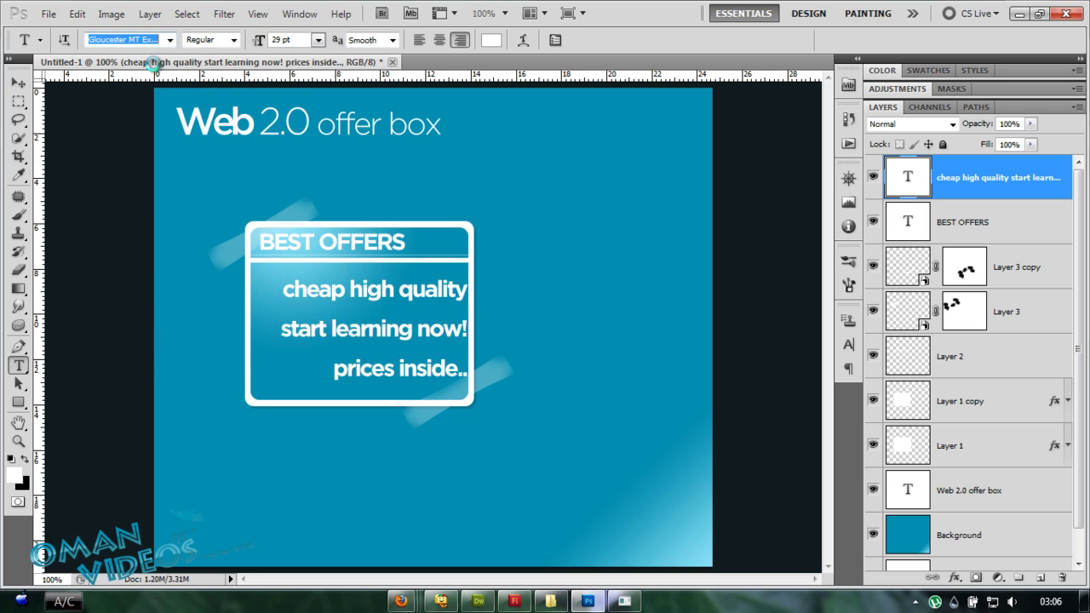
pyautogui.press('Down')
pyautogui.press('Down')
pyautogui.press('Down')
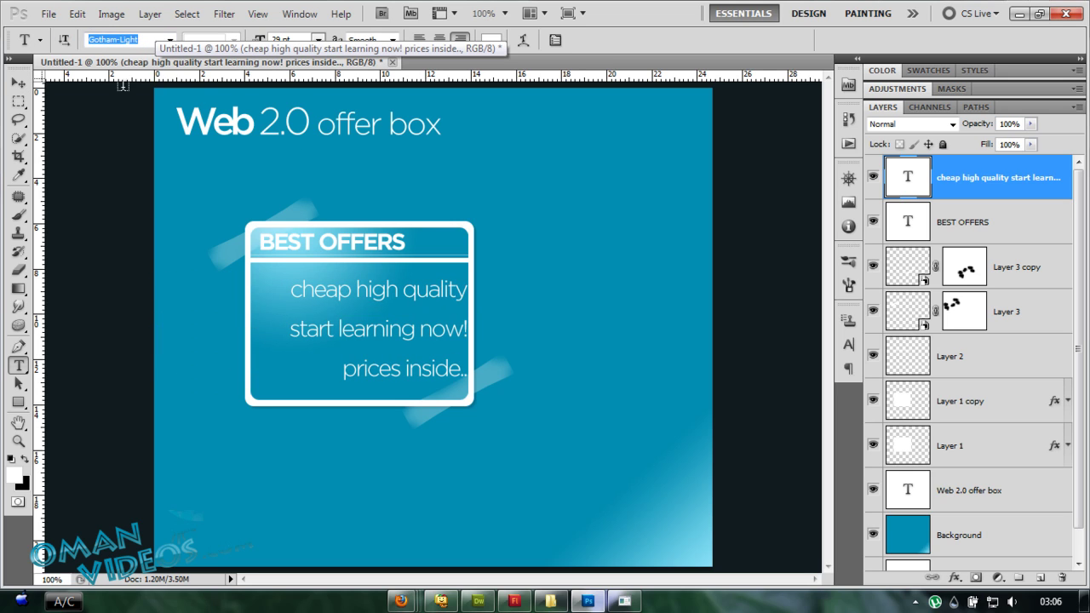
pyautogui.click(341, 294)
pyautogui.hotkey('ctrl', 'a')
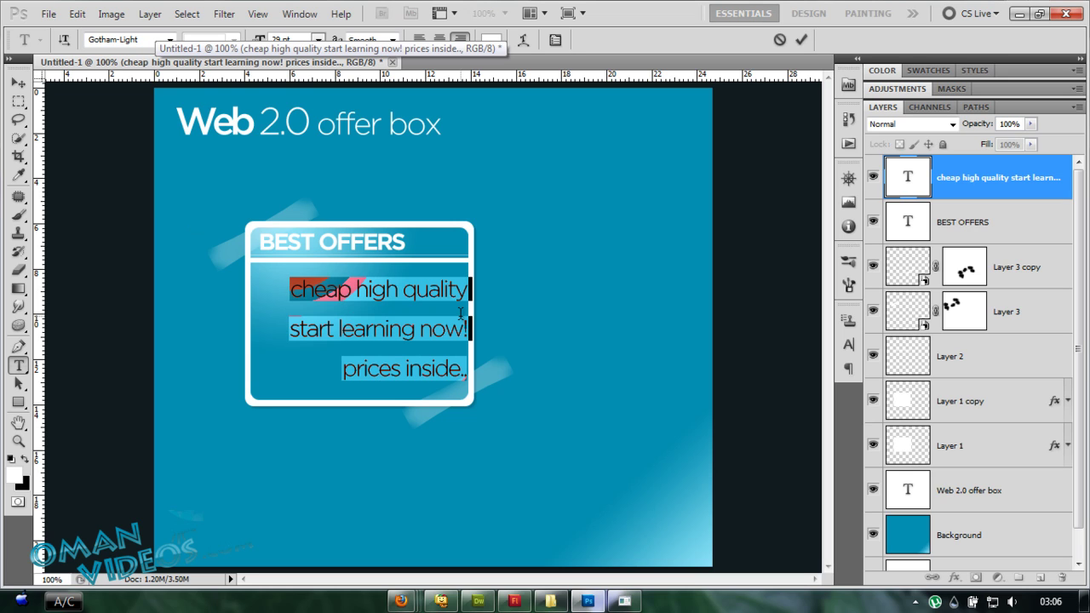
pyautogui.hotkey('ctrl', 'shift', ',')
pyautogui.hotkey('ctrl', 'shift', ',')
pyautogui.hotkey('ctrl', 'shift', ',')
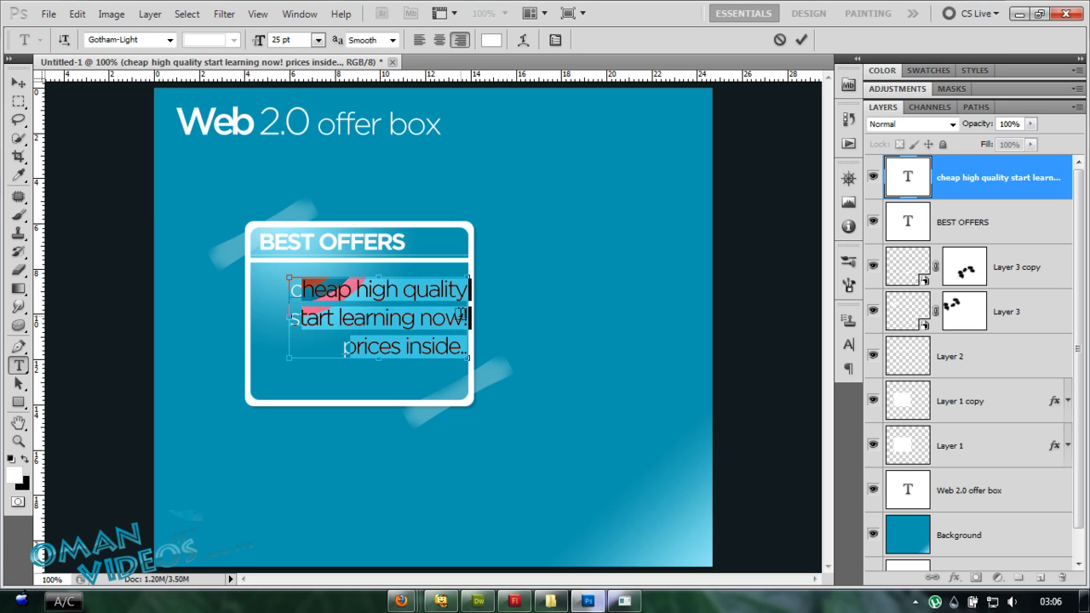
pyautogui.hotkey('alt', 'Up')
pyautogui.hotkey('alt', 'Up')
pyautogui.hotkey('alt', 'Up')
pyautogui.hotkey('alt', 'Up')
pyautogui.hotkey('alt', 'Up')
pyautogui.hotkey('alt', 'Up')
pyautogui.hotkey('alt', 'Up')
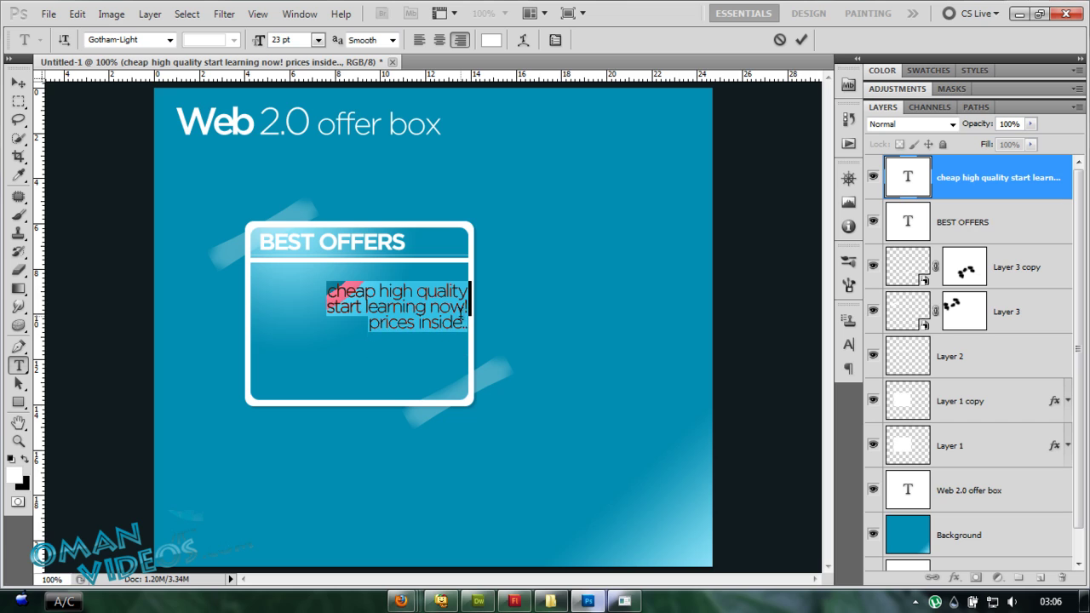
pyautogui.hotkey('ctrl', 'shift', ',')
pyautogui.hotkey('ctrl', 'shift', ',')
pyautogui.hotkey('ctrl', 'shift', ',')
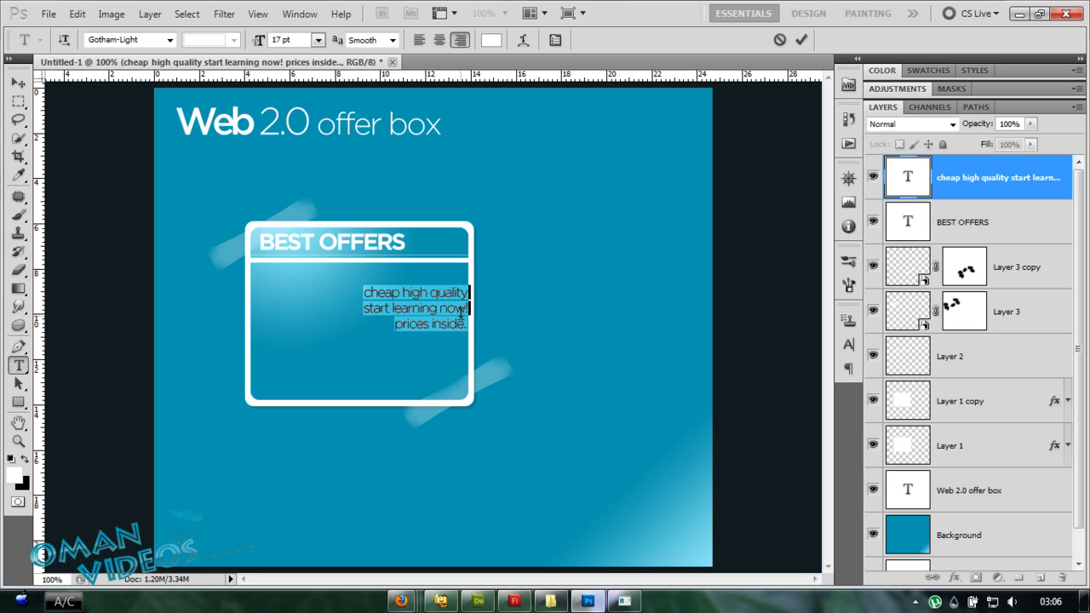
pyautogui.hotkey('alt', 'Down')
pyautogui.hotkey('alt', 'Down')
pyautogui.hotkey('ctrl', 'Return')
# Step: Move the offer text block down to the box's lower right
pyautogui.press('v')
pyautogui.moveTo(398, 327); pyautogui.dragTo(391, 372)
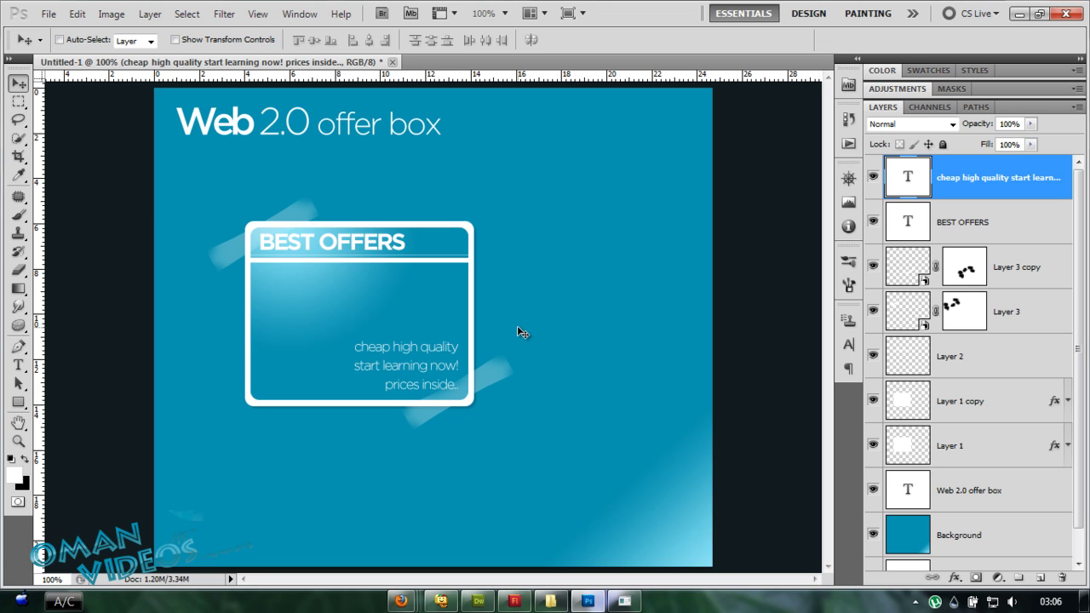
pyautogui.press('t')
pyautogui.click(414, 351)
pyautogui.hotkey('ctrl', 'a')
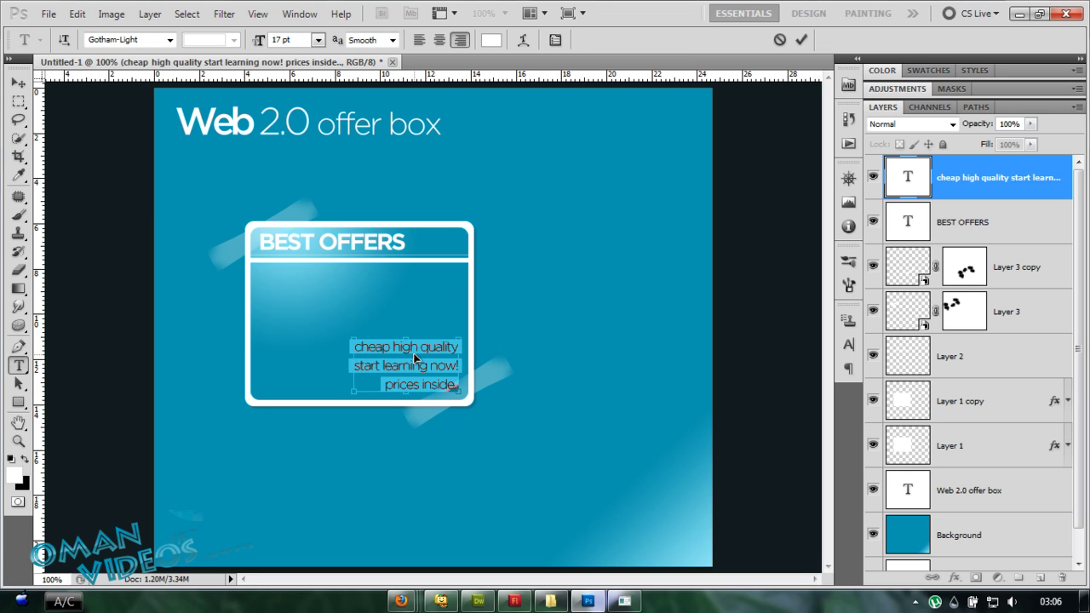
pyautogui.hotkey('ctrl', 'Return')
pyautogui.press('v')
# Step: Make the 'prices inside..' line bolder in Gotham-Medium with tighter letter spacing
pyautogui.press('t')
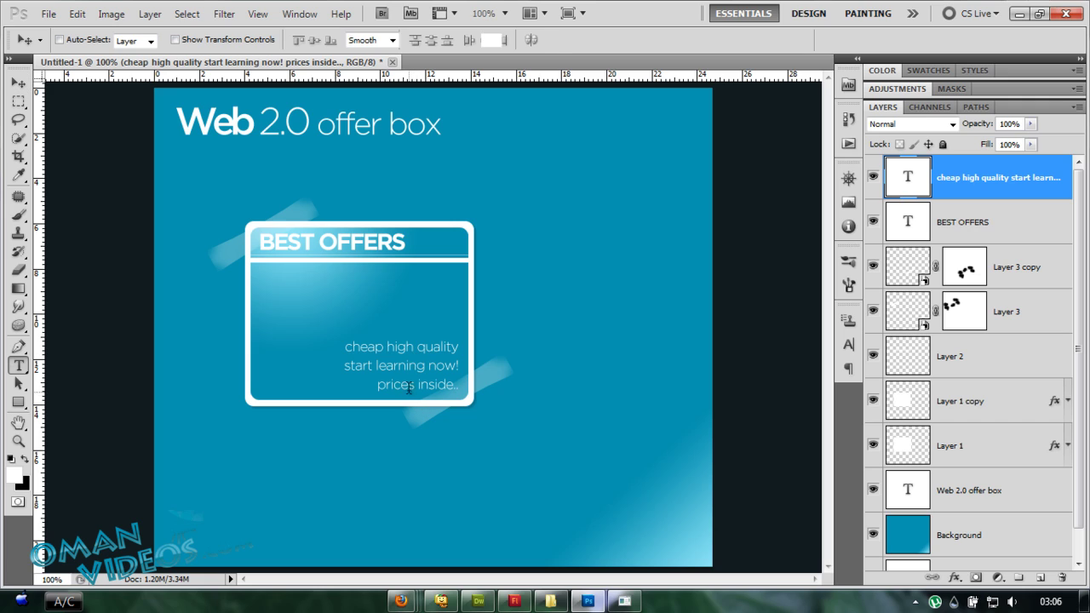
pyautogui.click(407, 385)
pyautogui.tripleClick(406, 385)
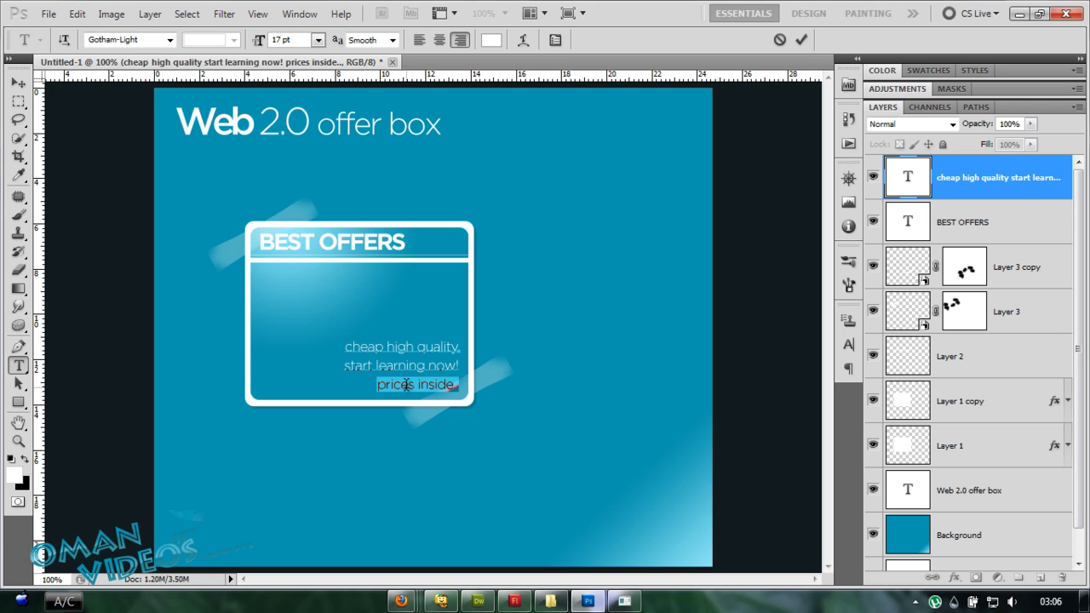
pyautogui.hotkey('alt', 'Left')
pyautogui.hotkey('alt', 'Left')
pyautogui.hotkey('alt', 'Left')
pyautogui.click(133, 40)
pyautogui.press('Down')
pyautogui.click(18, 83)
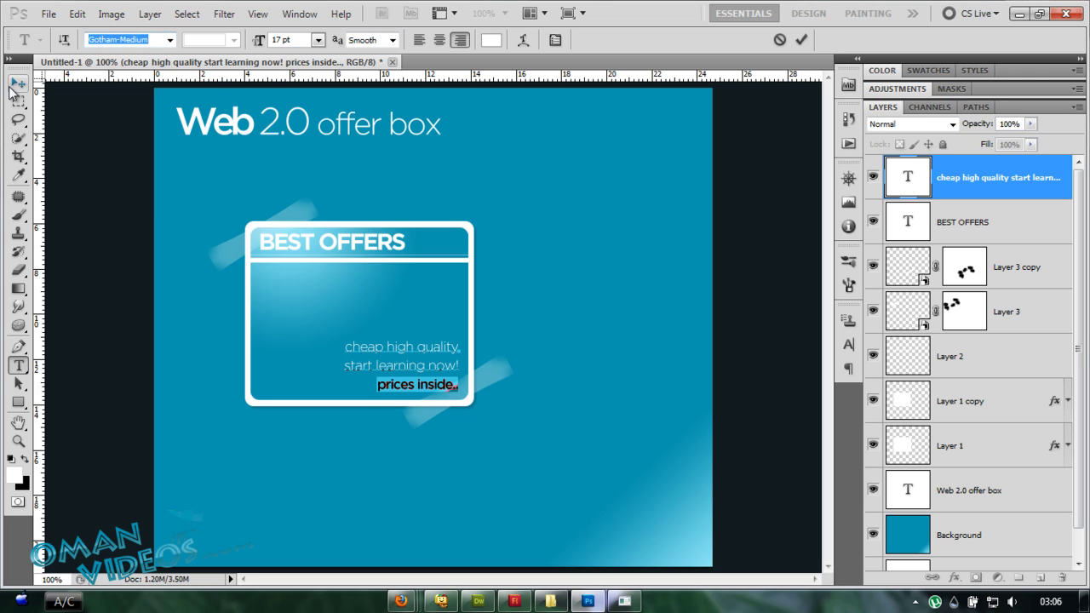
# Step: Load the box's inner shape as a selection, make Layer 2 active, then deselect
pyautogui.click(1038, 206)
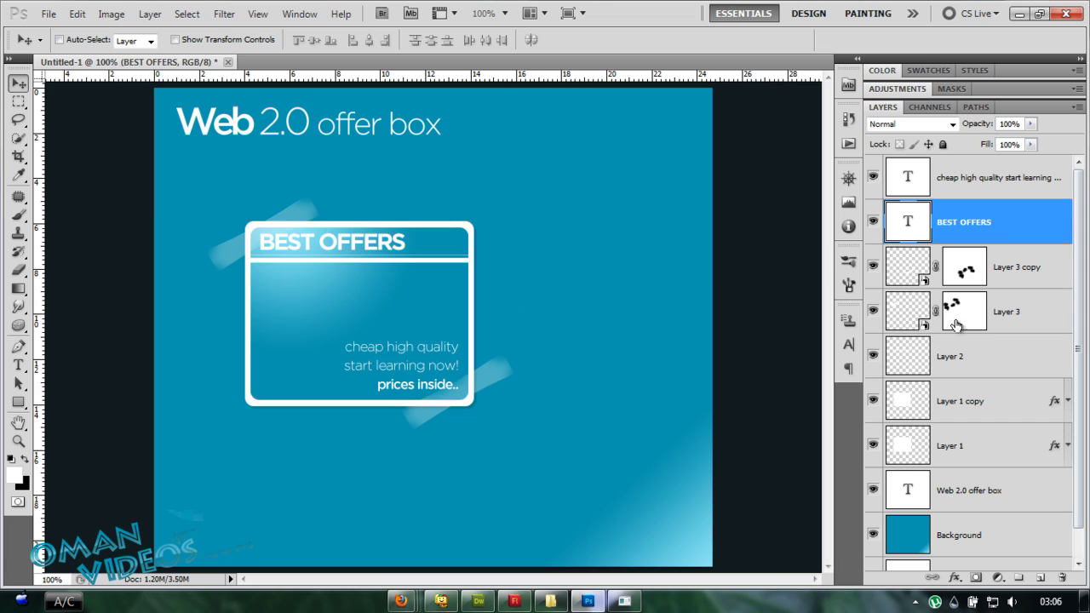
pyautogui.keyDown('ctrl'); pyautogui.click(910, 405); pyautogui.keyUp('ctrl')
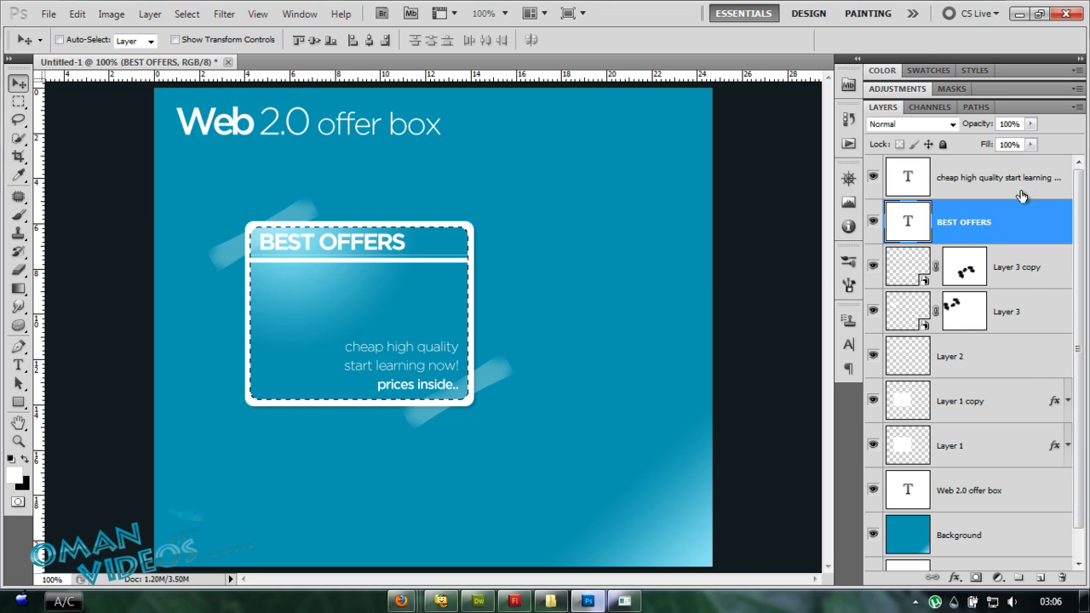
pyautogui.click(980, 356)
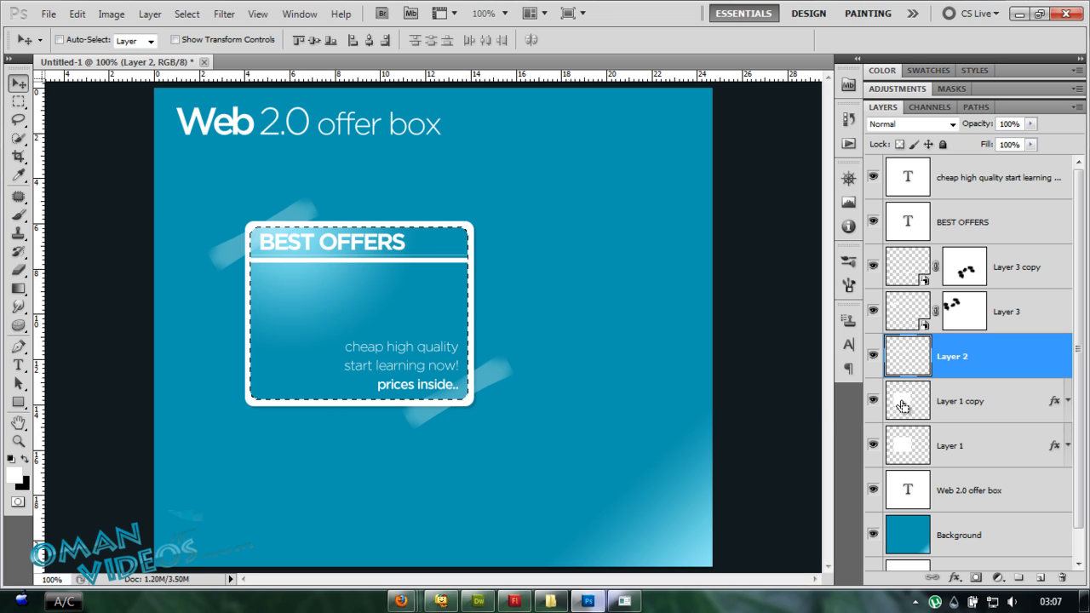
pyautogui.hotkey('ctrl', 'd')
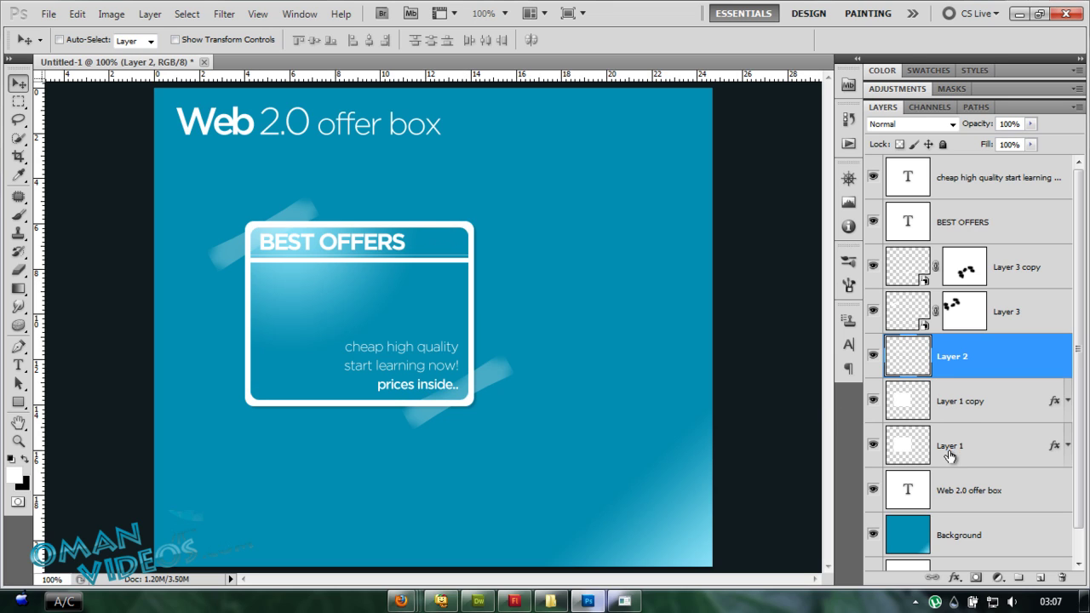
# Step: Rename Layer 1 to 'outer frame' and Layer 1 copy to 'in bg'
pyautogui.doubleClick(952, 446)
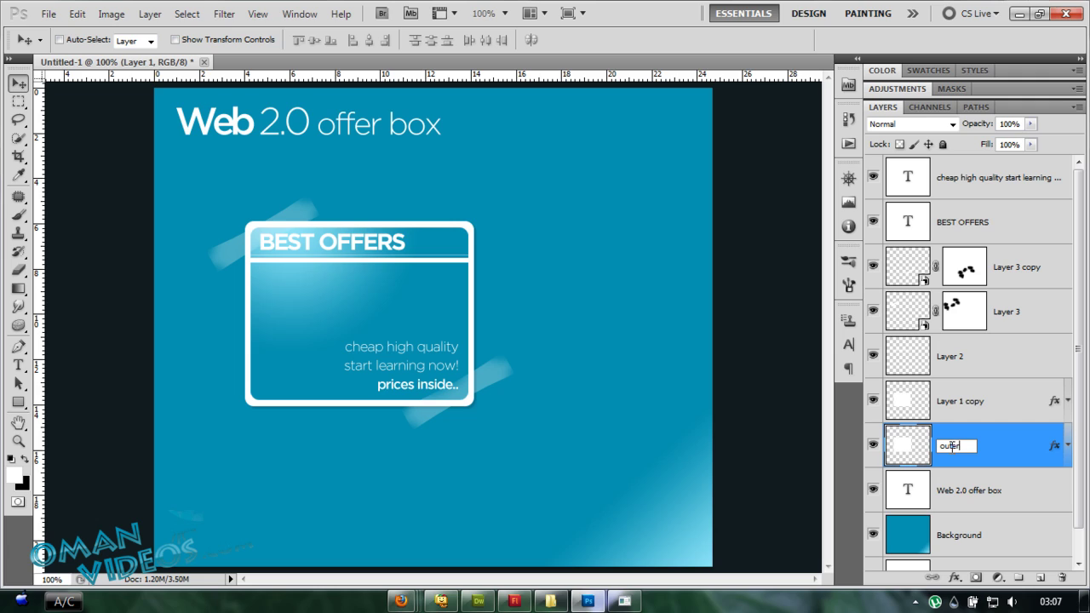
pyautogui.write('outer frame')
pyautogui.press('Return')
pyautogui.doubleClick(958, 404)
pyautogui.write('in bg')
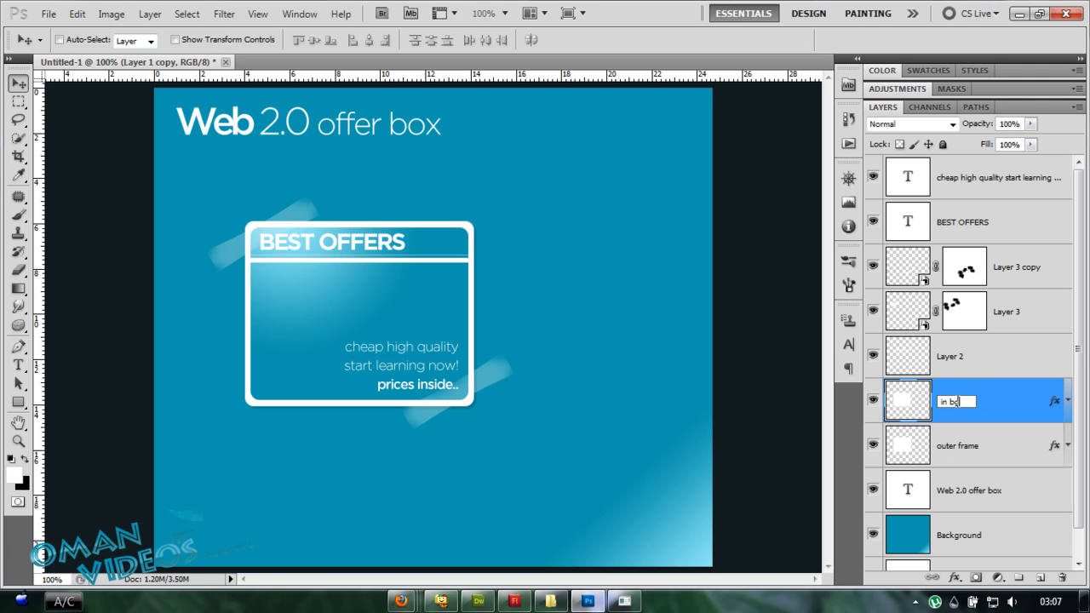
pyautogui.click(950, 362)
pyautogui.click(874, 358)
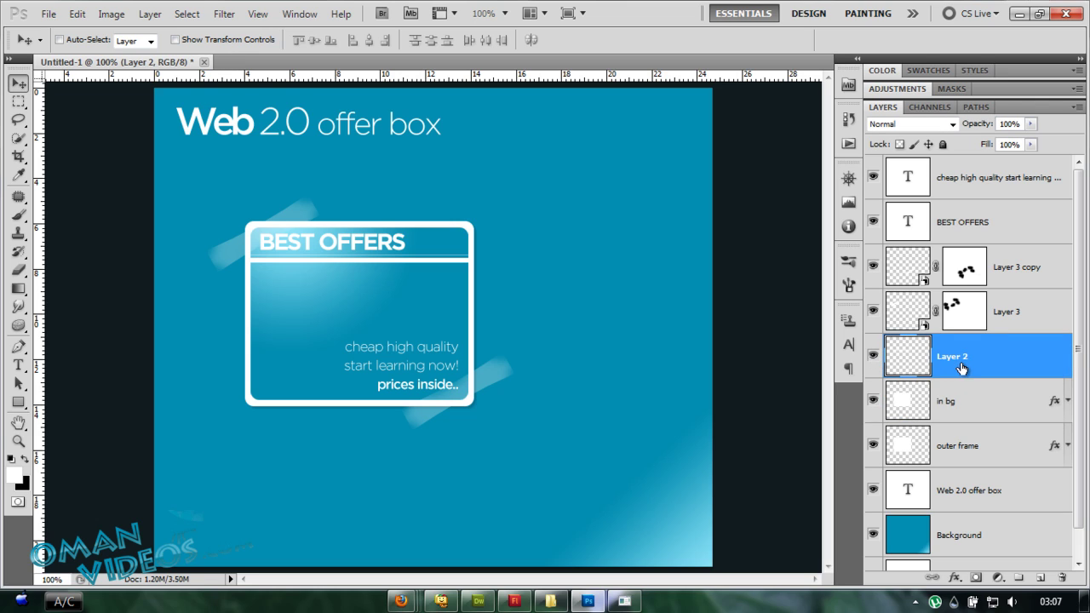
# Step: Rename Layer 2, Layer 3 and Layer 3 copy to 'top frame', 'top sticker', 'bottom sticker'
pyautogui.doubleClick(954, 358)
pyautogui.write('top frame')
pyautogui.doubleClick(1009, 312)
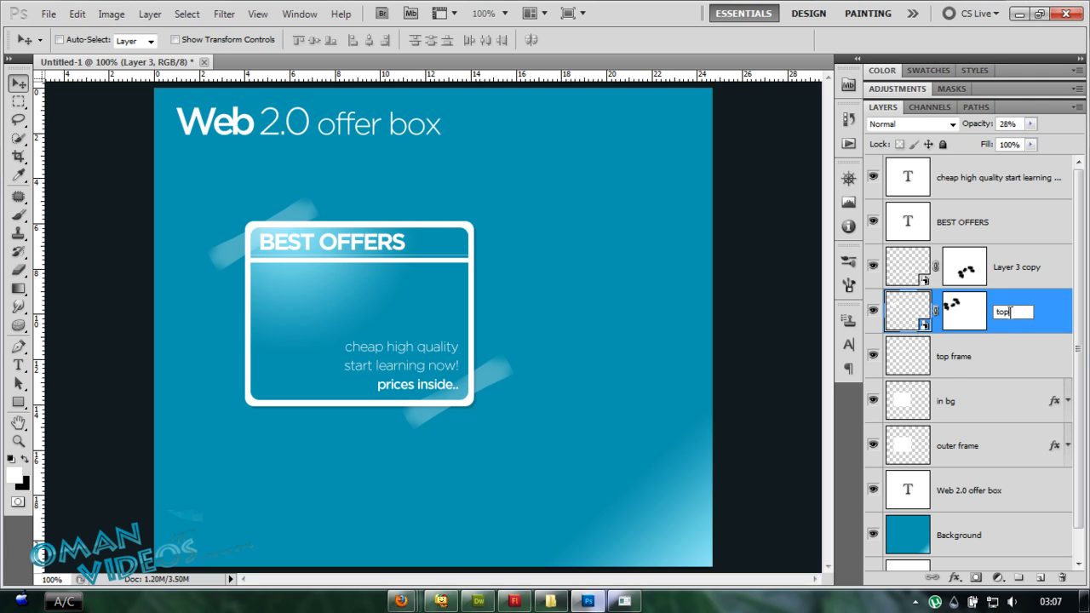
pyautogui.write('top sticker')
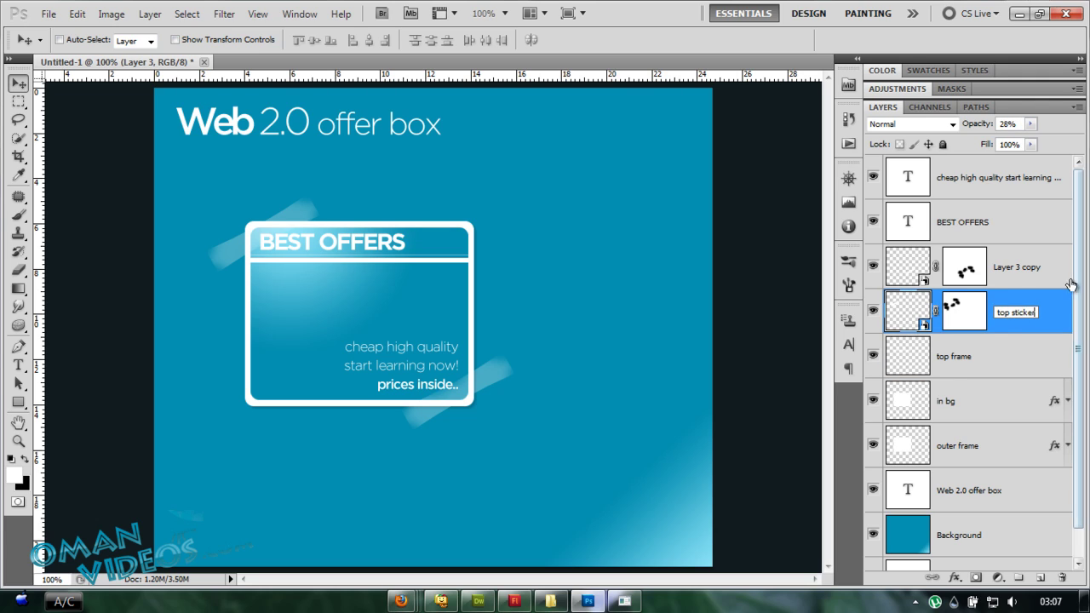
pyautogui.doubleClick(1019, 267)
pyautogui.write('botto')
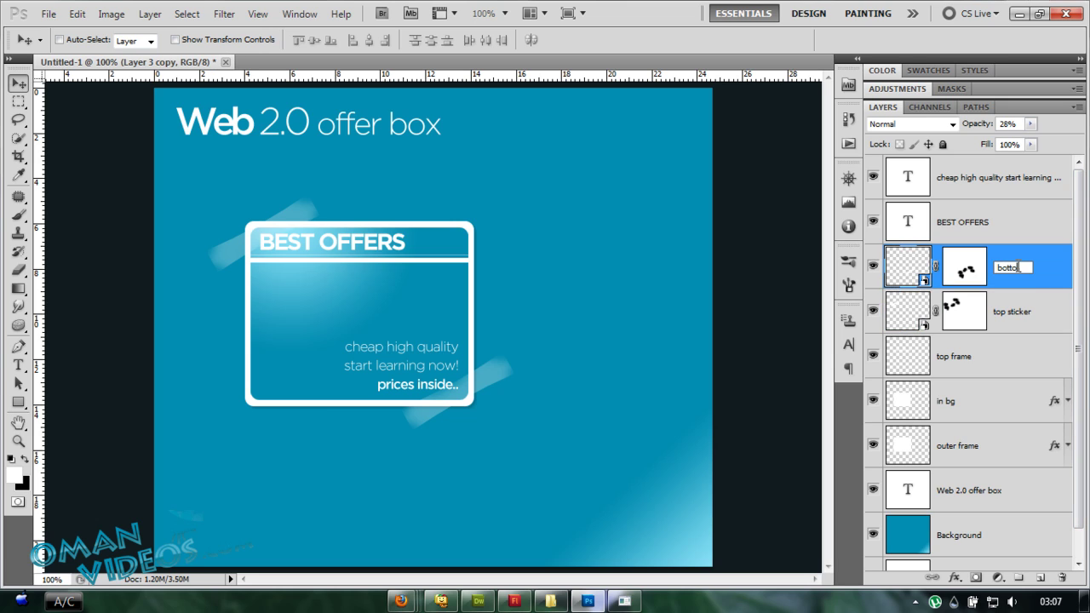
pyautogui.write('m sticker')
pyautogui.press('Return')
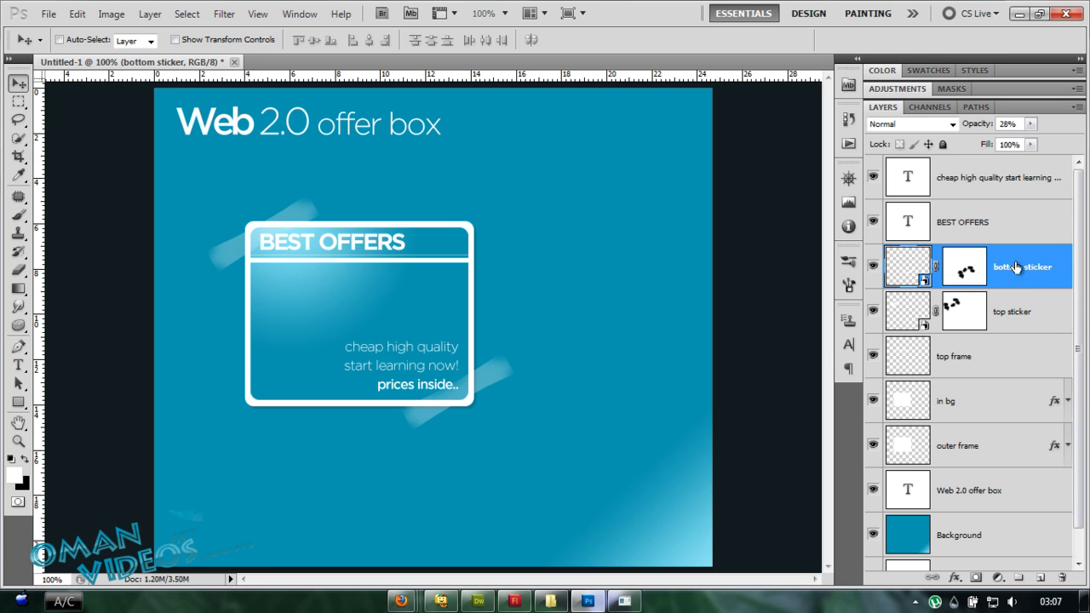
pyautogui.click(973, 397)
pyautogui.click(988, 484)
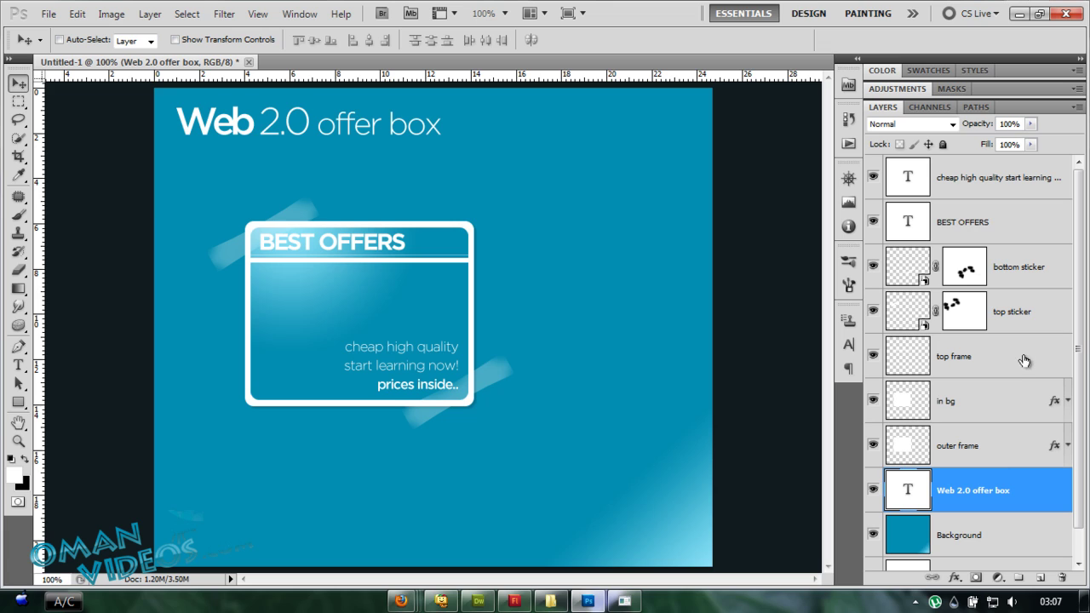
# Step: Load the in bg shape as a selection and add a new empty layer above it
pyautogui.keyDown('ctrl'); pyautogui.click(905, 412); pyautogui.keyUp('ctrl')
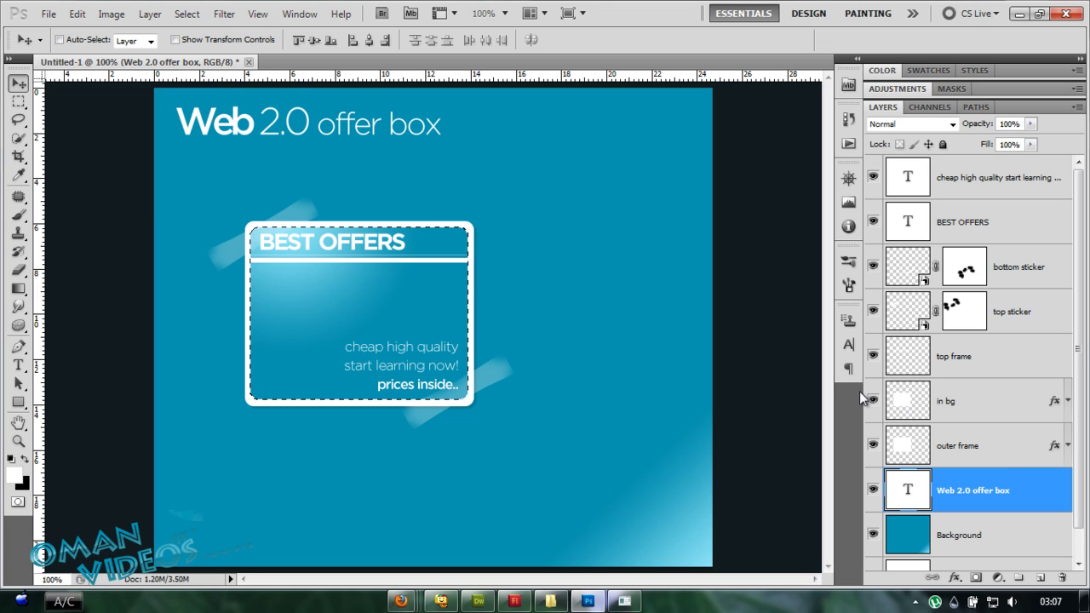
pyautogui.click(1028, 419)
pyautogui.click(1040, 577)
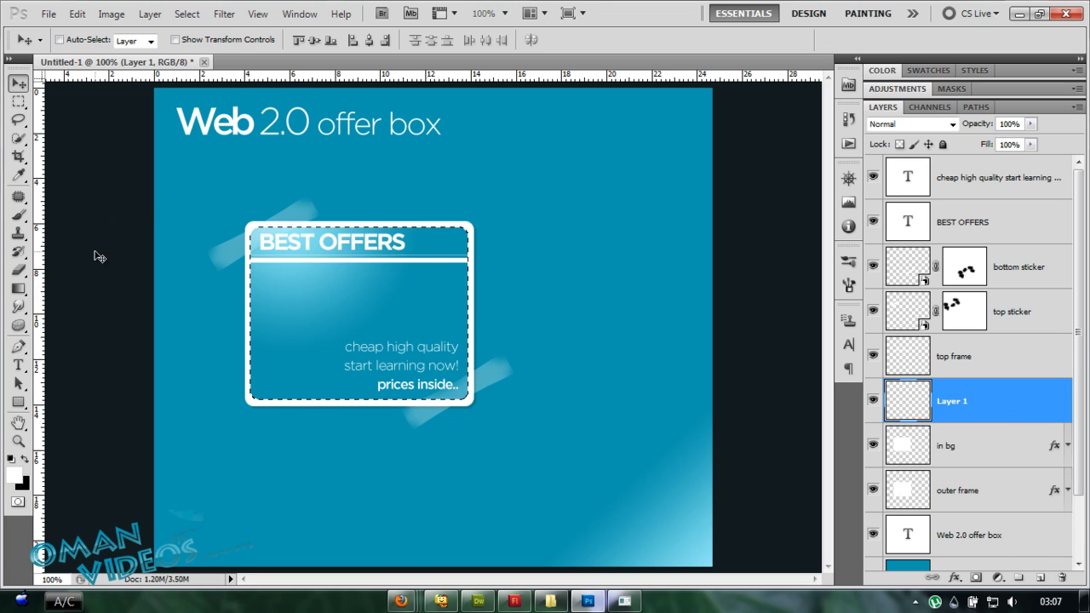
# Step: Draw a closed Pen path with a curved diagonal edge across the box
pyautogui.press('p')
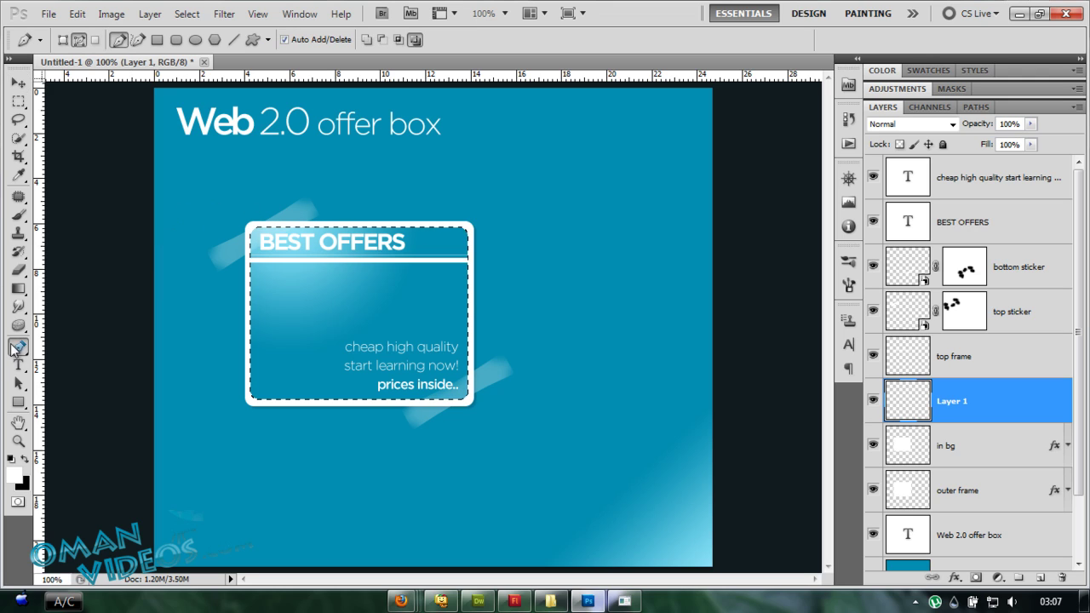
pyautogui.moveTo(235, 202); pyautogui.dragTo(274, 267)
pyautogui.moveTo(523, 361); pyautogui.dragTo(631, 321)
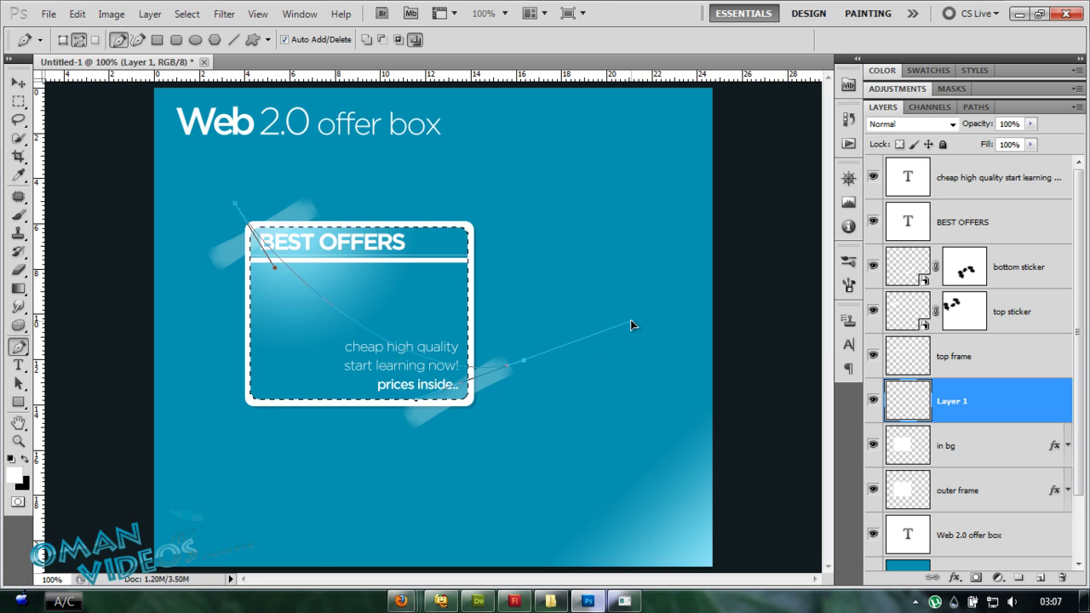
pyautogui.click(523, 361)
pyautogui.click(478, 458)
pyautogui.click(210, 425)
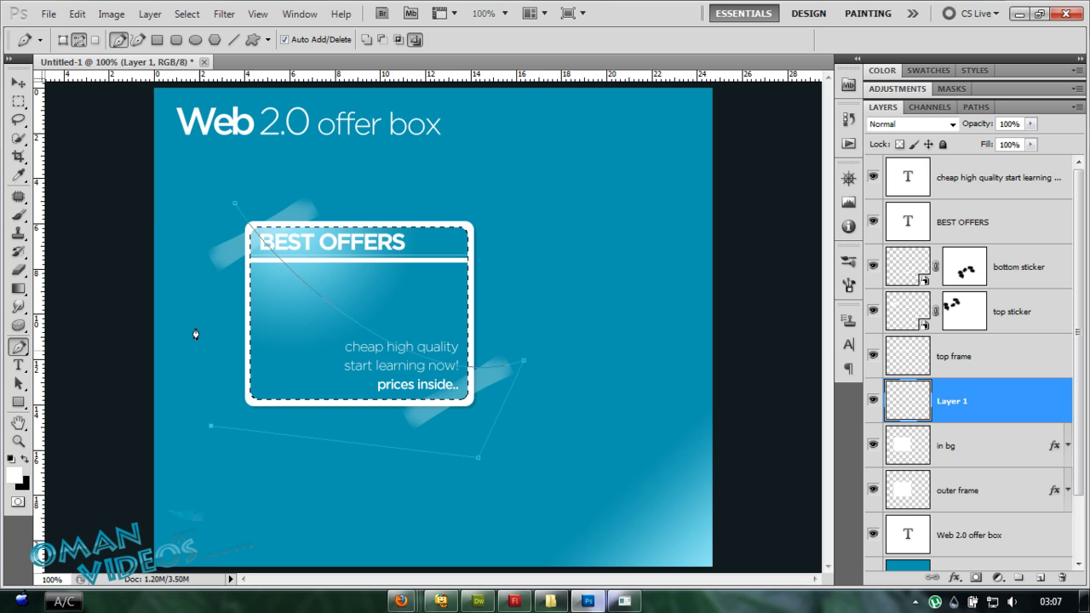
pyautogui.click(181, 212)
pyautogui.click(235, 203)
# Step: Turn the path into a selection using Subtract from Selection
pyautogui.rightClick(288, 310)
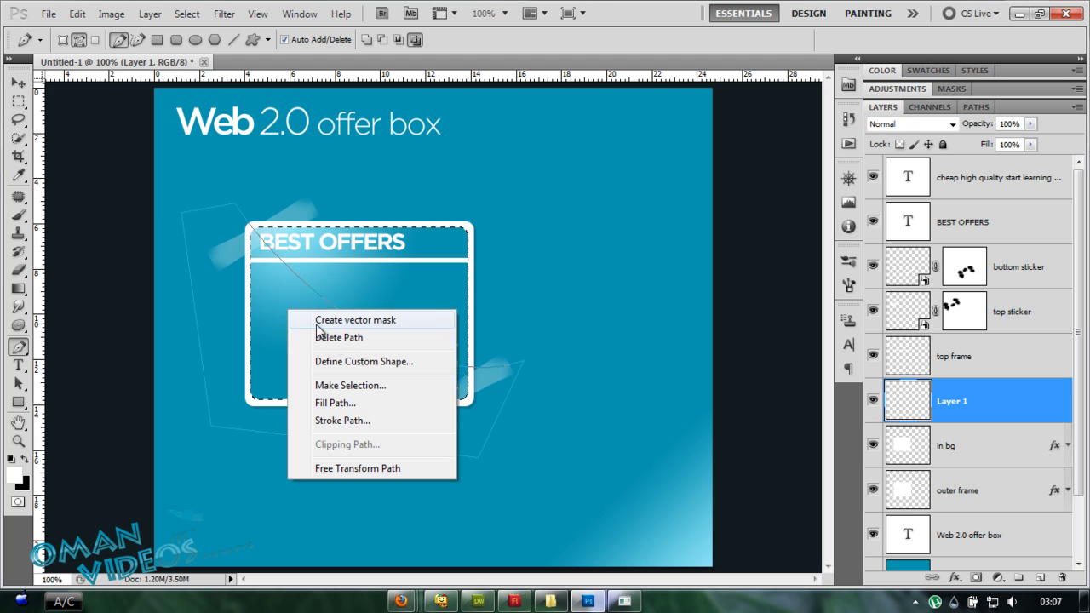
pyautogui.click(386, 386)
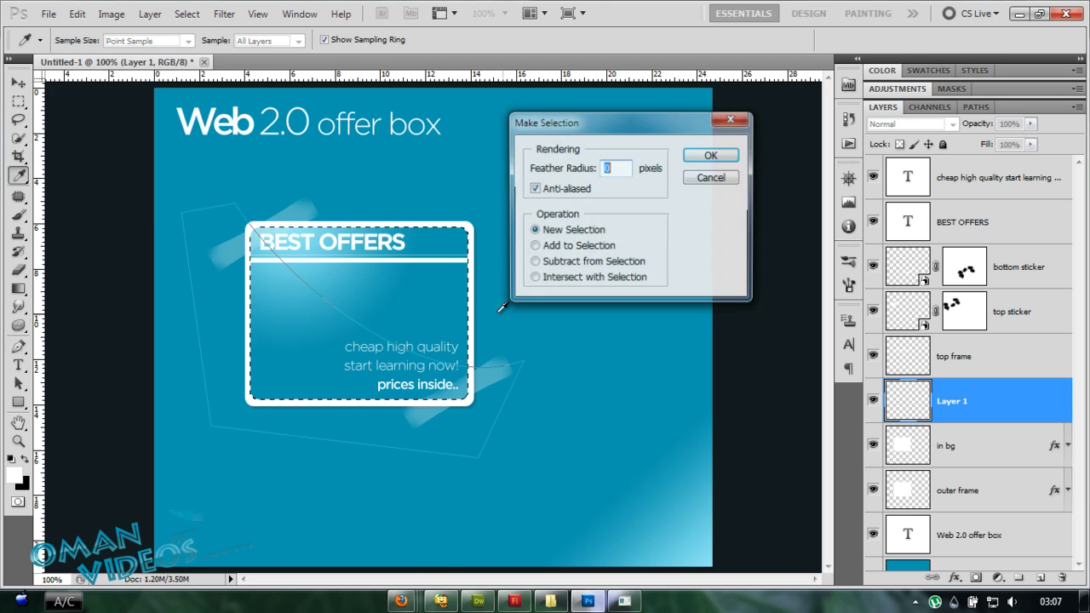
pyautogui.click(566, 262)
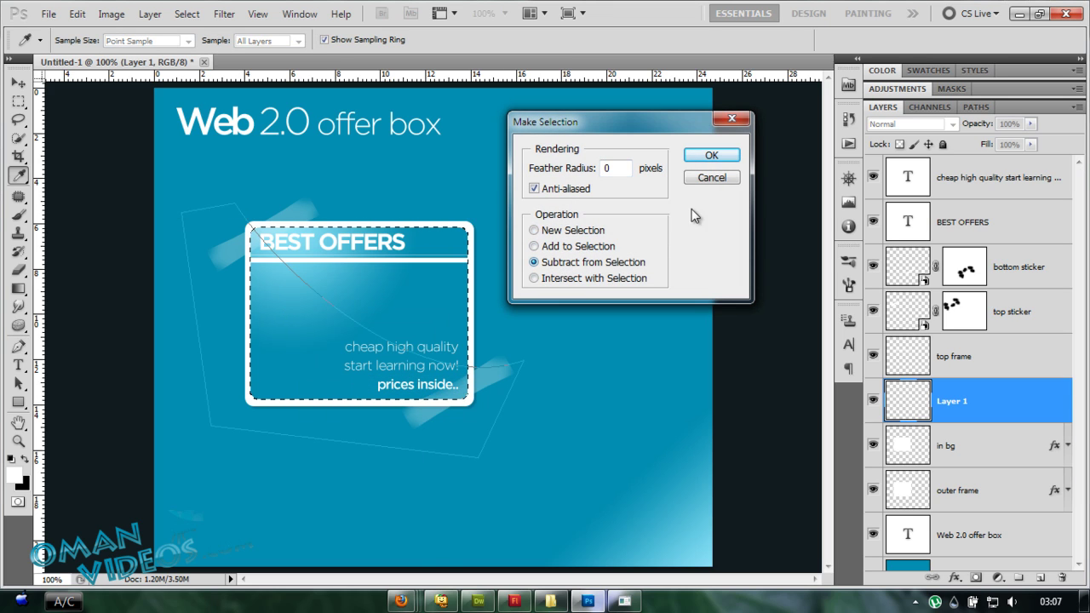
pyautogui.click(711, 155)
# Step: Choose the Foreground to Transparent gradient and rename Layer 1 to 'inner shine'
pyautogui.click(18, 288)
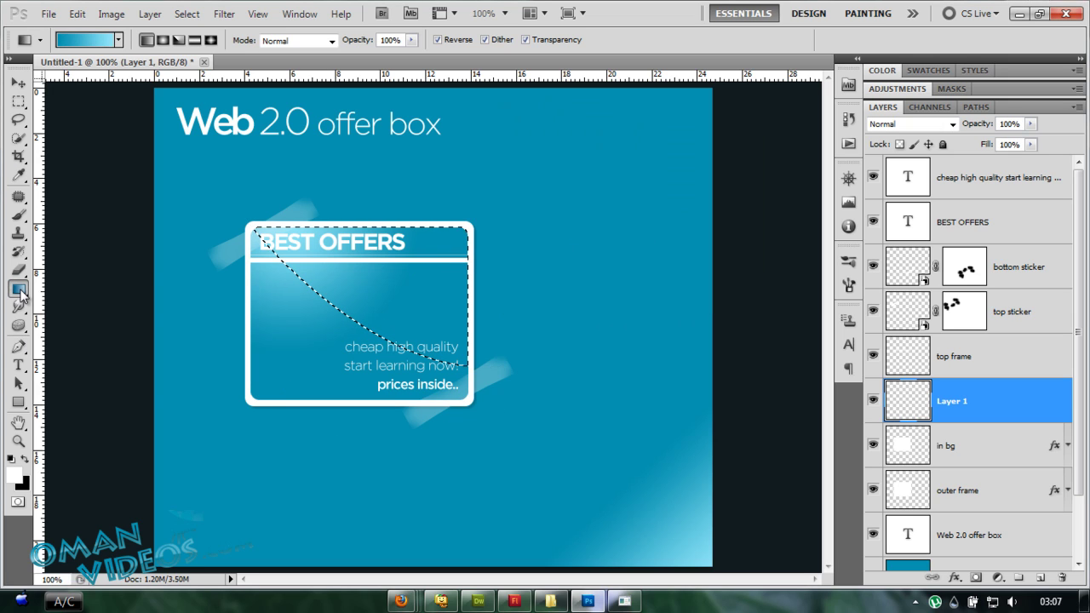
pyautogui.click(119, 41)
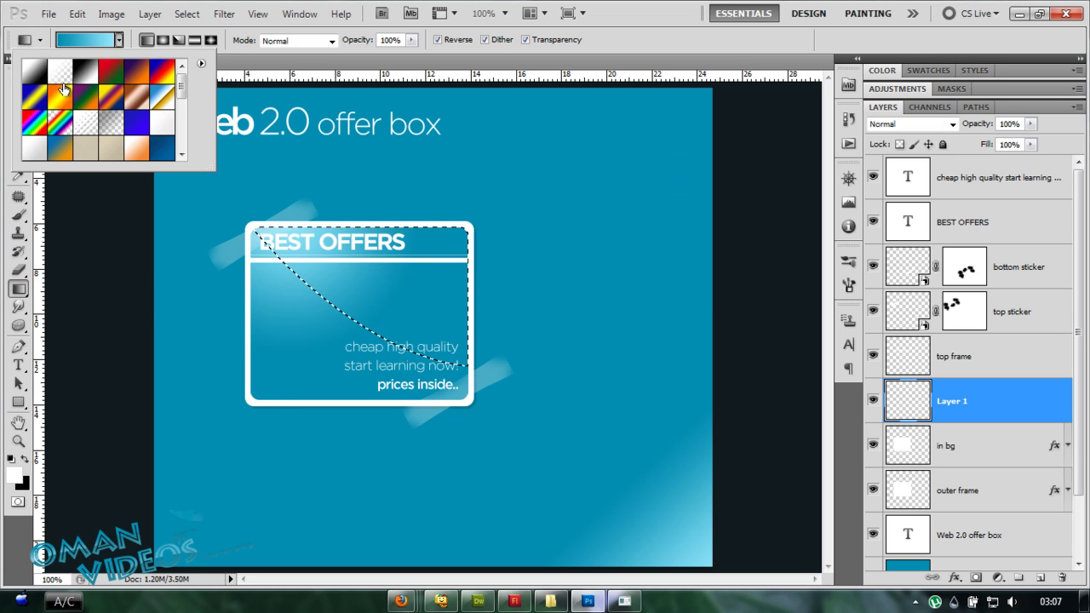
pyautogui.click(60, 72)
pyautogui.click(638, 41)
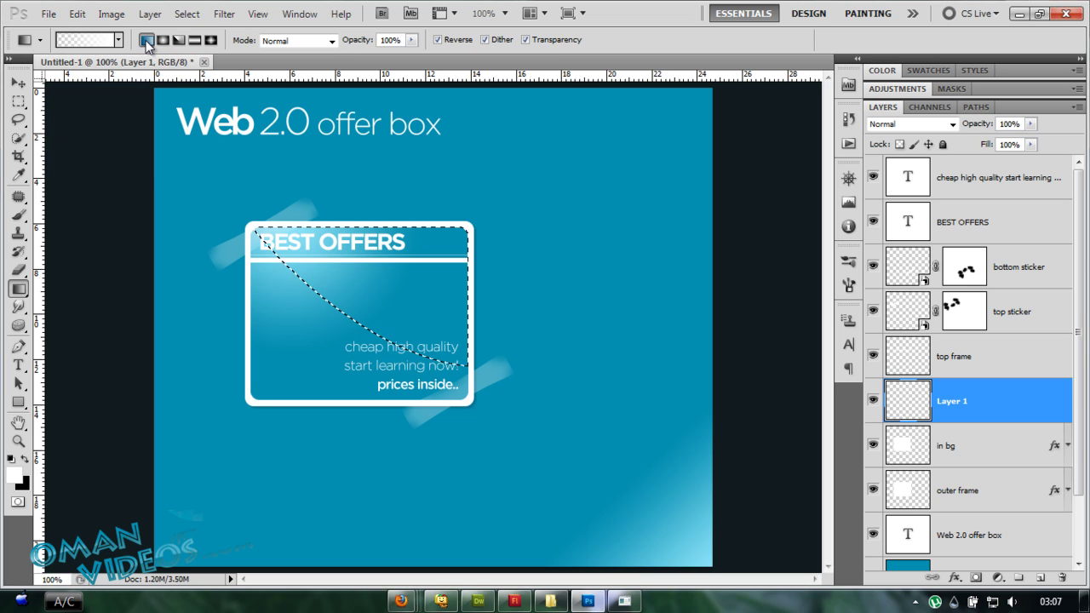
pyautogui.doubleClick(953, 402)
pyautogui.write('inner shine')
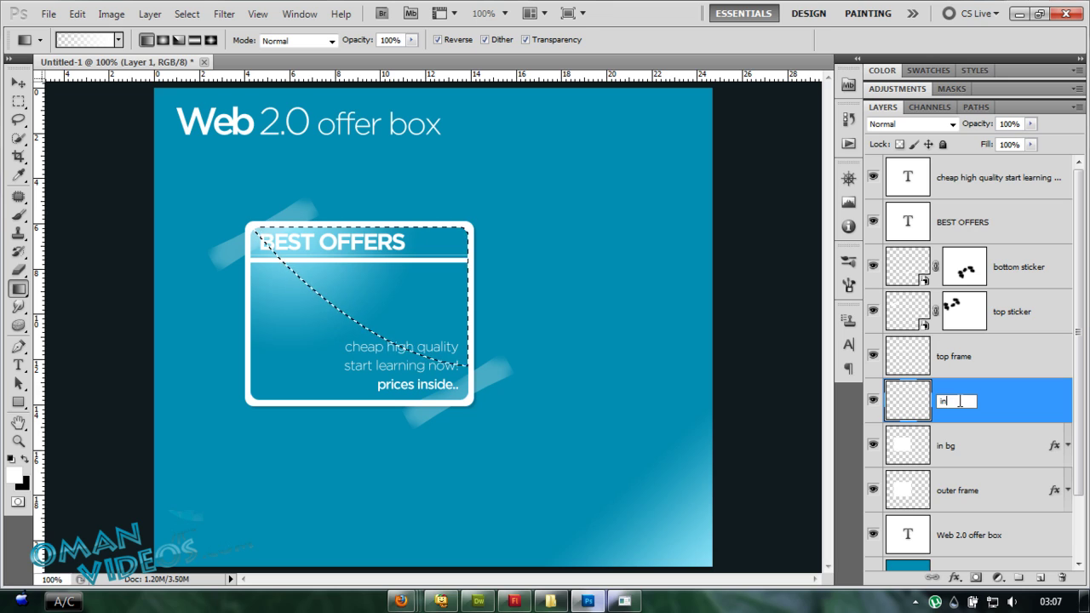
pyautogui.press('Return')
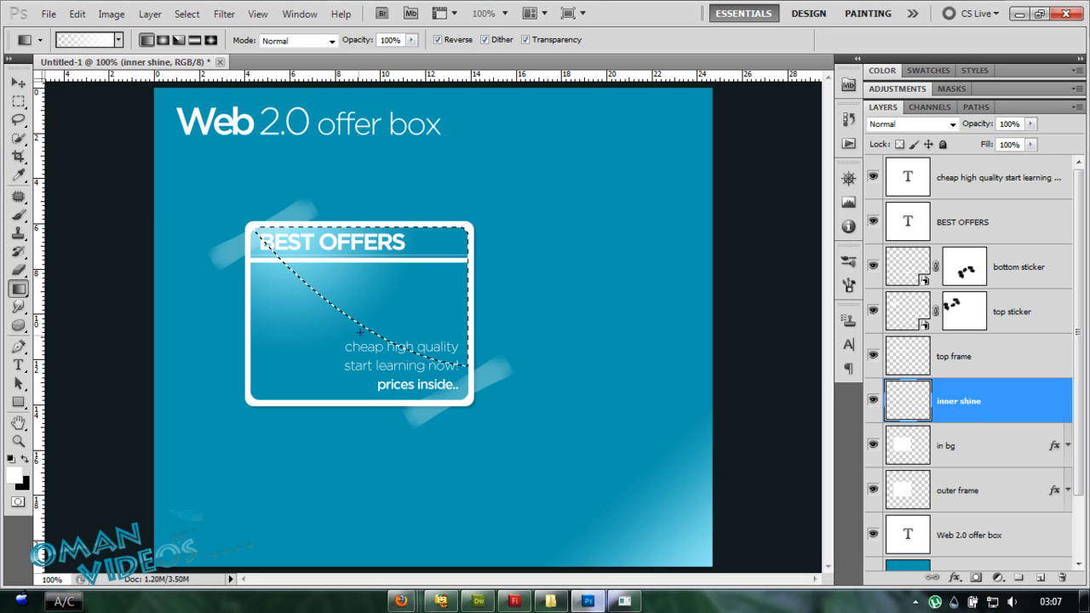
# Step: Drag a white shine gradient in the selection, deselect, and set Overlay at 20% opacity
pyautogui.moveTo(375, 334); pyautogui.dragTo(372, 277)
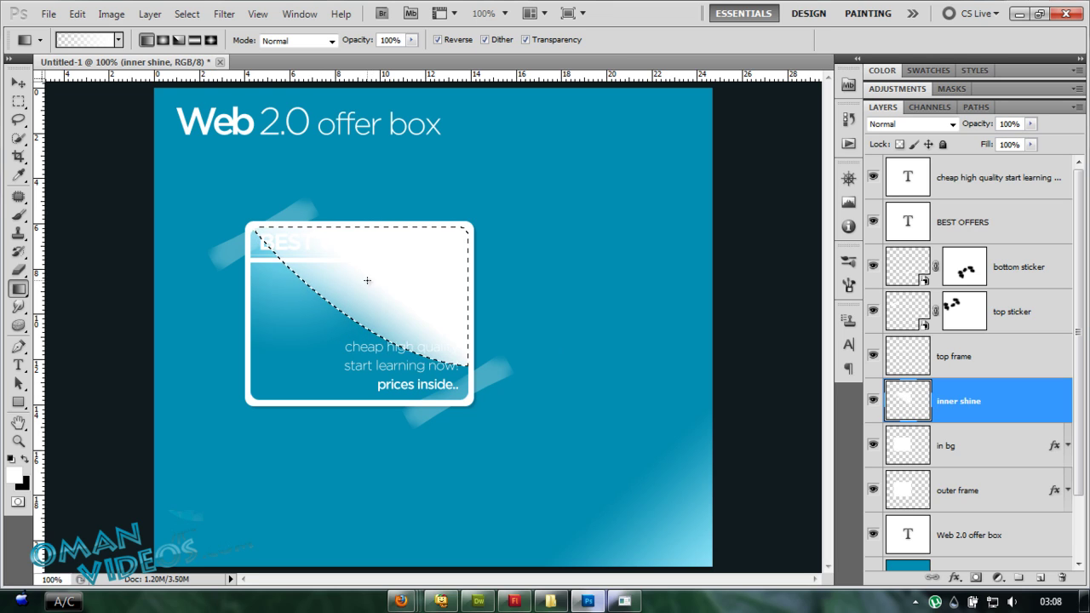
pyautogui.click(438, 39)
pyautogui.moveTo(272, 247); pyautogui.dragTo(371, 266)
pyautogui.hotkey('ctrl', 'd')
pyautogui.press('v')
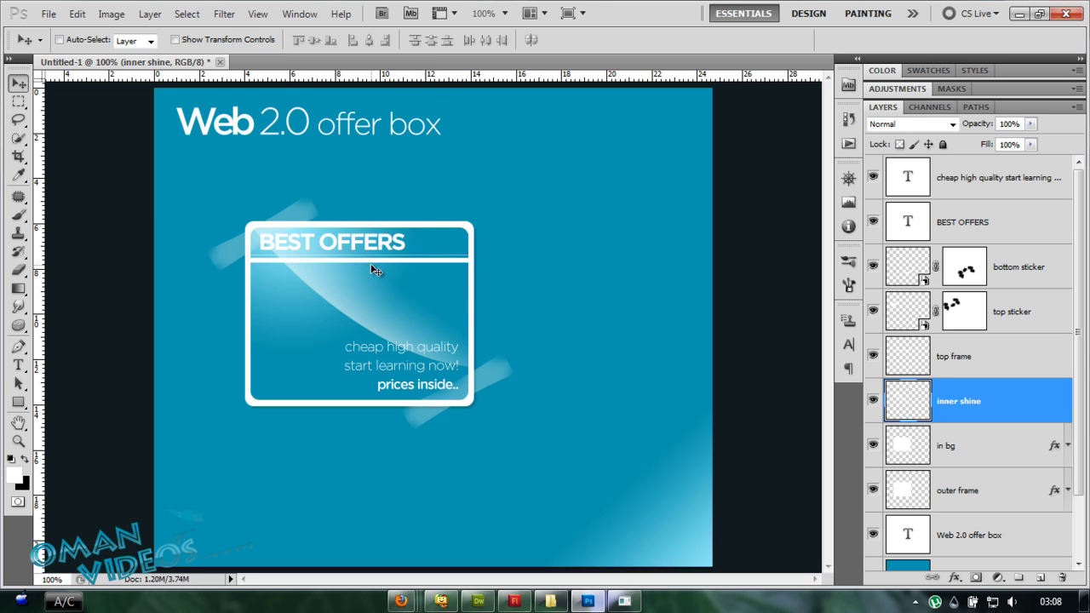
pyautogui.click(910, 124)
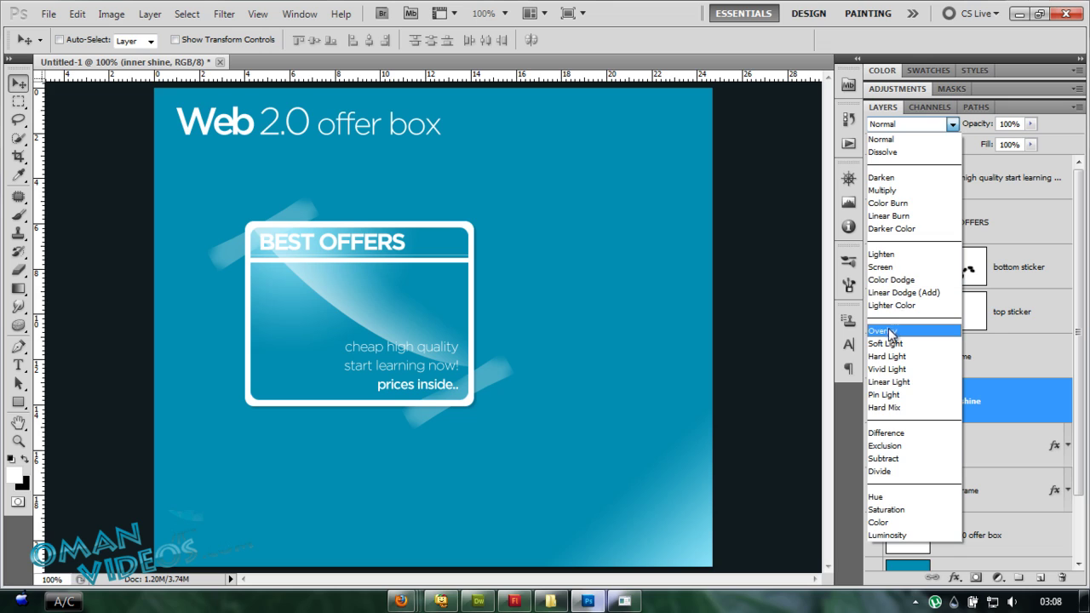
pyautogui.click(890, 332)
pyautogui.moveTo(977, 123); pyautogui.dragTo(913, 132)
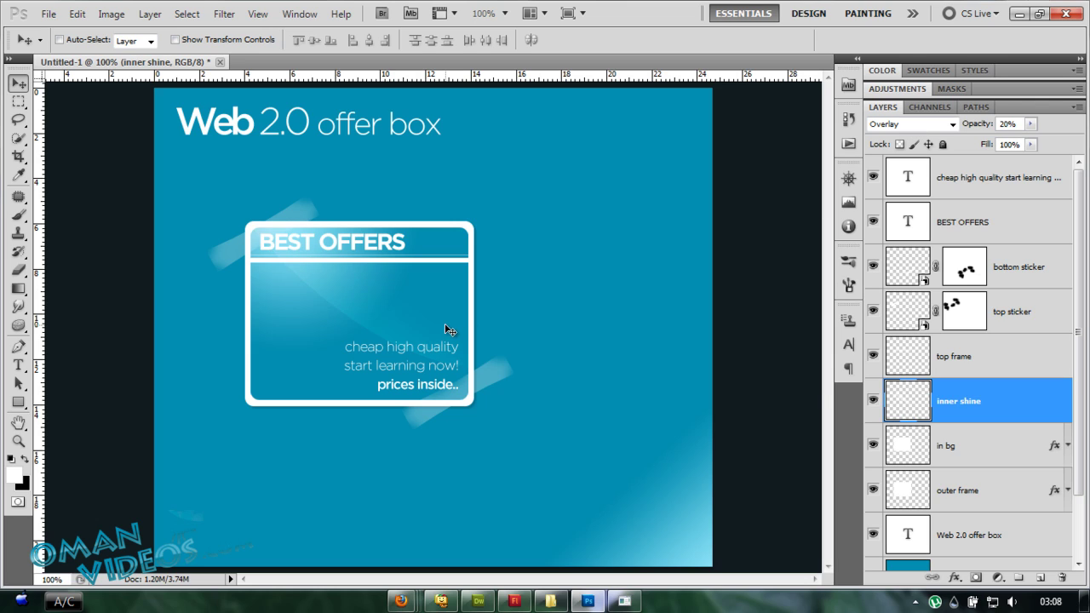
# Step: Group all box layers into Group 1, move it upper left, and scale to 78.39%
pyautogui.click(977, 503)
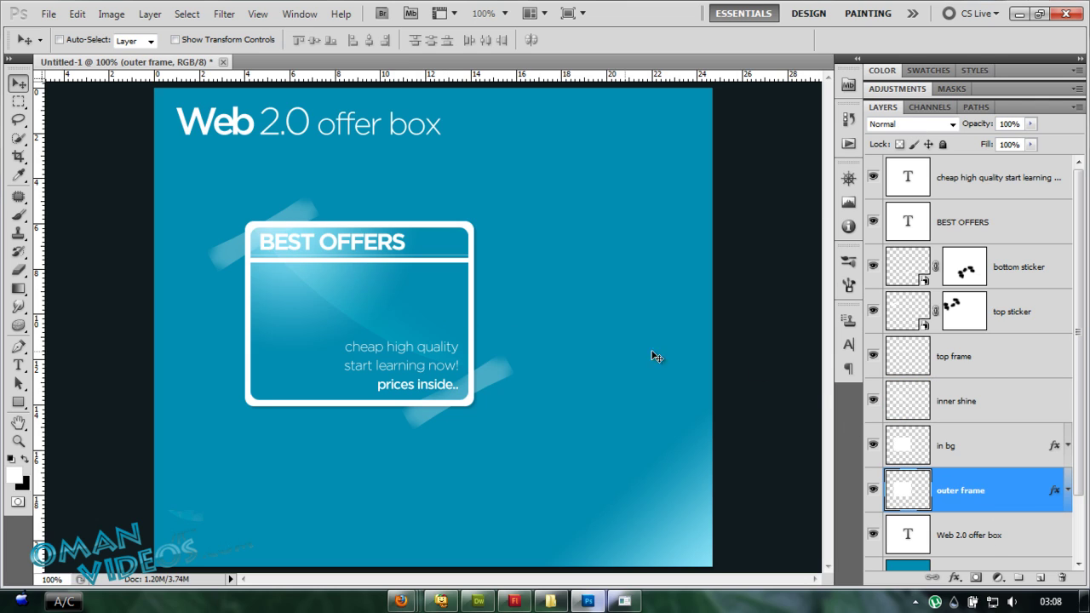
pyautogui.keyDown('shift'); pyautogui.click(997, 180); pyautogui.keyUp('shift')
pyautogui.hotkey('ctrl', 'g')
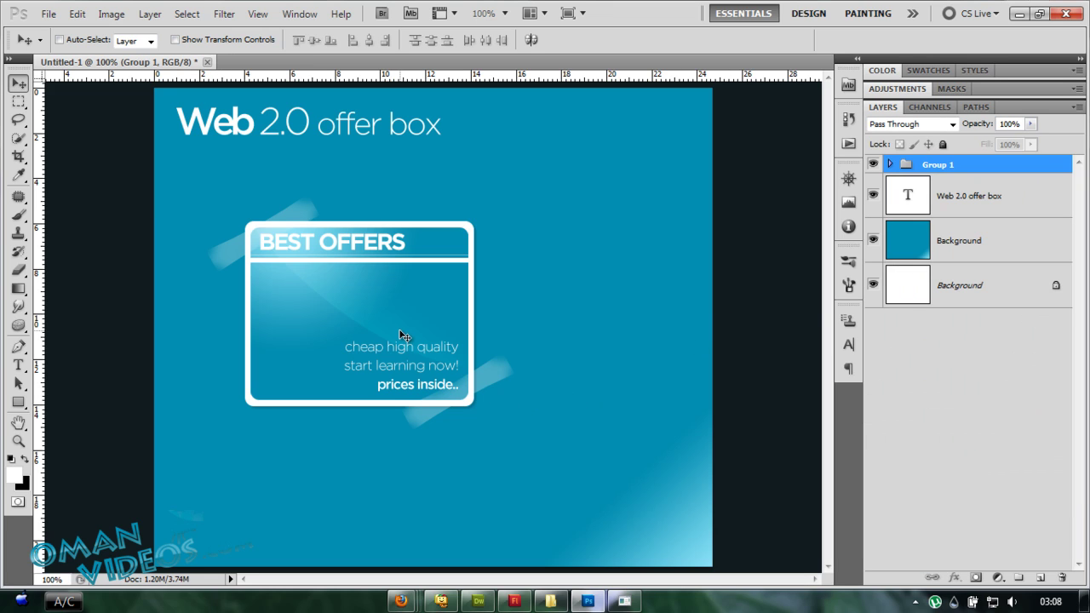
pyautogui.moveTo(399, 331); pyautogui.dragTo(476, 352)
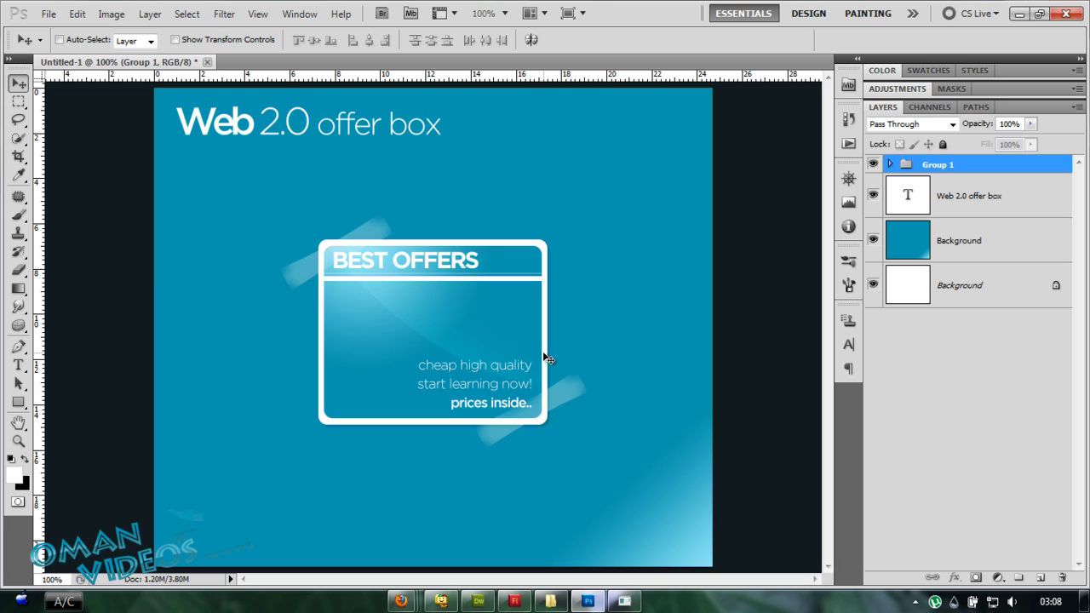
pyautogui.moveTo(457, 358); pyautogui.dragTo(338, 310)
pyautogui.hotkey('ctrl', 't')
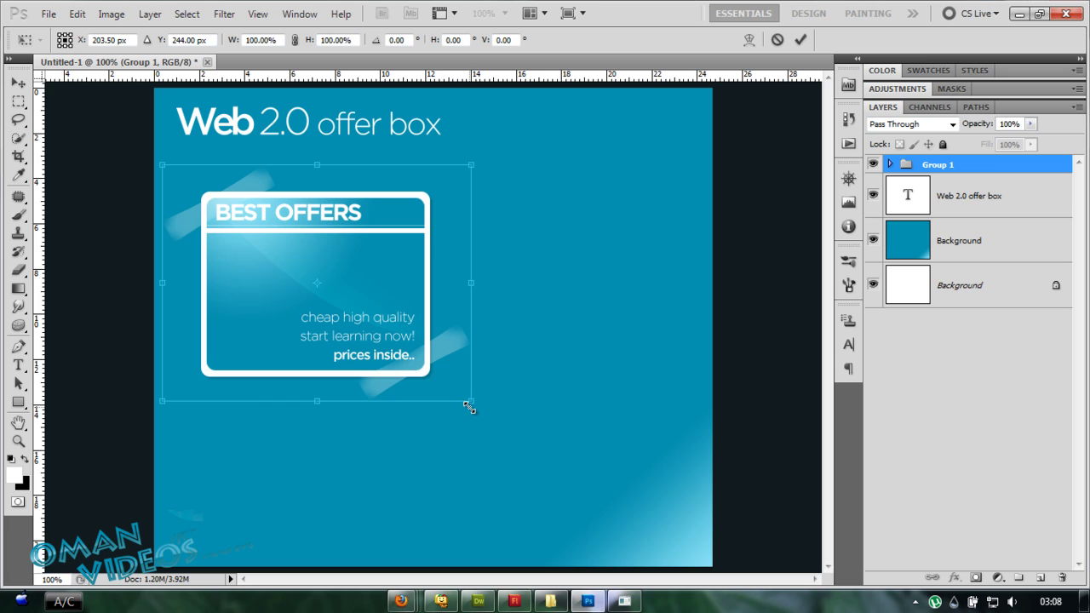
pyautogui.moveTo(458, 404); pyautogui.dragTo(375, 369)
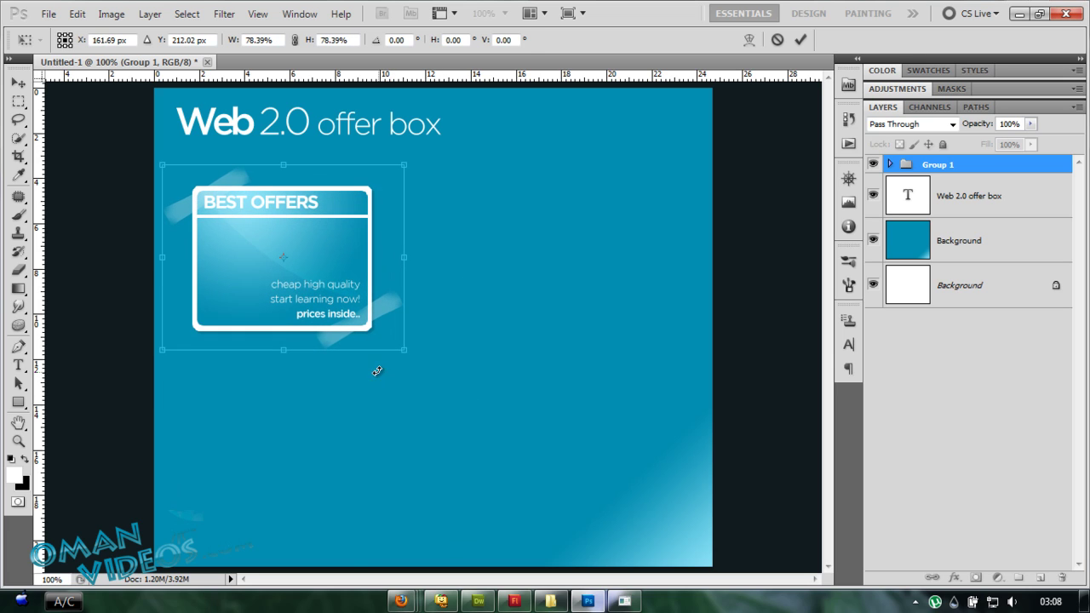
pyautogui.press('Return')
# Step: Alt-drag a duplicate box to the right and select the copy's BEST OFFERS layer
pyautogui.moveTo(299, 275); pyautogui.dragTo(511, 248)
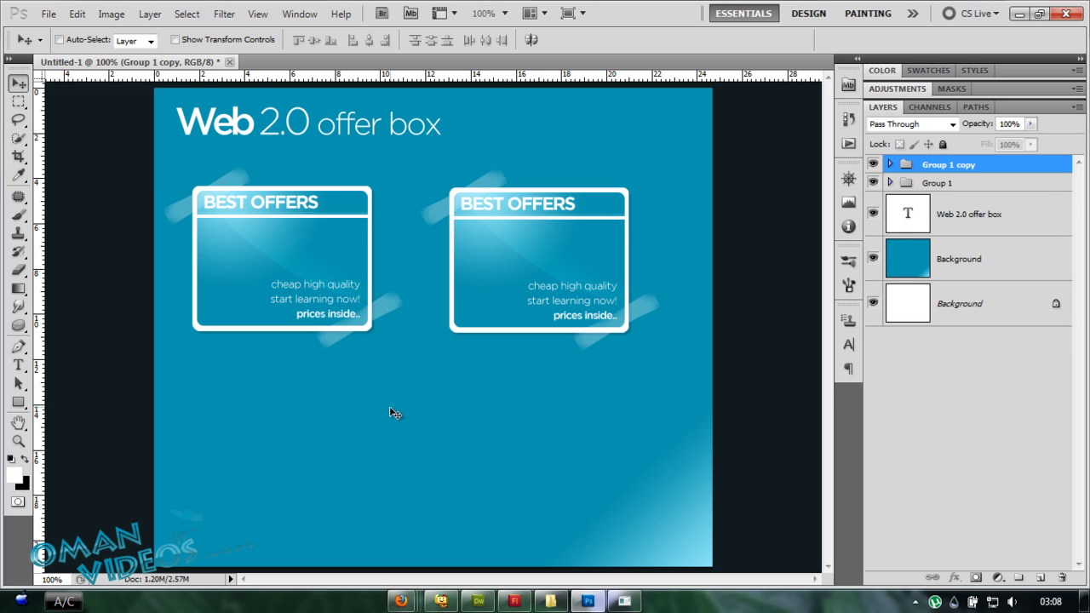
pyautogui.click(889, 163)
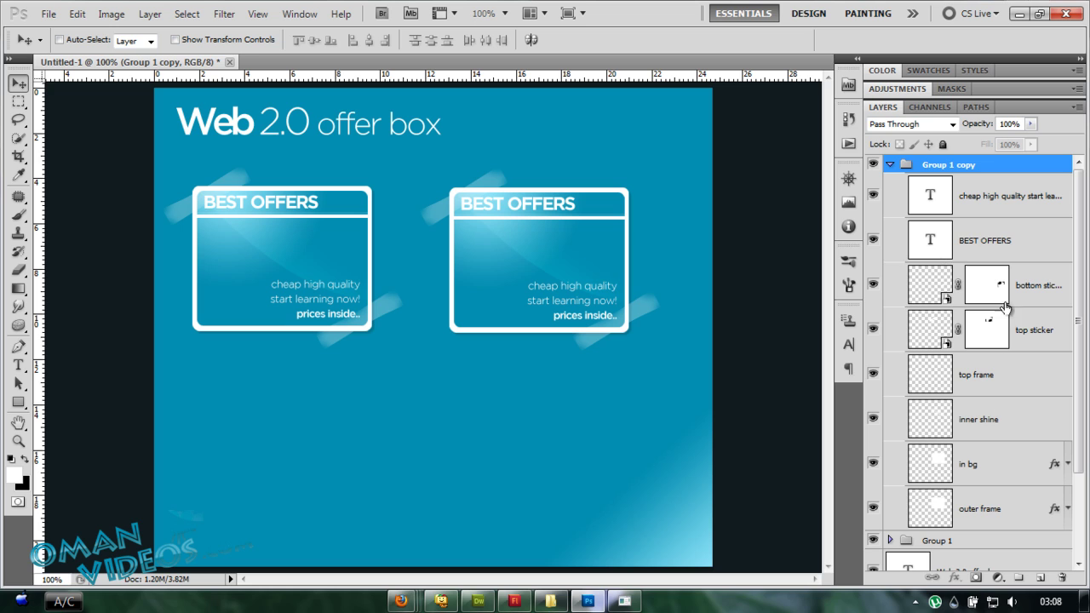
pyautogui.click(1018, 229)
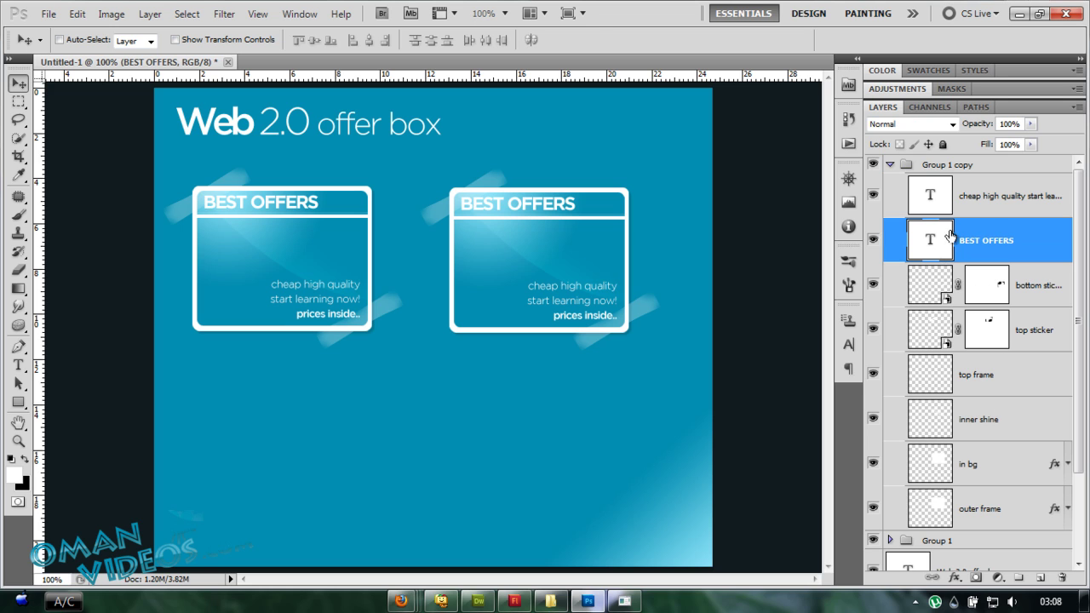
# Step: Add a Gradient Overlay style to the copy's in bg layer and bring up its gradient presets
pyautogui.click(1018, 463)
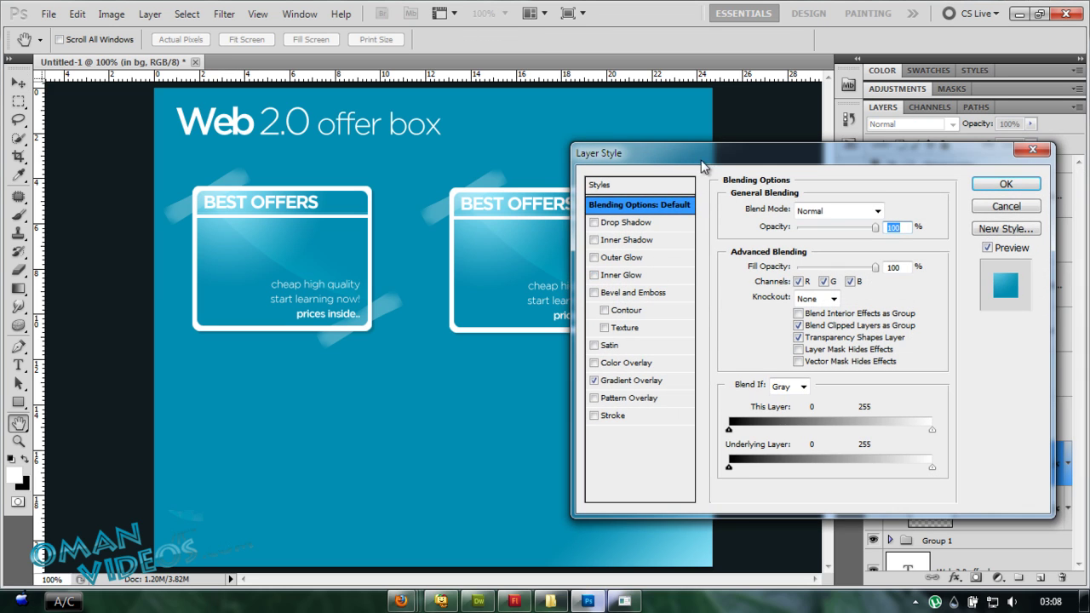
pyautogui.moveTo(710, 143); pyautogui.dragTo(819, 167)
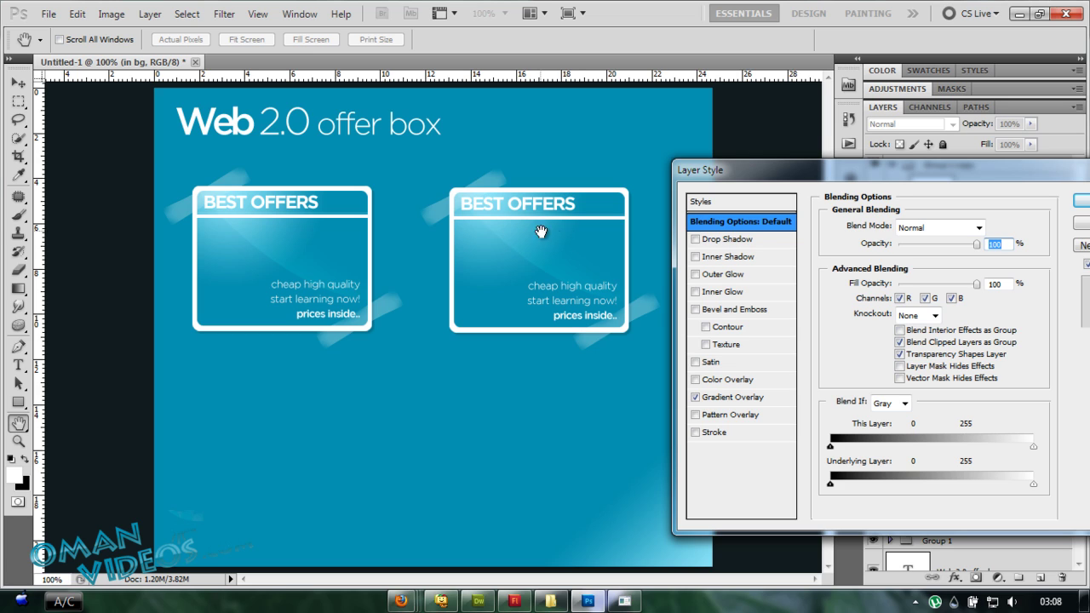
pyautogui.click(739, 396)
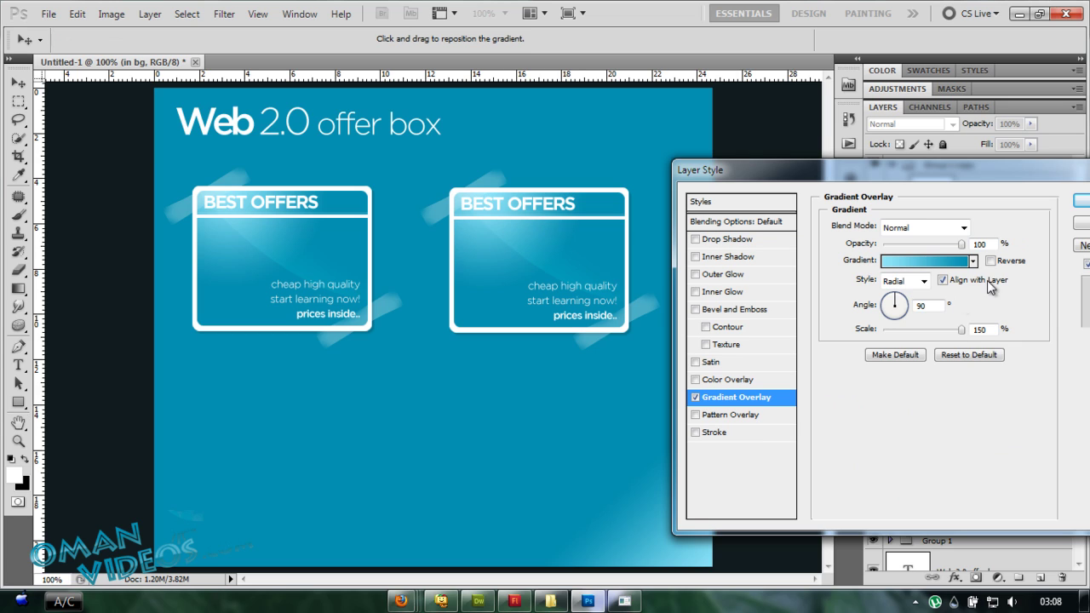
pyautogui.click(973, 262)
pyautogui.scroll(-3, 880, 358)
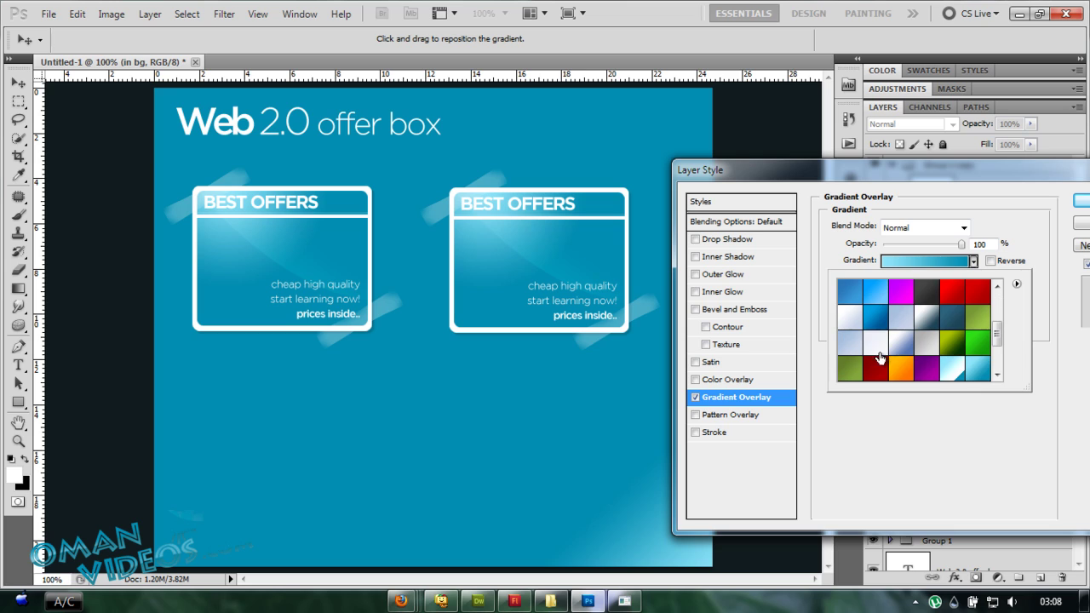
# Step: Try green and red gradient presets, settling on an orange radial gradient for the copy's background
pyautogui.click(980, 342)
pyautogui.scroll(-2, 867, 369)
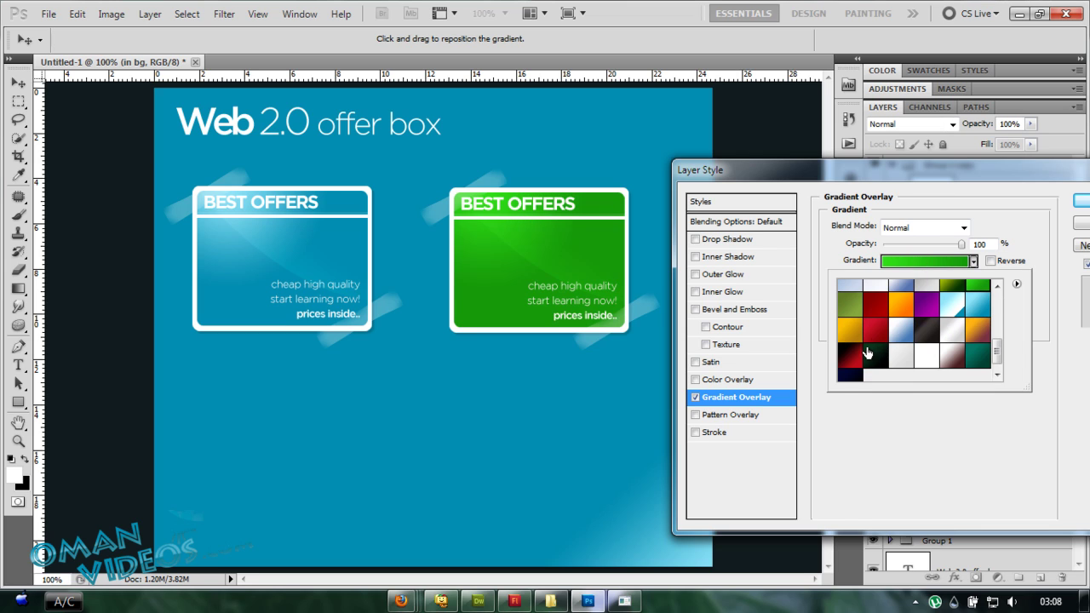
pyautogui.click(882, 316)
pyautogui.click(884, 310)
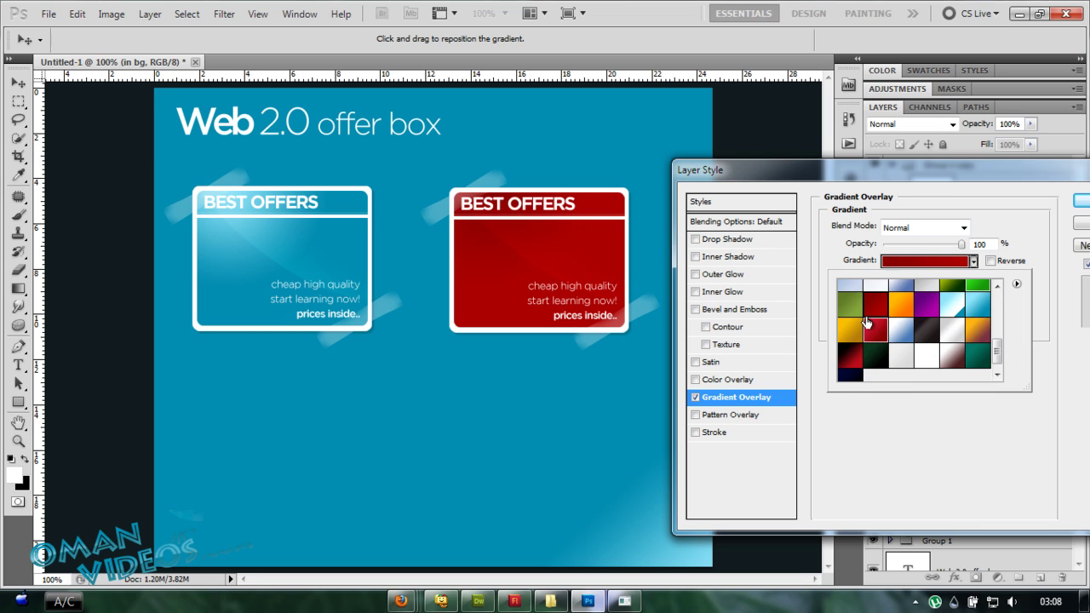
pyautogui.click(883, 329)
pyautogui.click(910, 314)
pyautogui.click(899, 175)
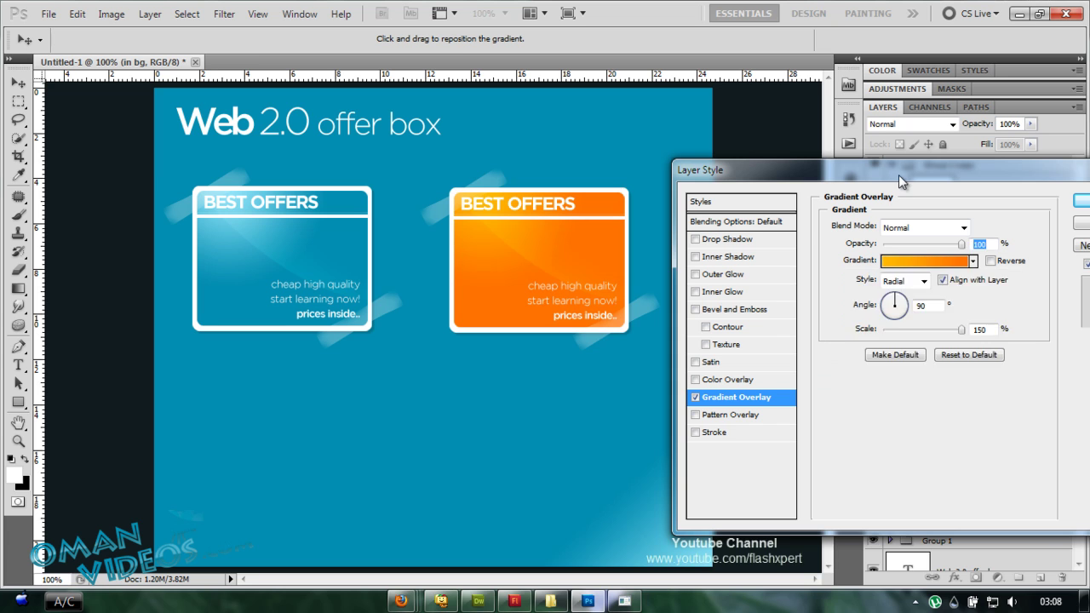
pyautogui.moveTo(898, 175); pyautogui.dragTo(890, 119)
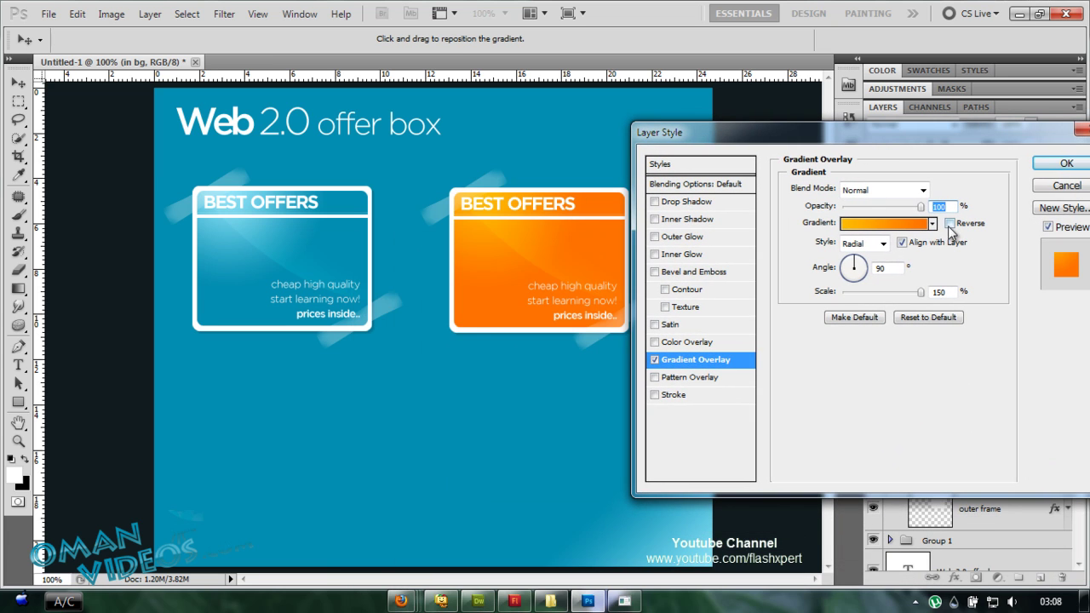
pyautogui.moveTo(811, 134); pyautogui.dragTo(816, 150)
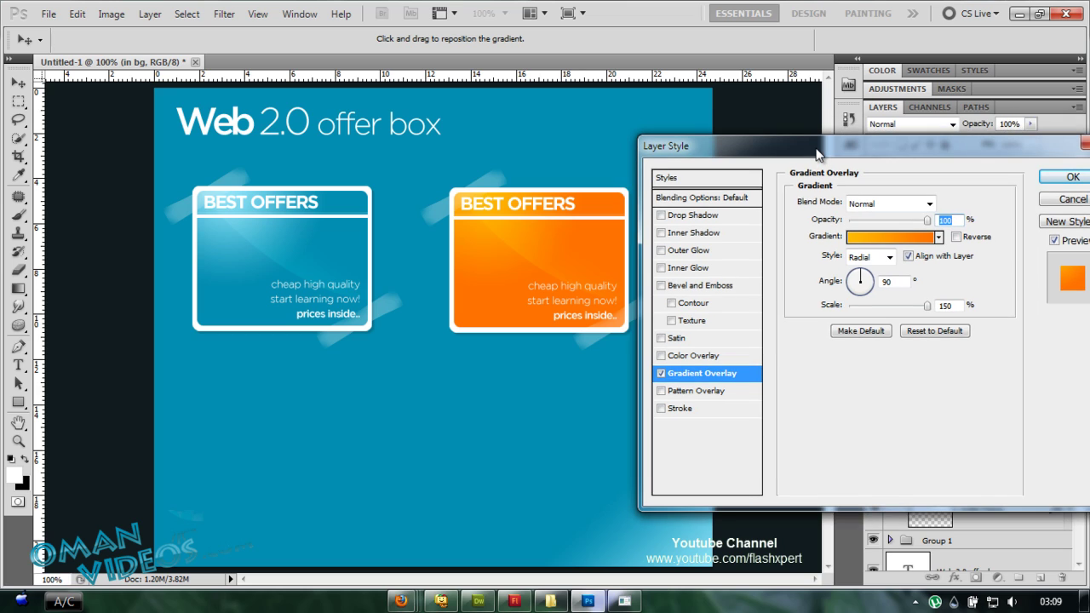